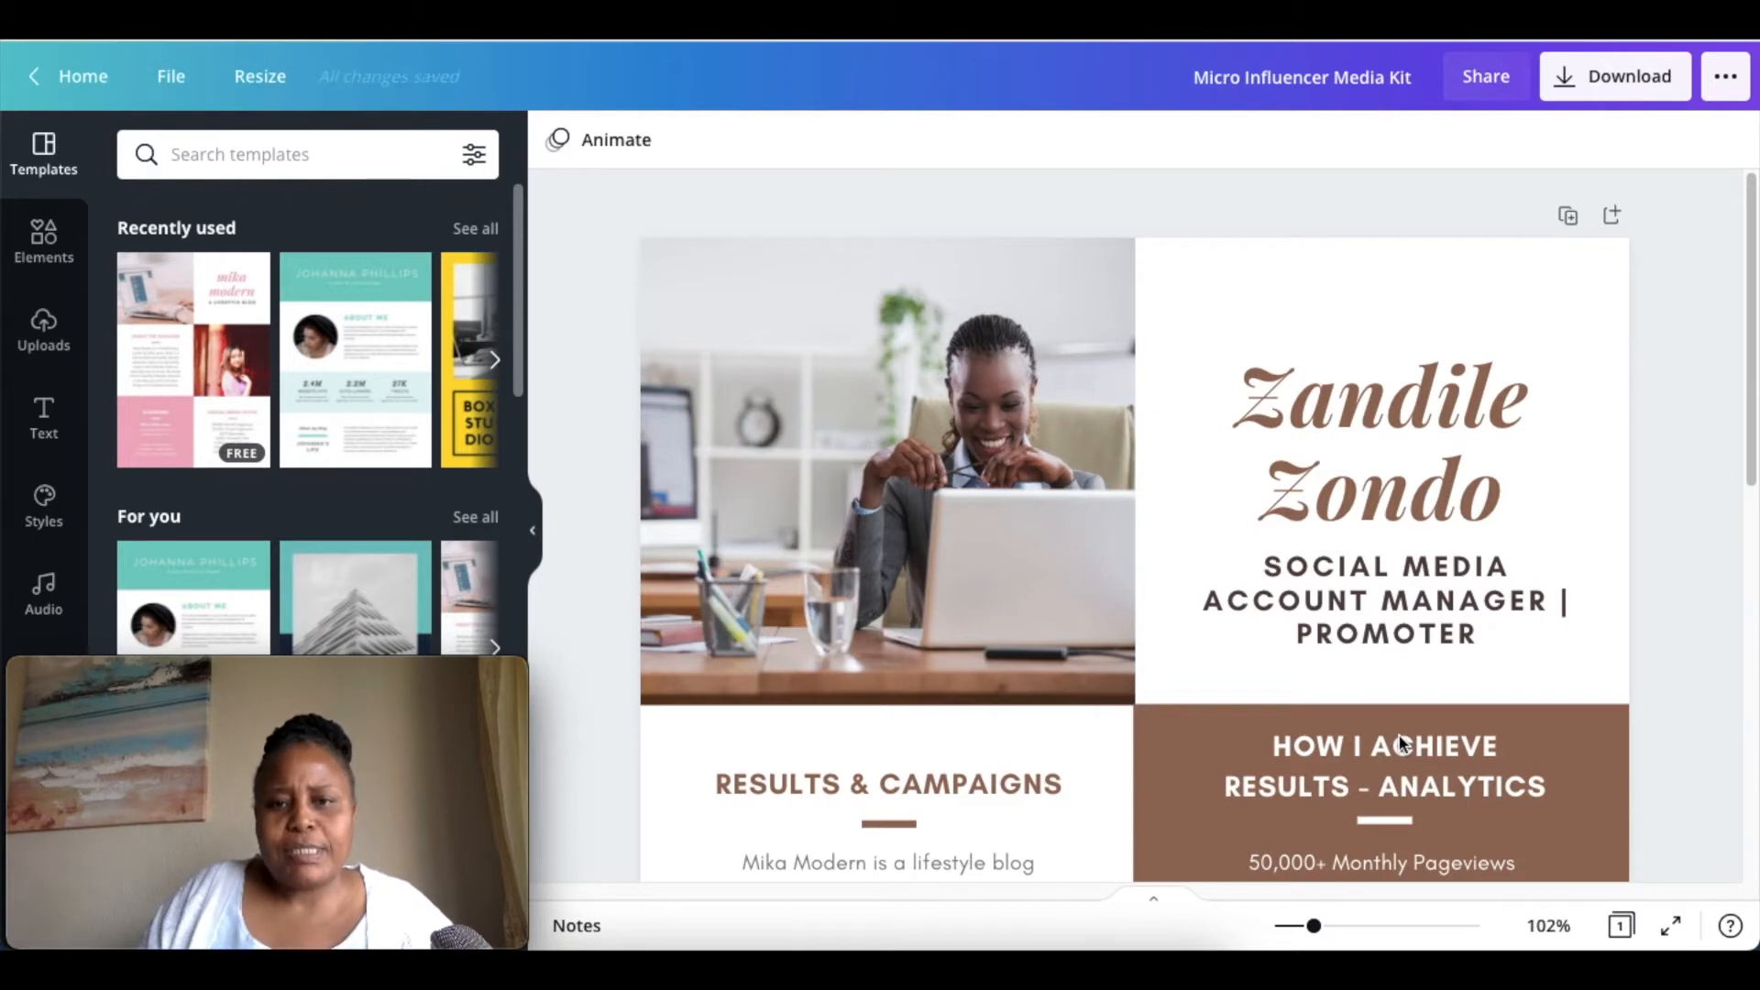
Examine the finished media kit's headline, results and campaigns, analytics, previous clients, about me and rates, and contact details.
{"action": "scroll", "coordinate": [1248, 527], "scroll_direction": "down", "scroll_amount": 1}
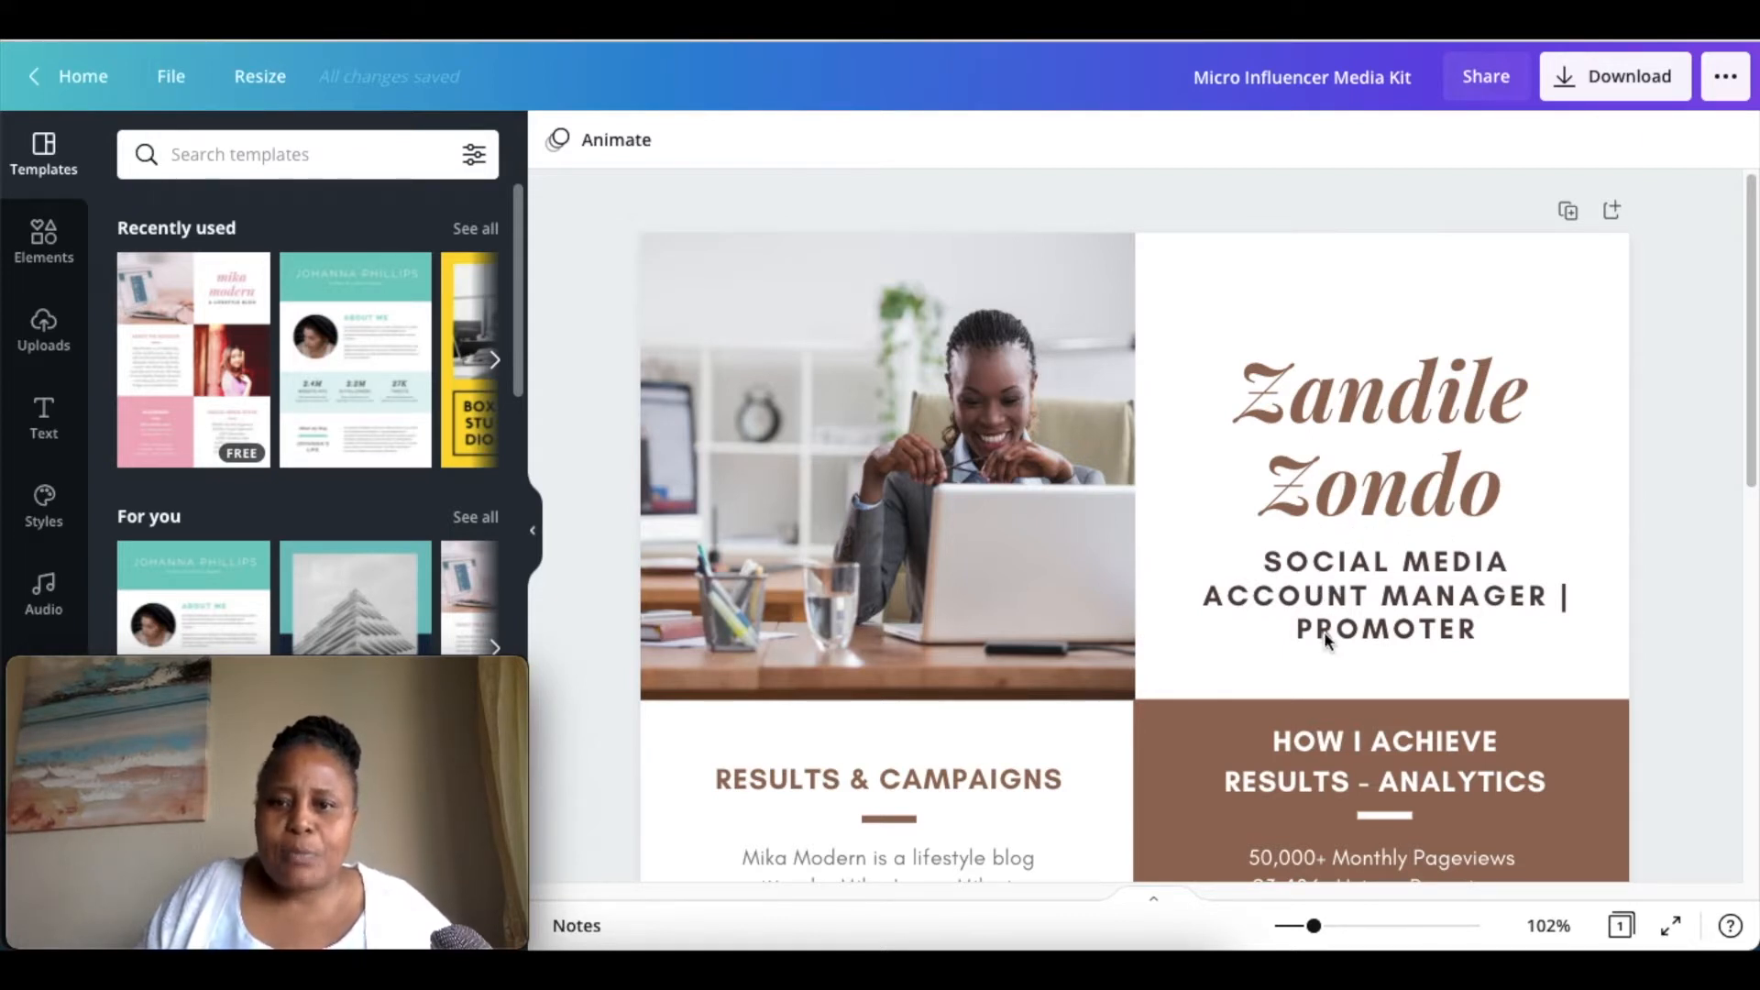
{"action": "scroll", "coordinate": [1228, 622], "scroll_direction": "down", "scroll_amount": 4}
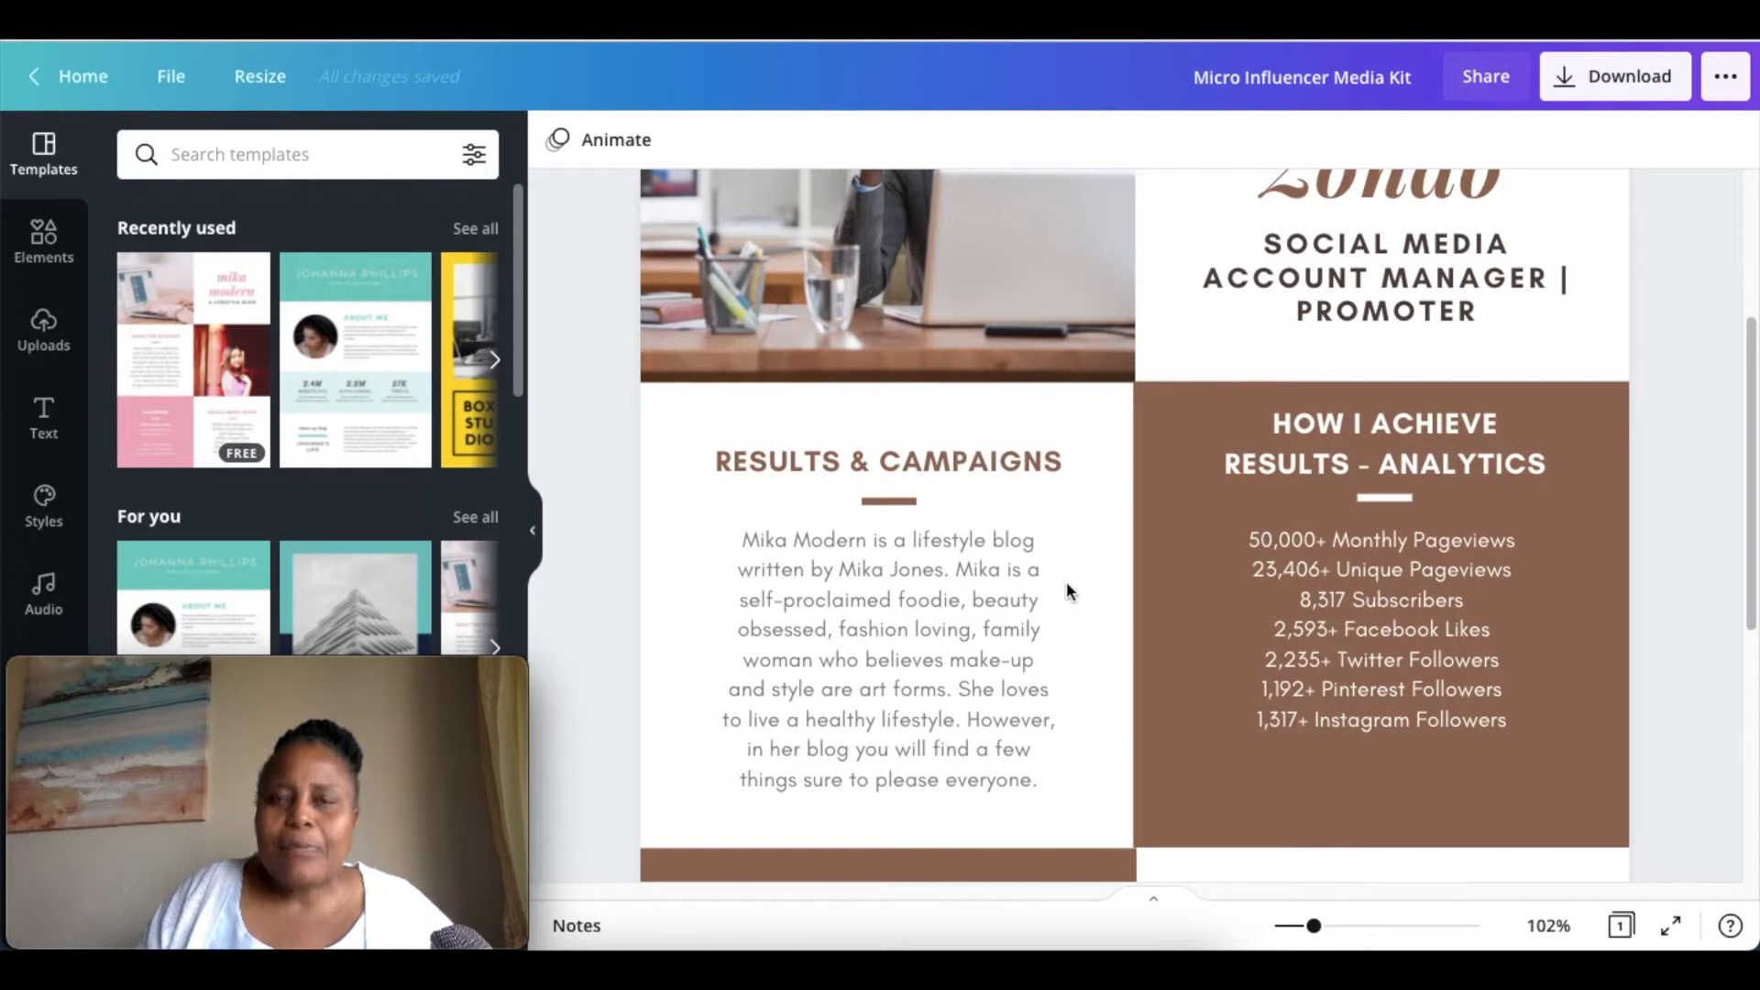
{"action": "scroll", "coordinate": [1067, 590], "scroll_direction": "down", "scroll_amount": 1}
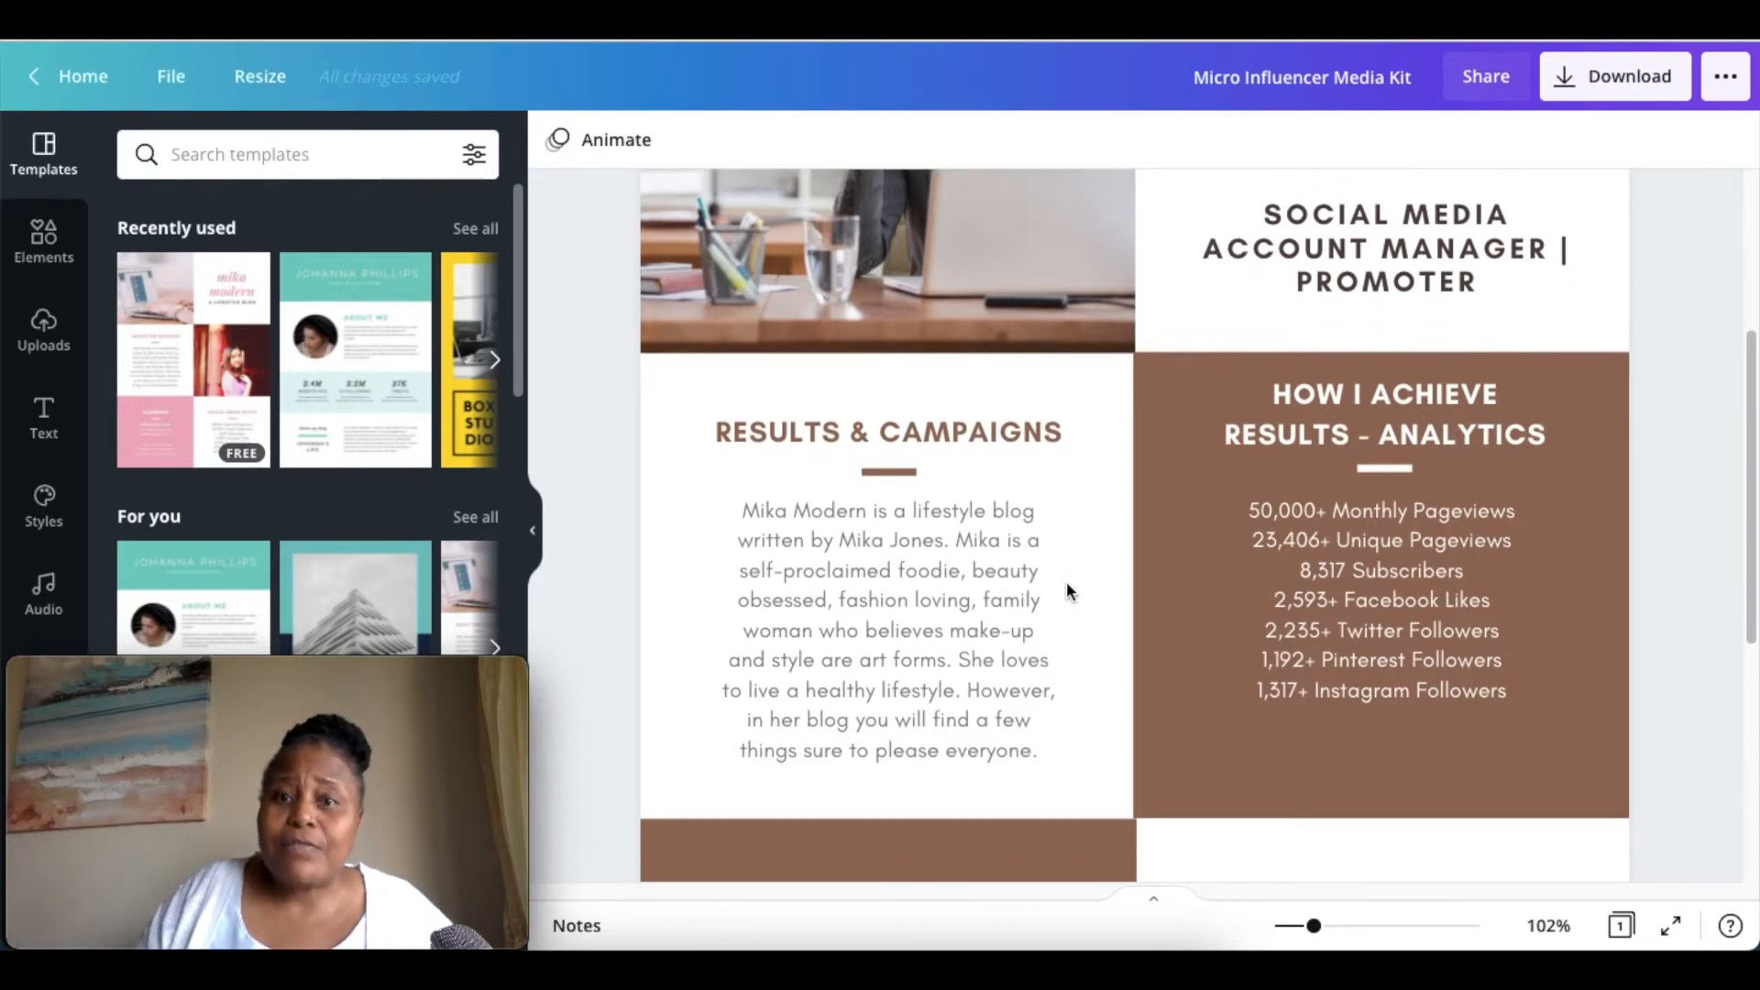
{"action": "scroll", "coordinate": [1066, 590], "scroll_direction": "up", "scroll_amount": 1}
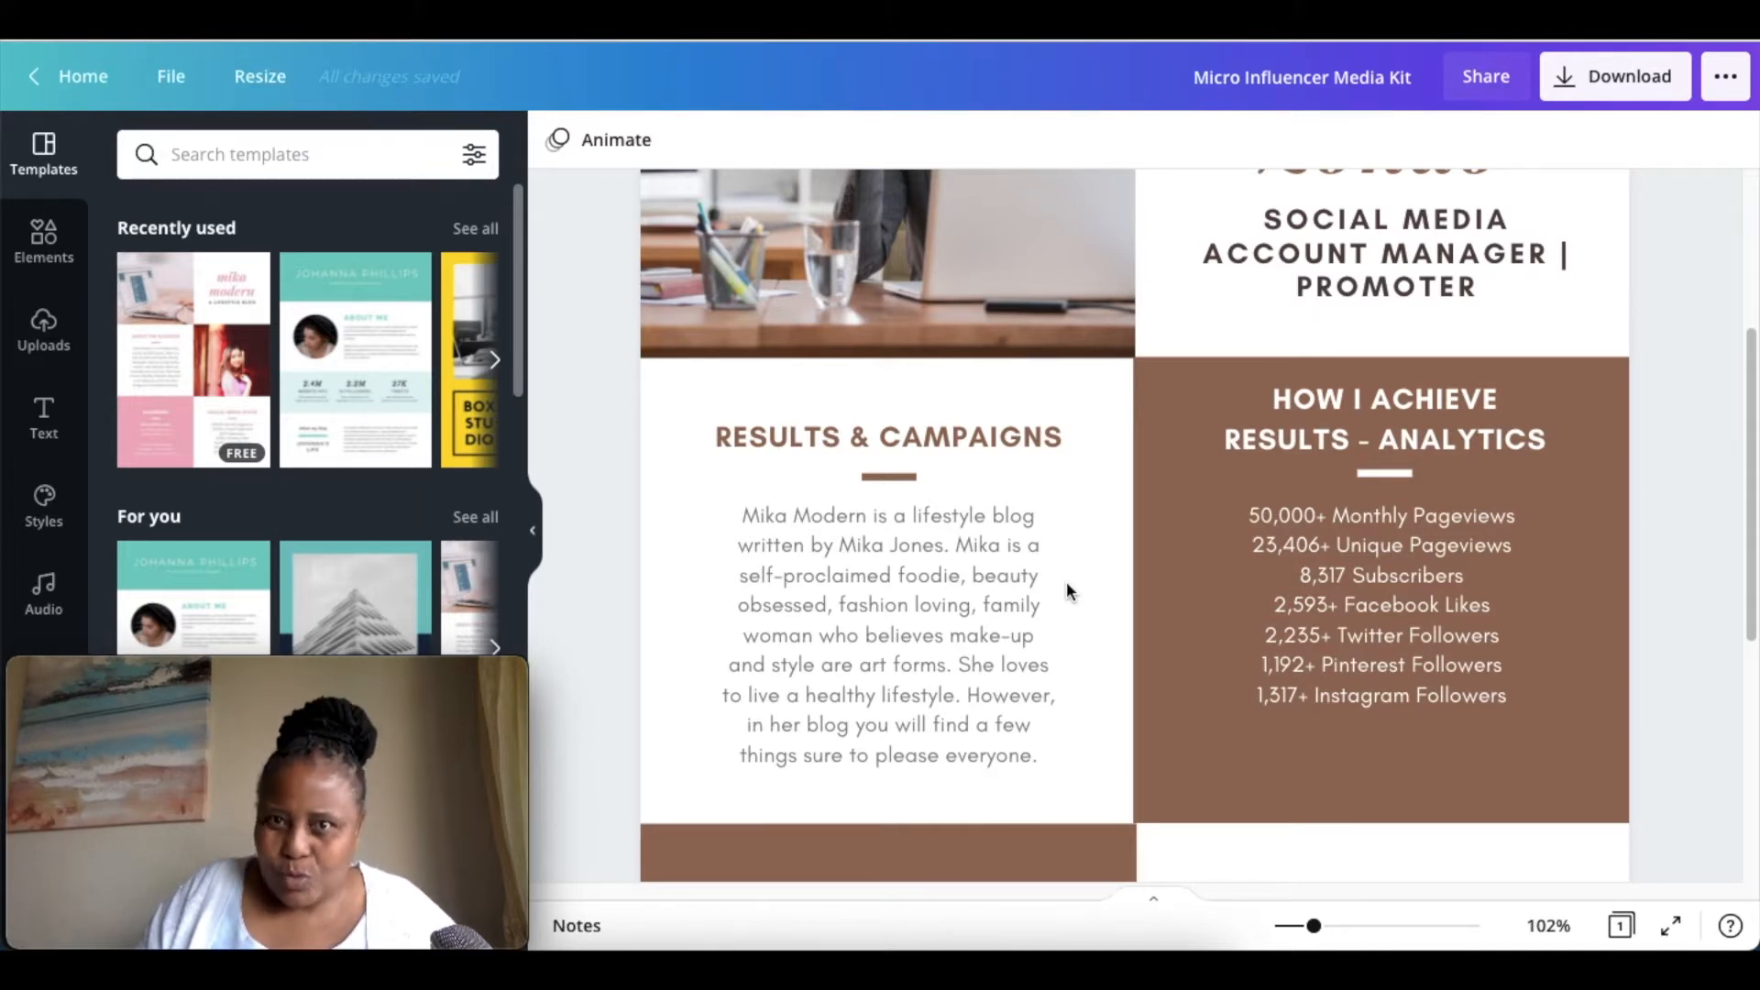
{"action": "scroll", "coordinate": [1060, 579], "scroll_direction": "down", "scroll_amount": 1}
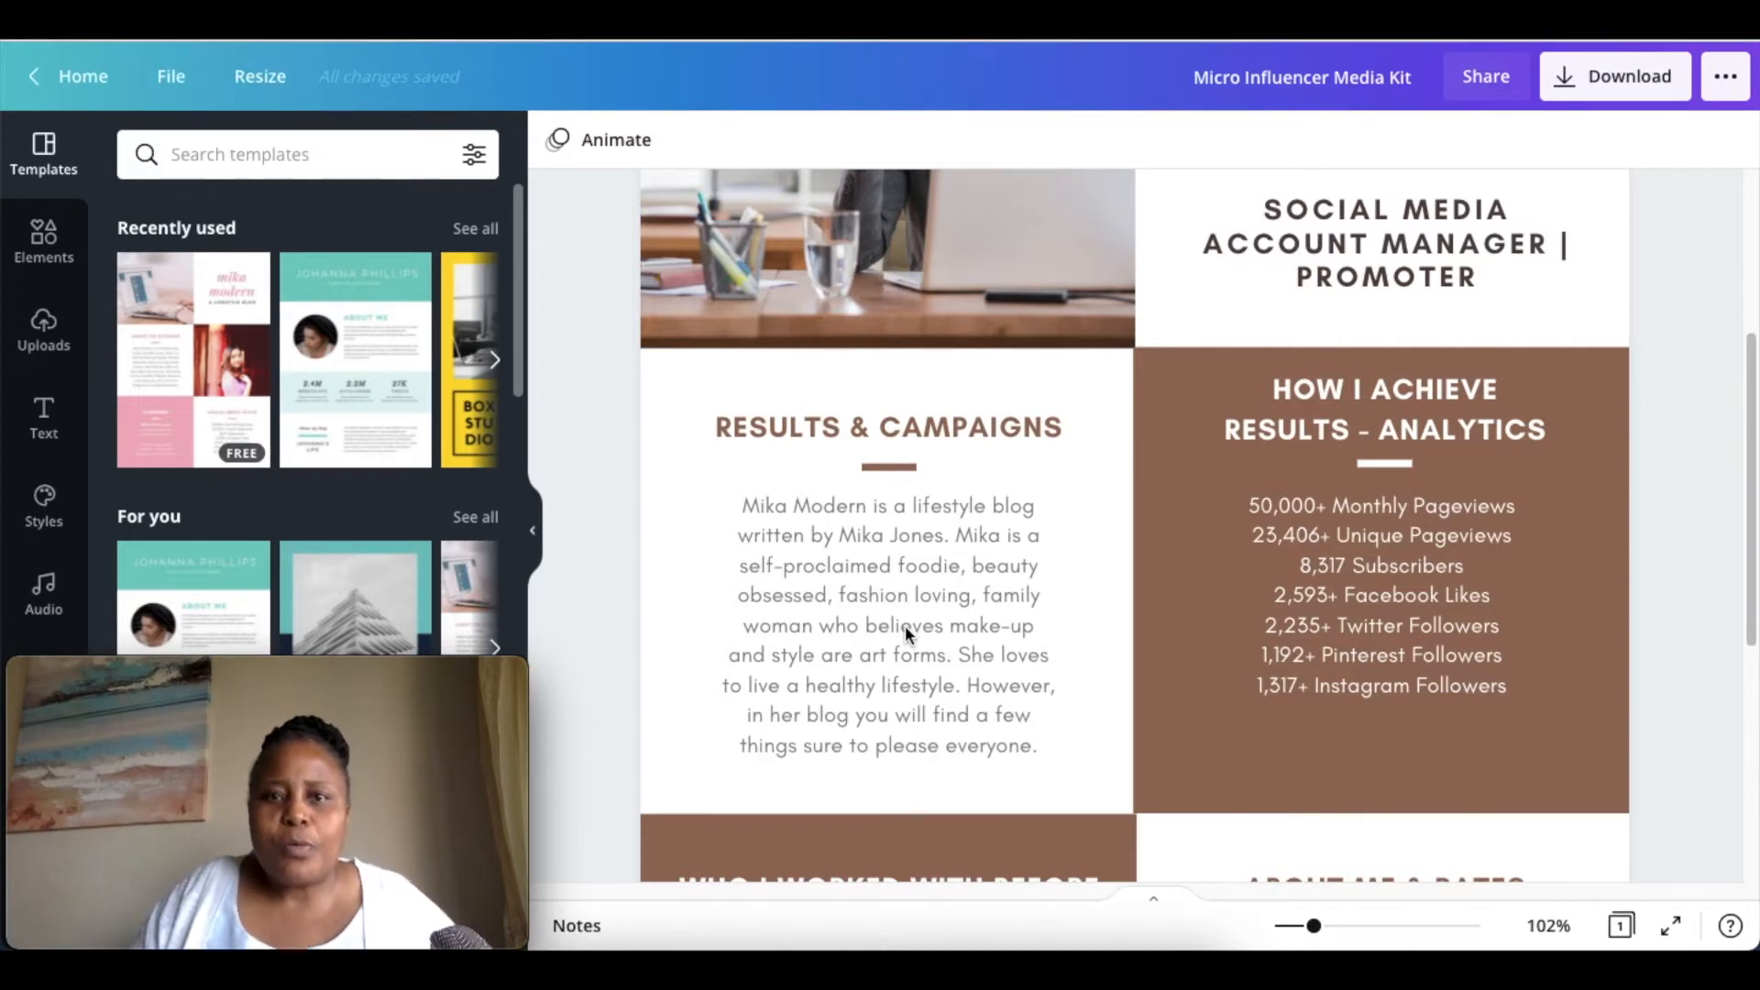
{"action": "scroll", "coordinate": [905, 626], "scroll_direction": "down", "scroll_amount": 1}
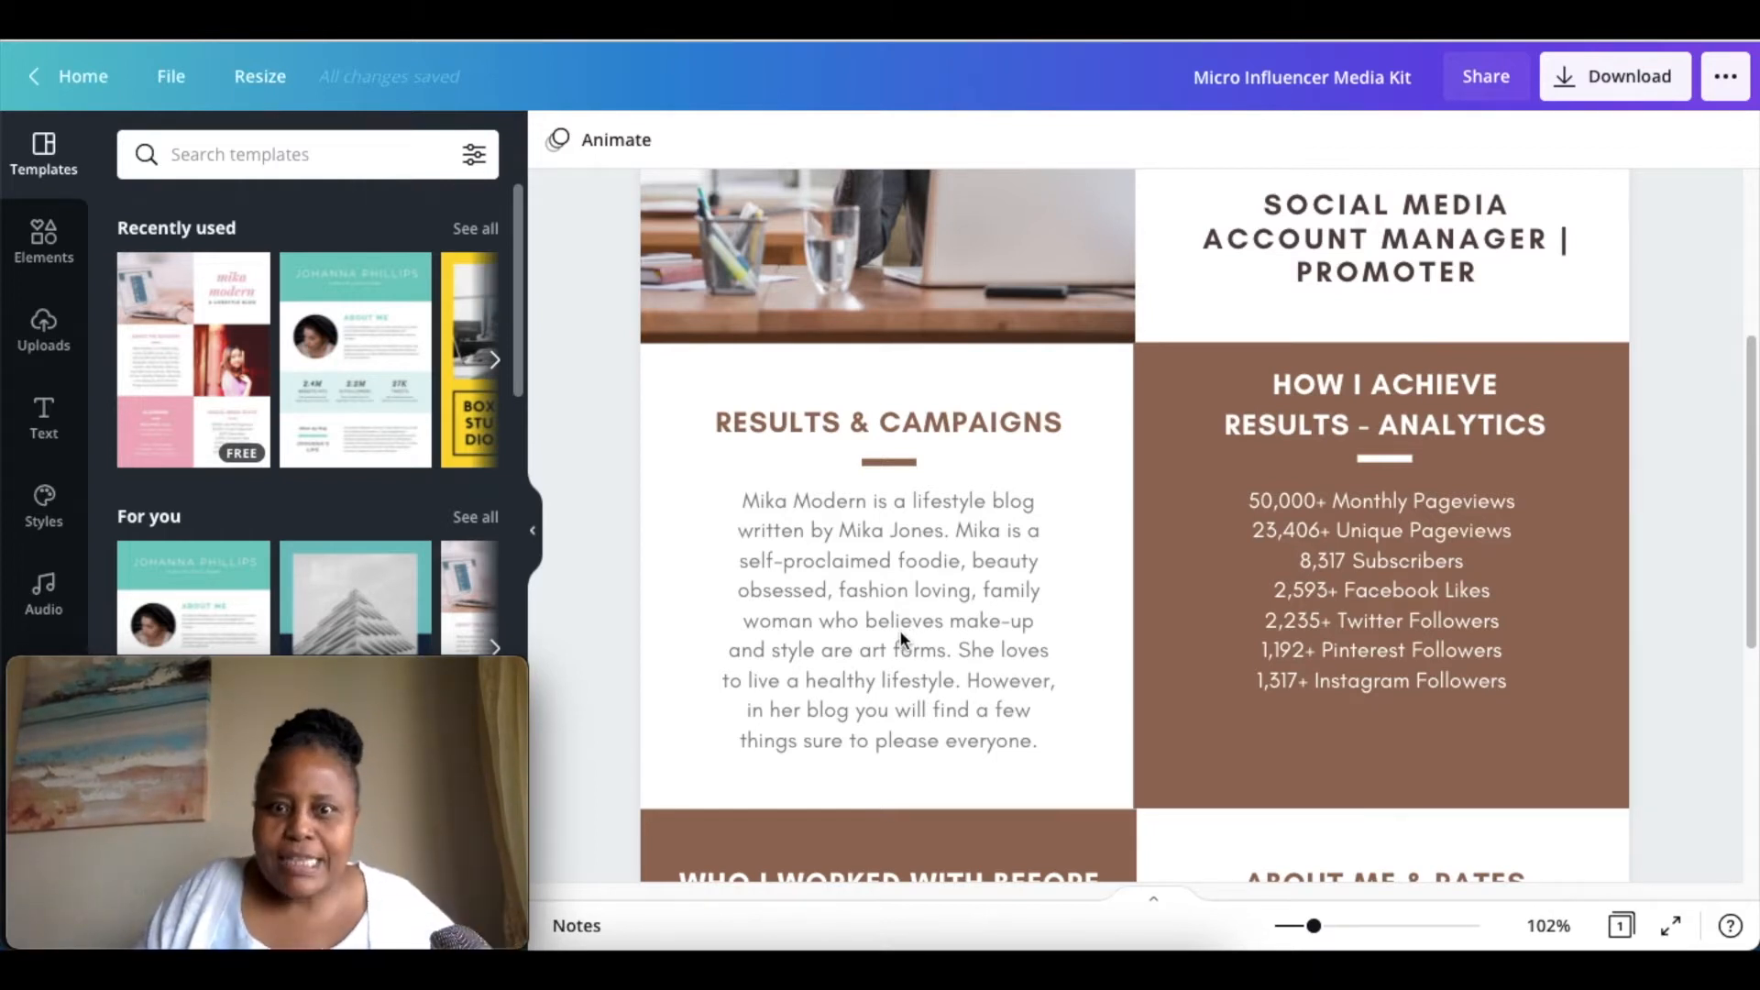
{"action": "scroll", "coordinate": [900, 630], "scroll_direction": "down", "scroll_amount": 1}
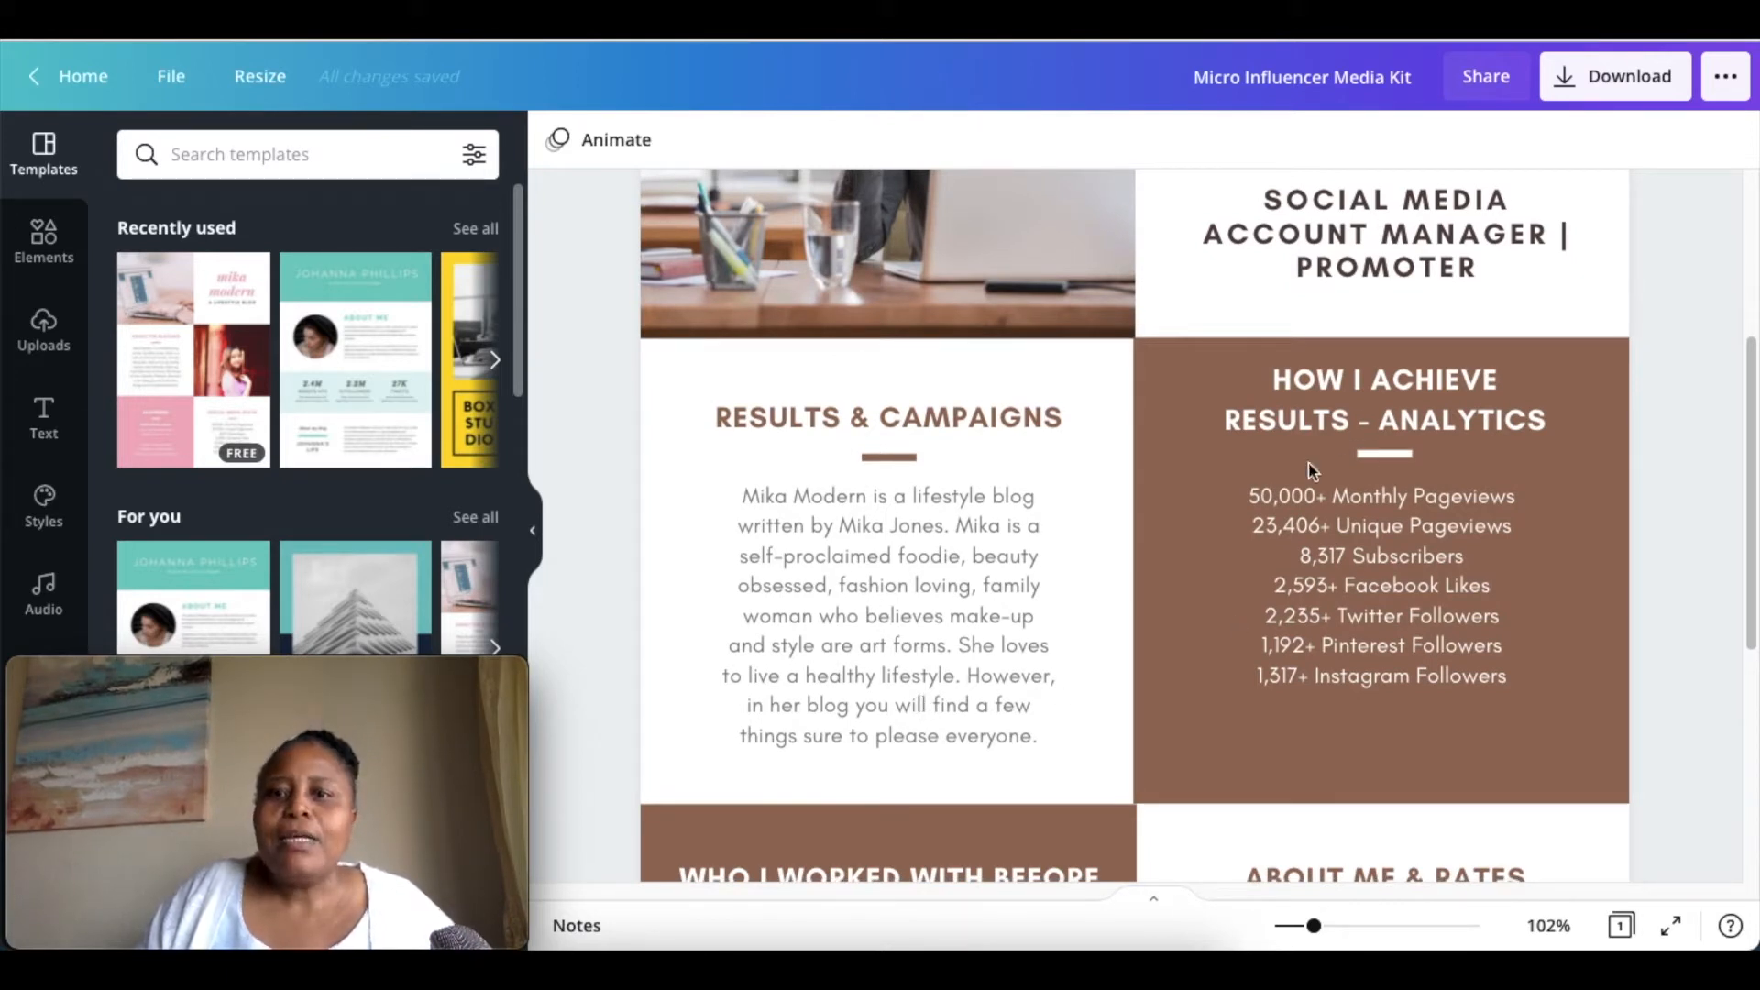
{"action": "scroll", "coordinate": [1284, 728], "scroll_direction": "down", "scroll_amount": 2}
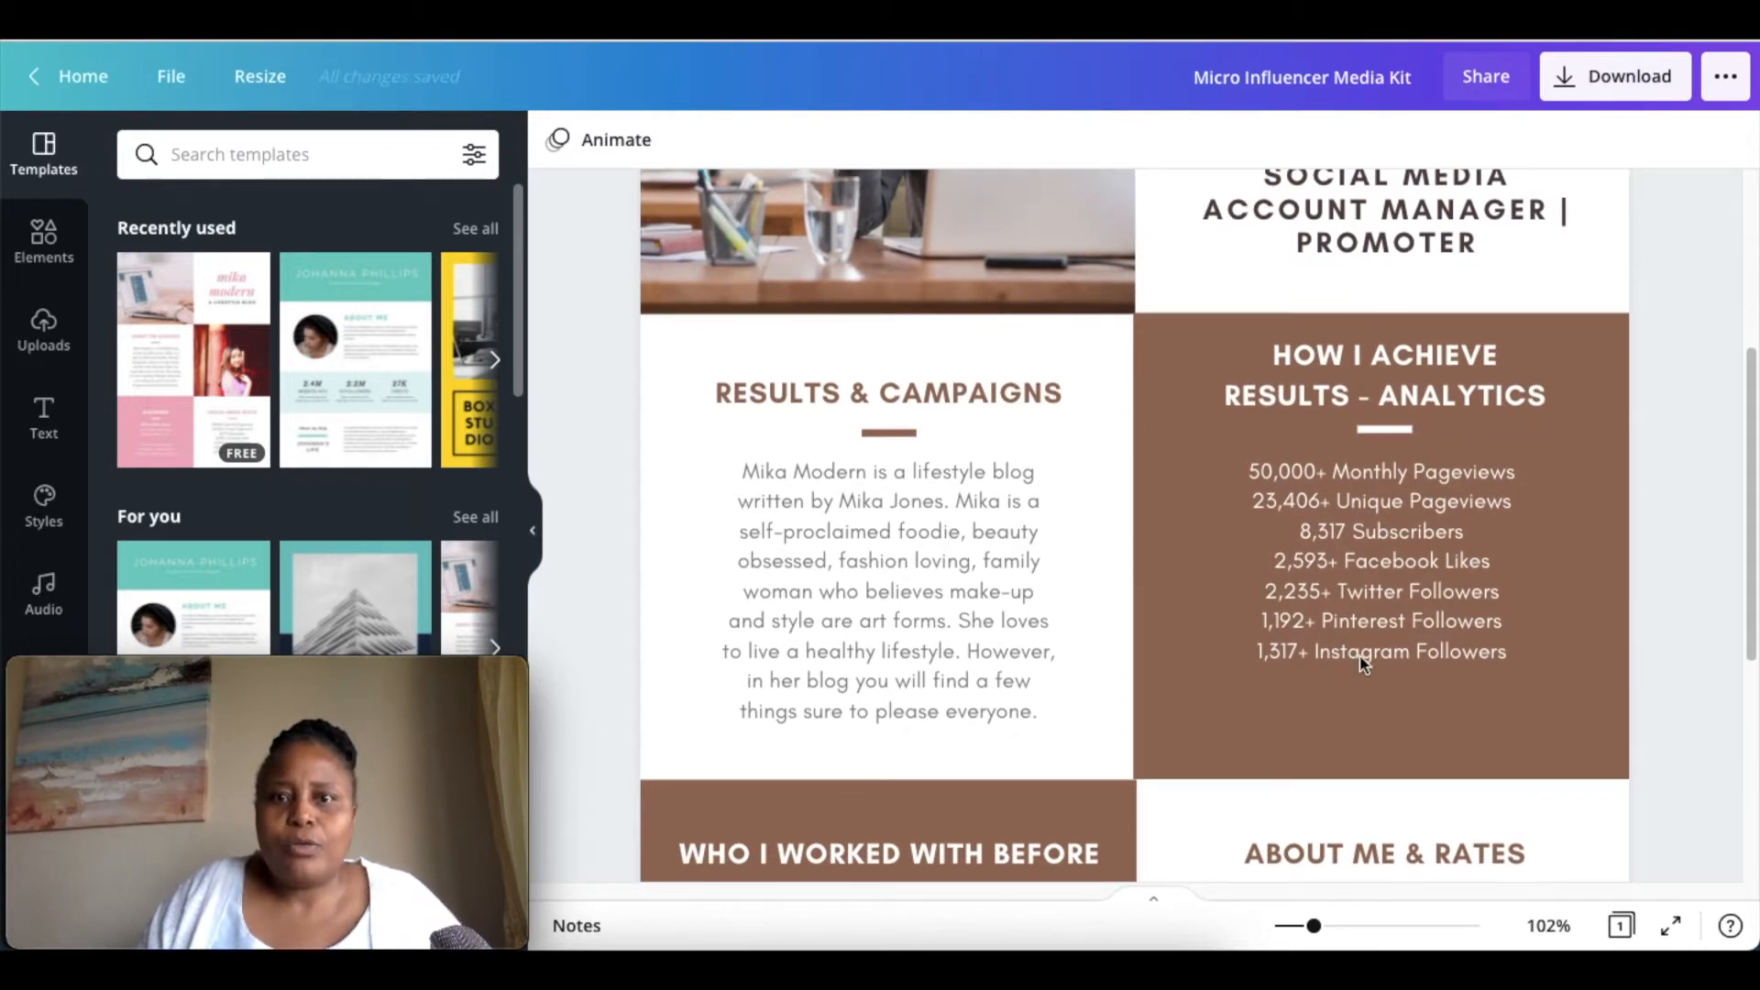
{"action": "scroll", "coordinate": [1349, 697], "scroll_direction": "down", "scroll_amount": 1}
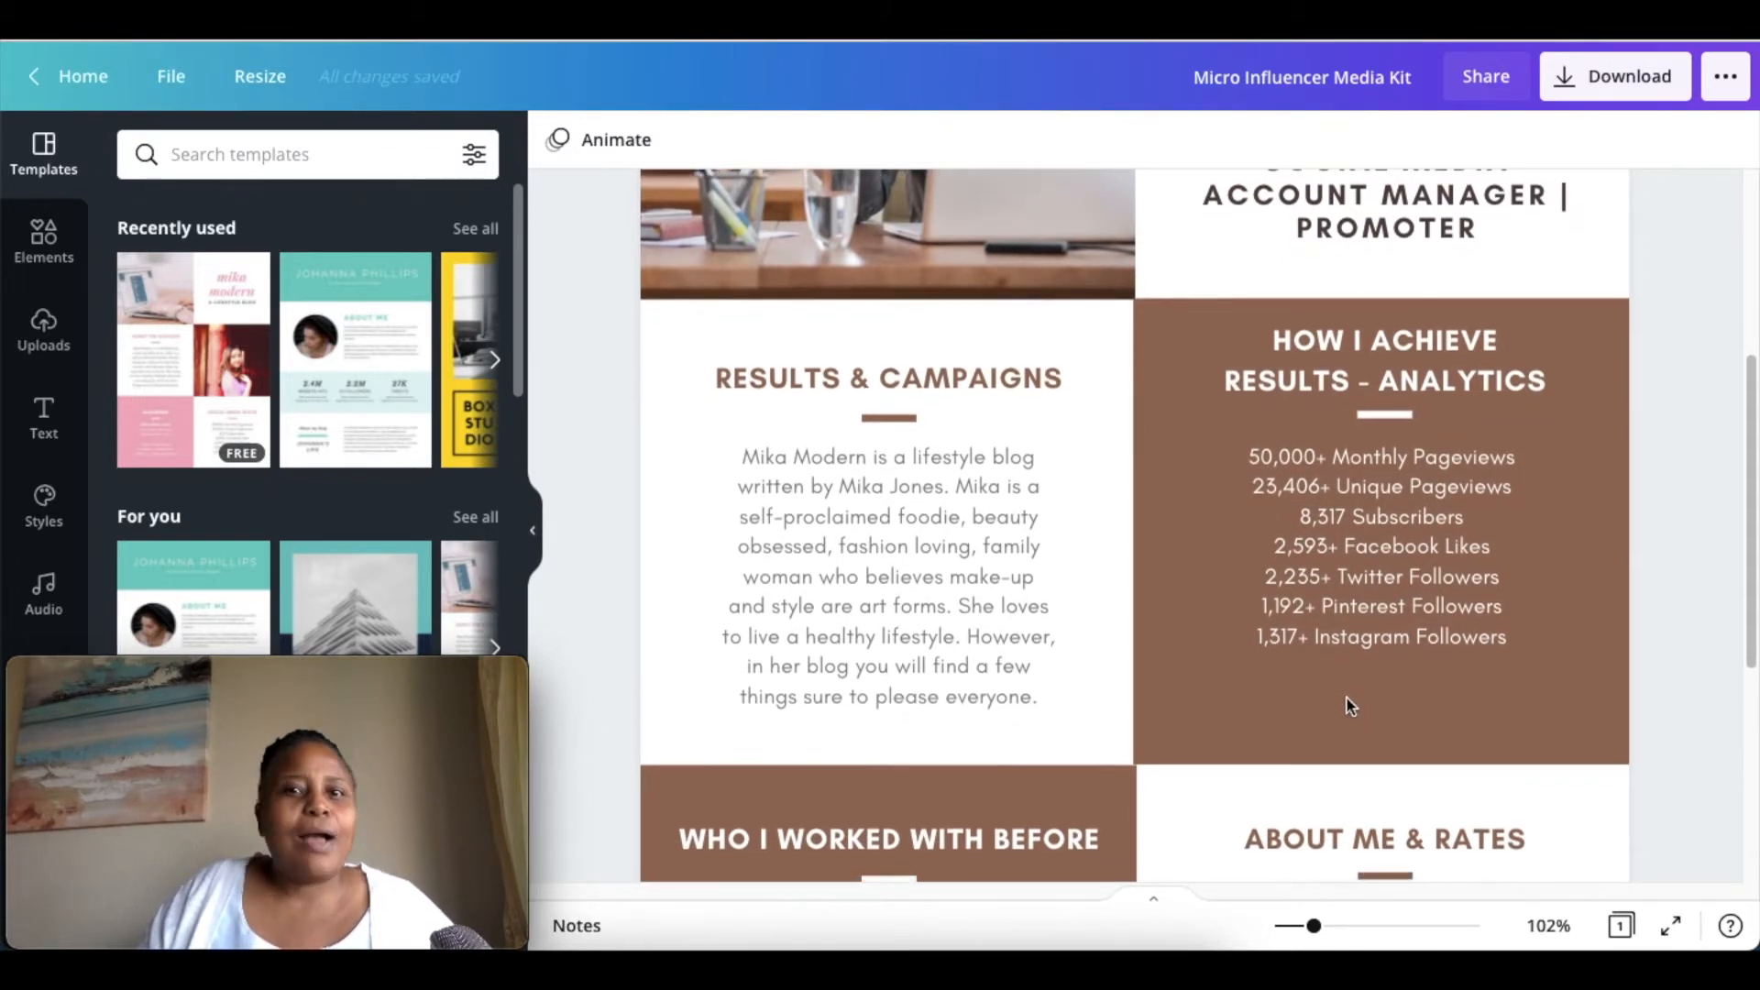
{"action": "scroll", "coordinate": [1348, 706], "scroll_direction": "down", "scroll_amount": 5}
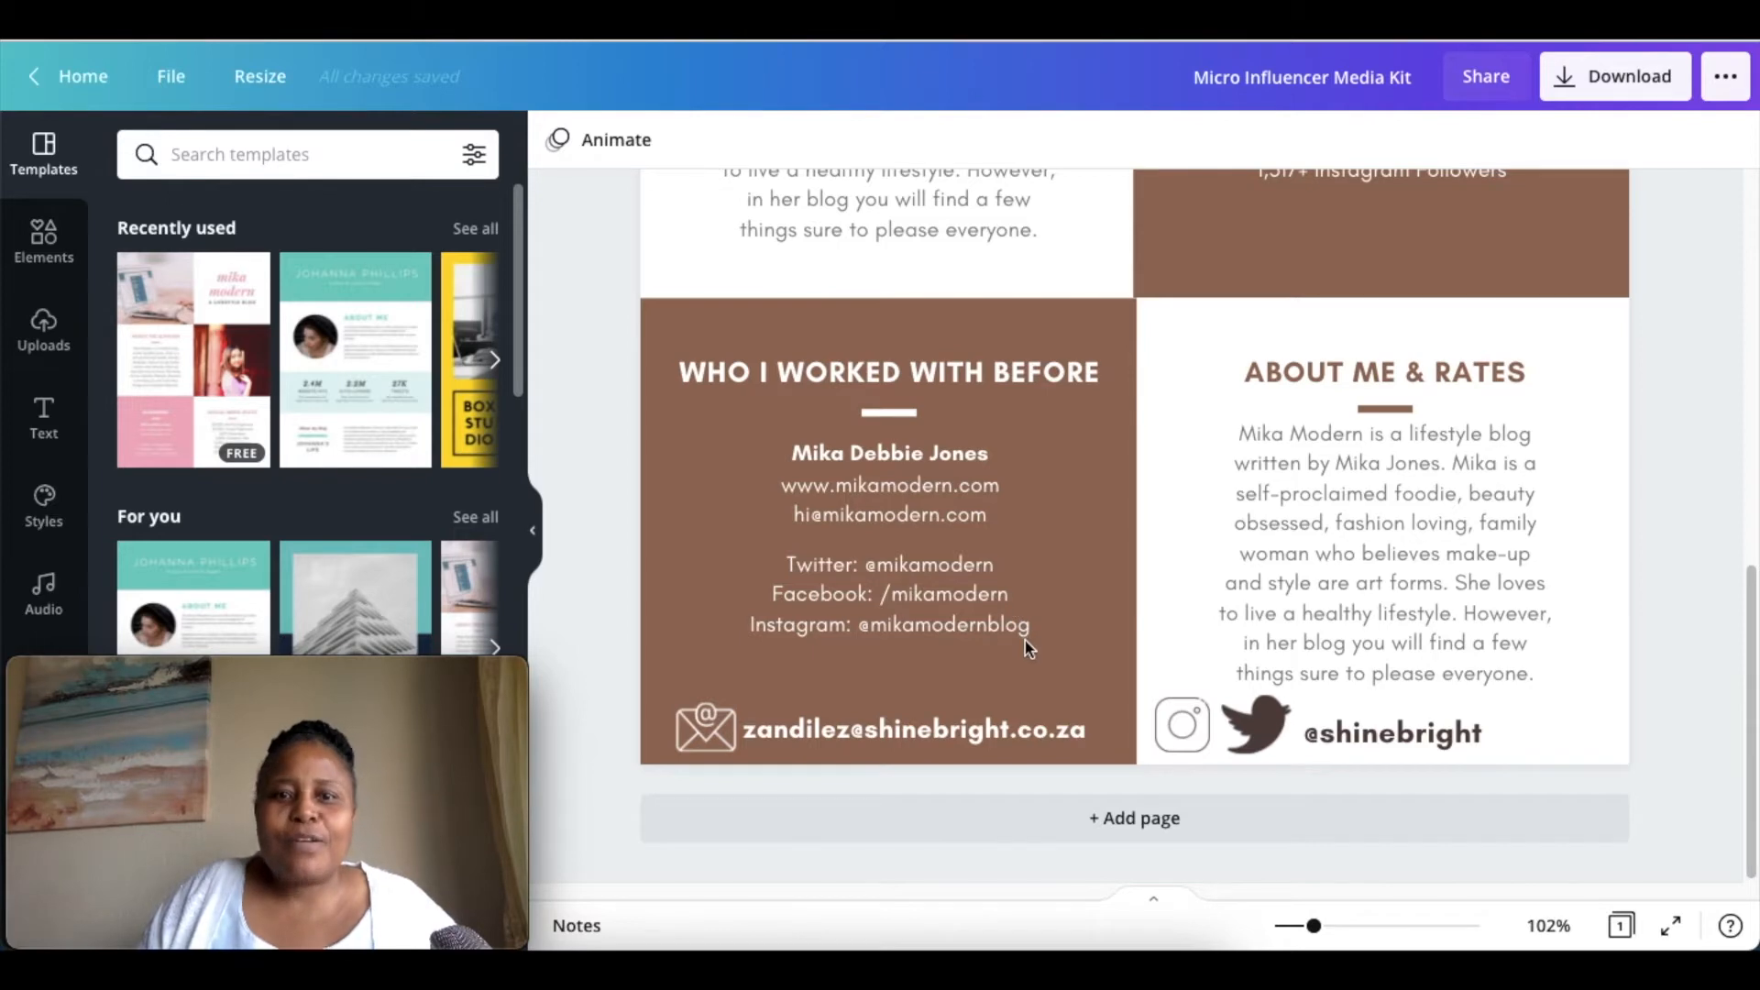
{"action": "scroll", "coordinate": [1305, 475], "scroll_direction": "up", "scroll_amount": 2}
{"action": "scroll", "coordinate": [1320, 550], "scroll_direction": "down", "scroll_amount": 1}
{"action": "scroll", "coordinate": [1324, 576], "scroll_direction": "down", "scroll_amount": 1}
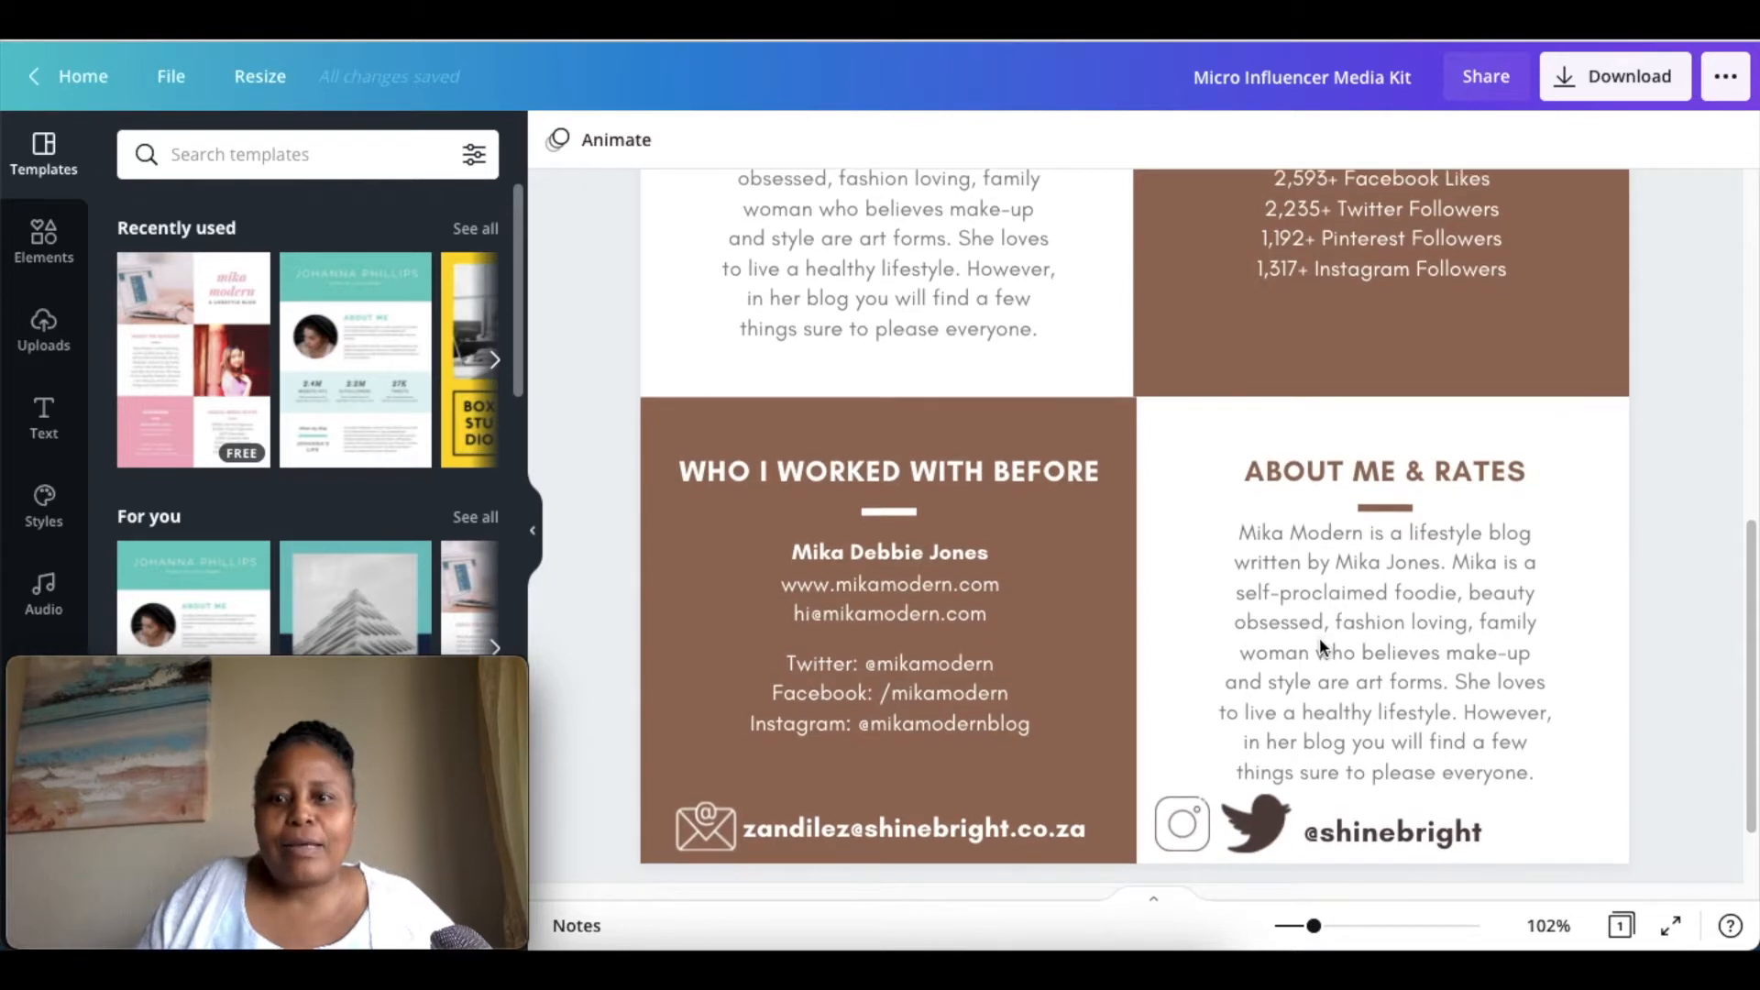
{"action": "scroll", "coordinate": [1321, 636], "scroll_direction": "down", "scroll_amount": 2}
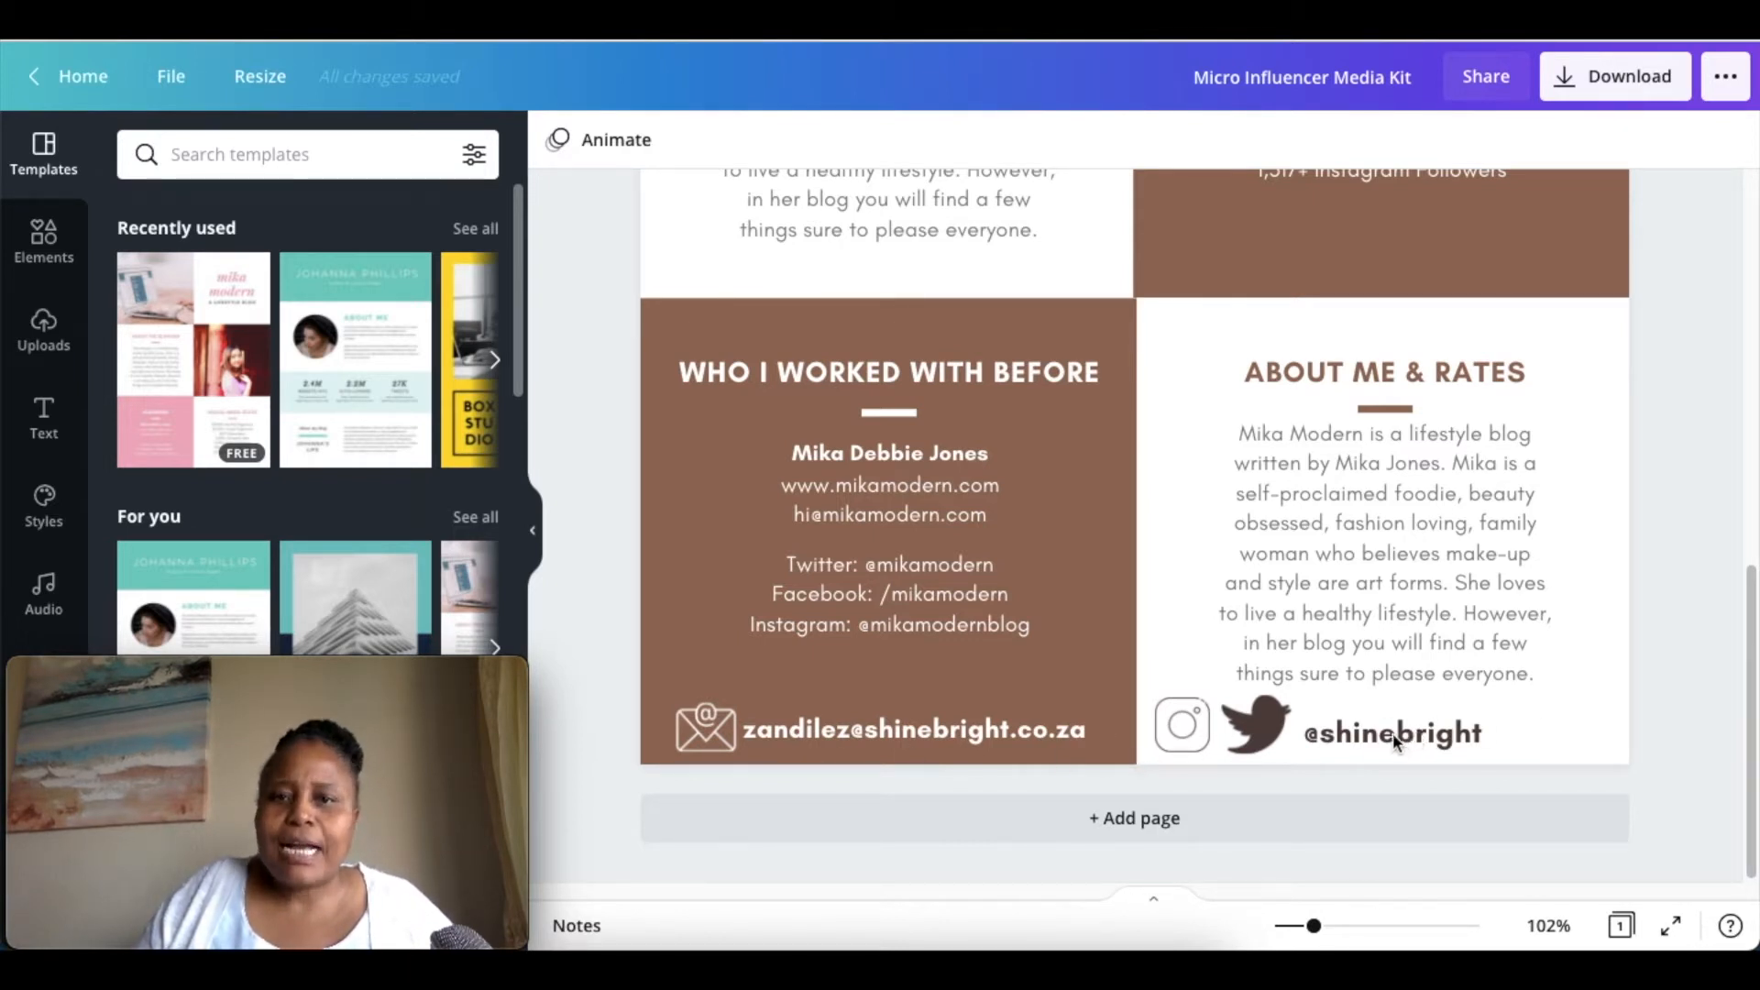
{"action": "scroll", "coordinate": [1393, 734], "scroll_direction": "up", "scroll_amount": 6}
{"action": "scroll", "coordinate": [1384, 730], "scroll_direction": "up", "scroll_amount": 4}
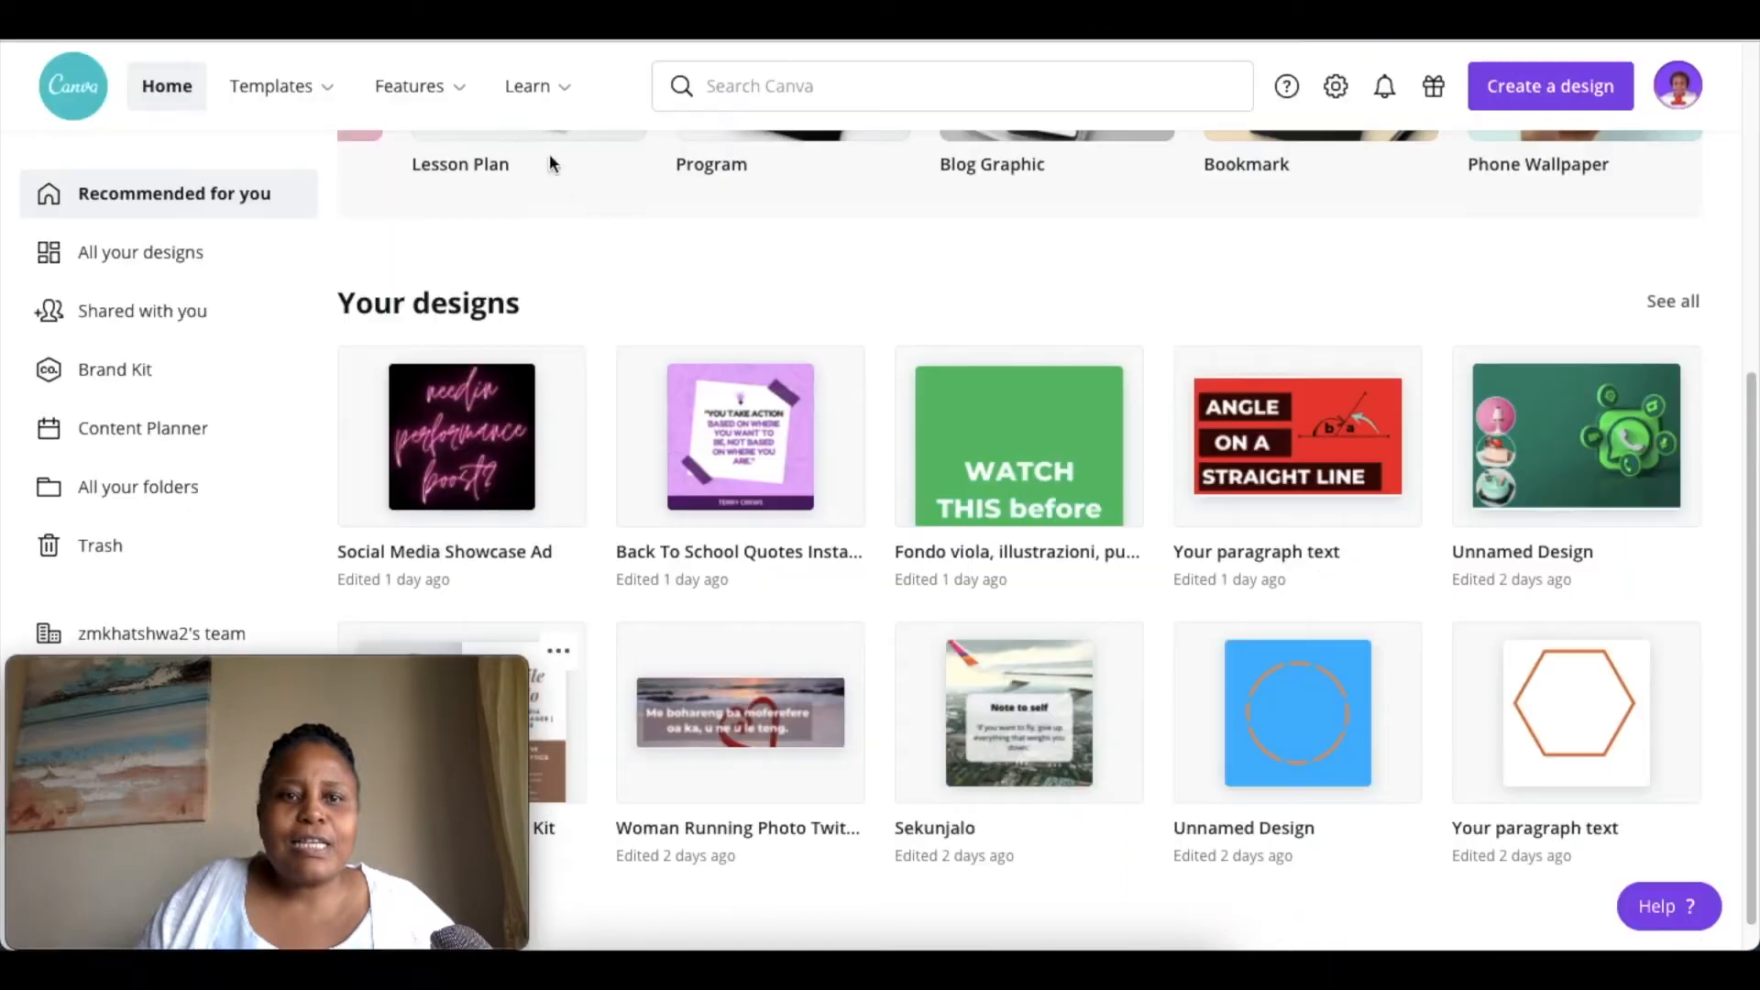
Search the design types for "media" and create a new blank Media Kit design.
{"action": "scroll", "coordinate": [1197, 407], "scroll_direction": "up", "scroll_amount": 5}
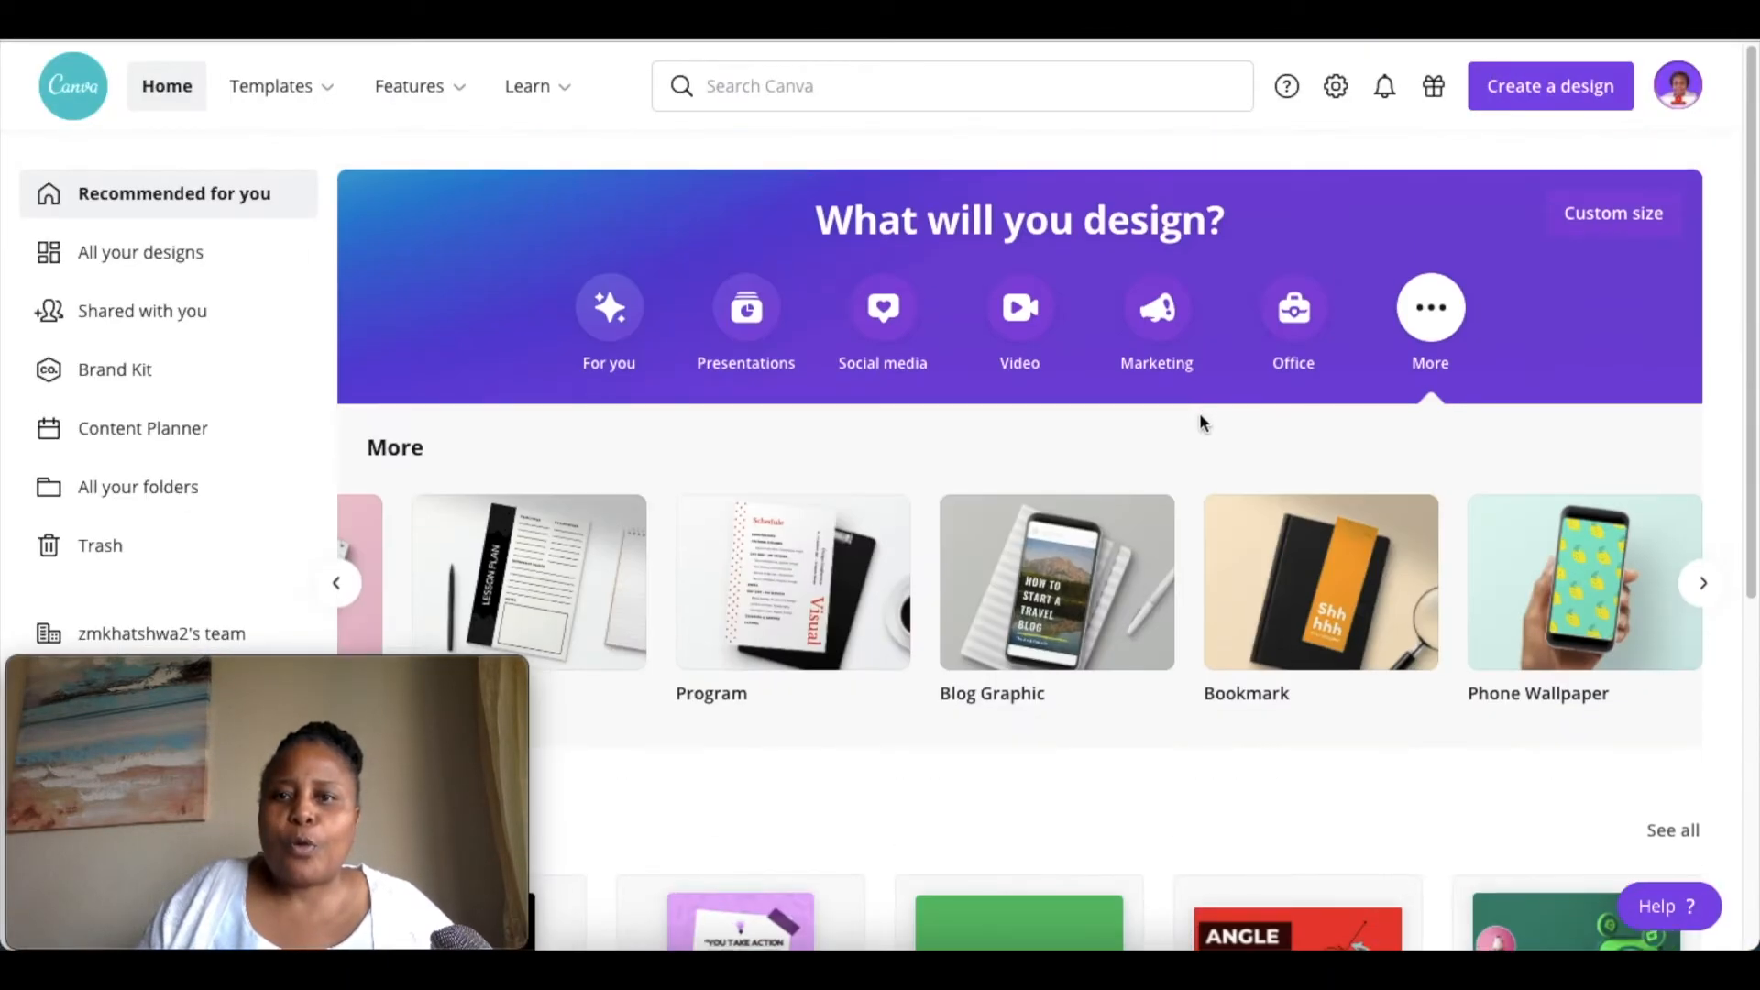
{"action": "left_click", "coordinate": [1522, 92]}
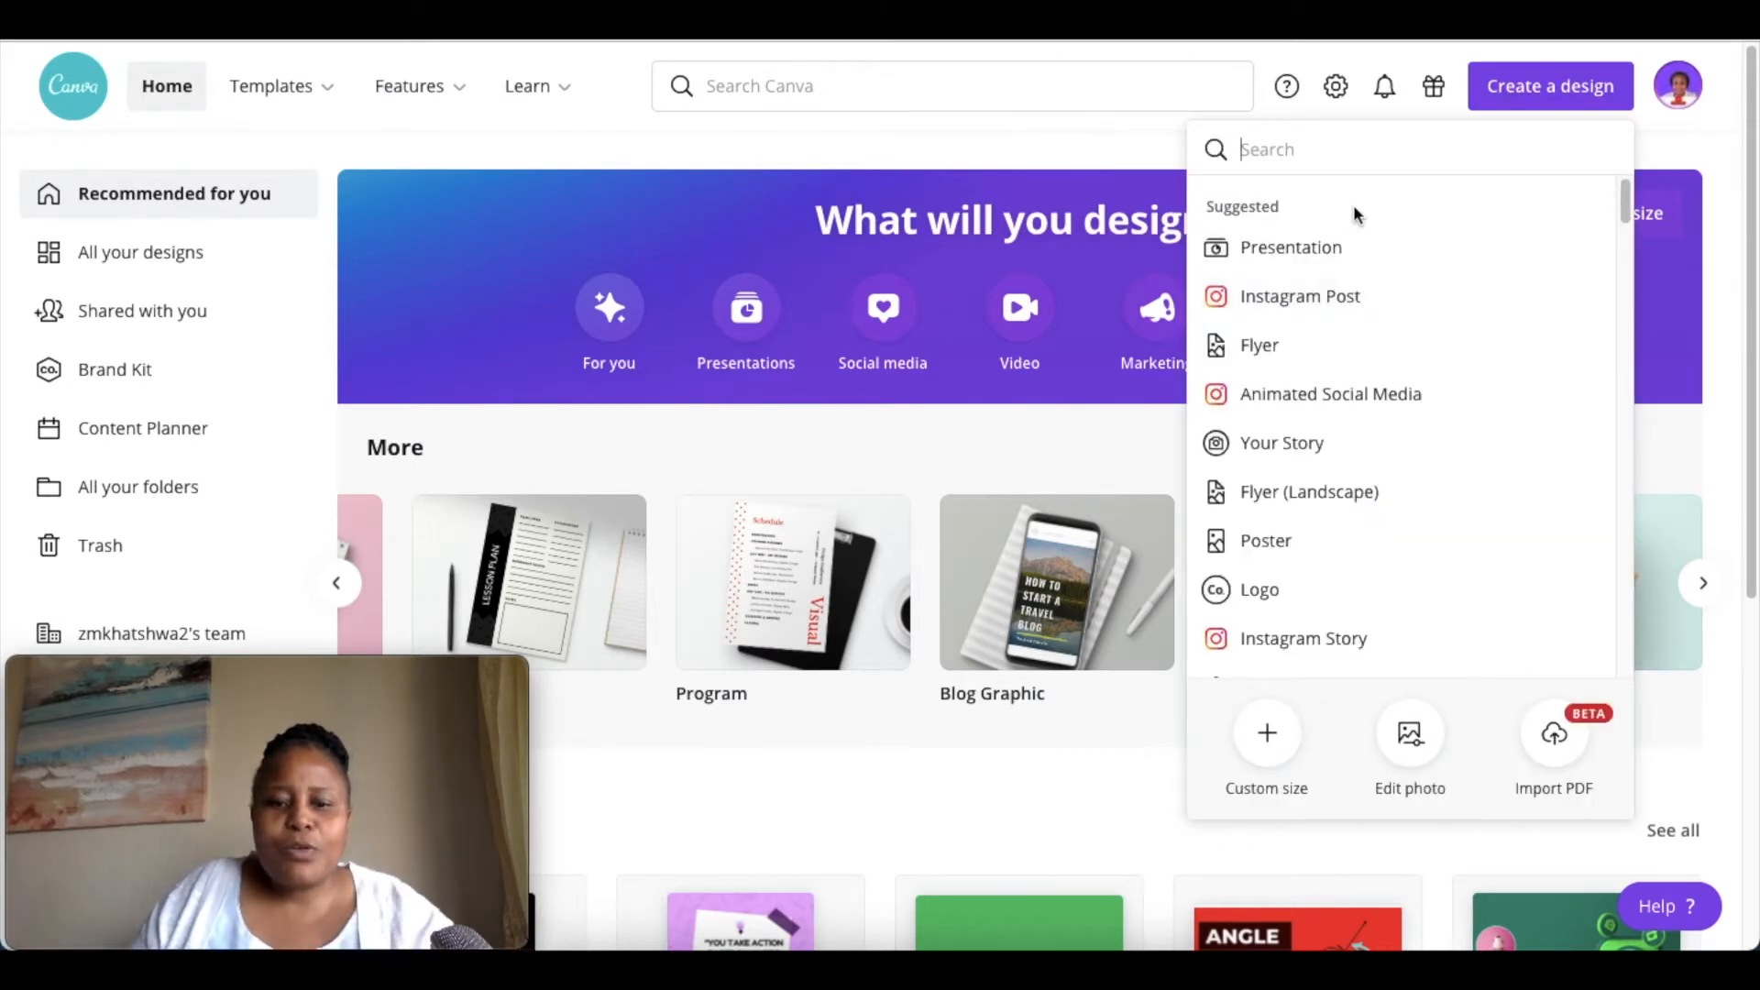
{"action": "type", "text": "media"}
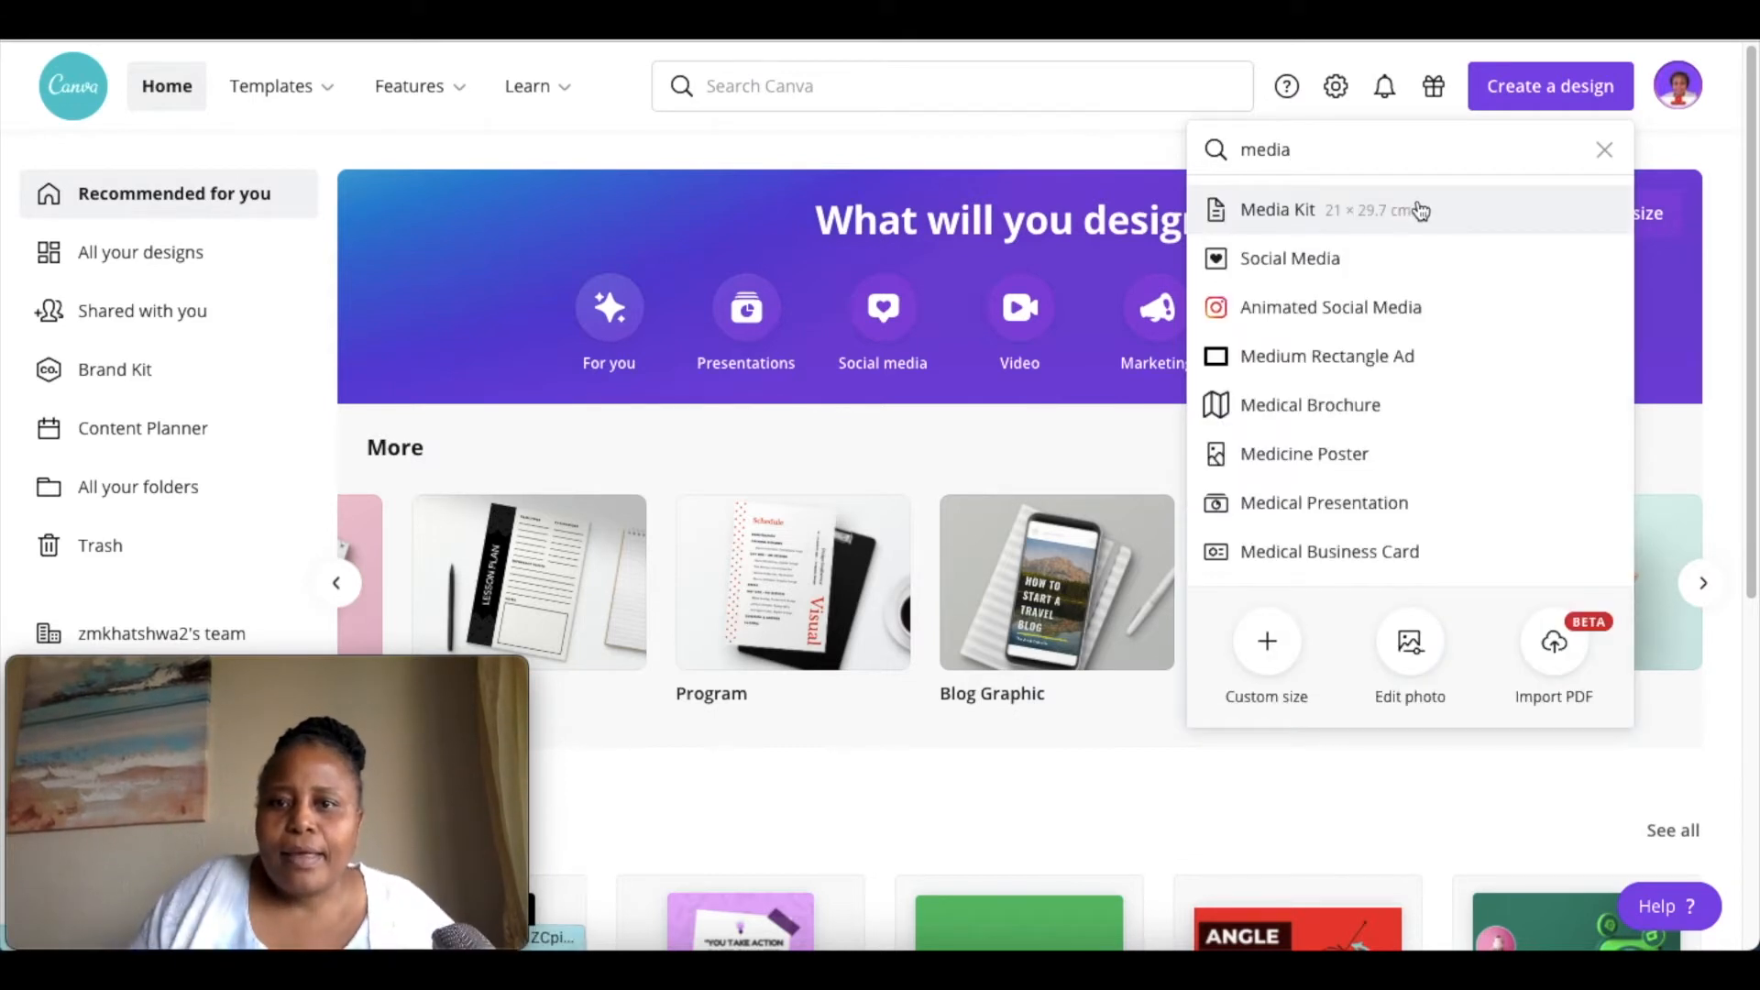
{"action": "left_click", "coordinate": [1328, 220]}
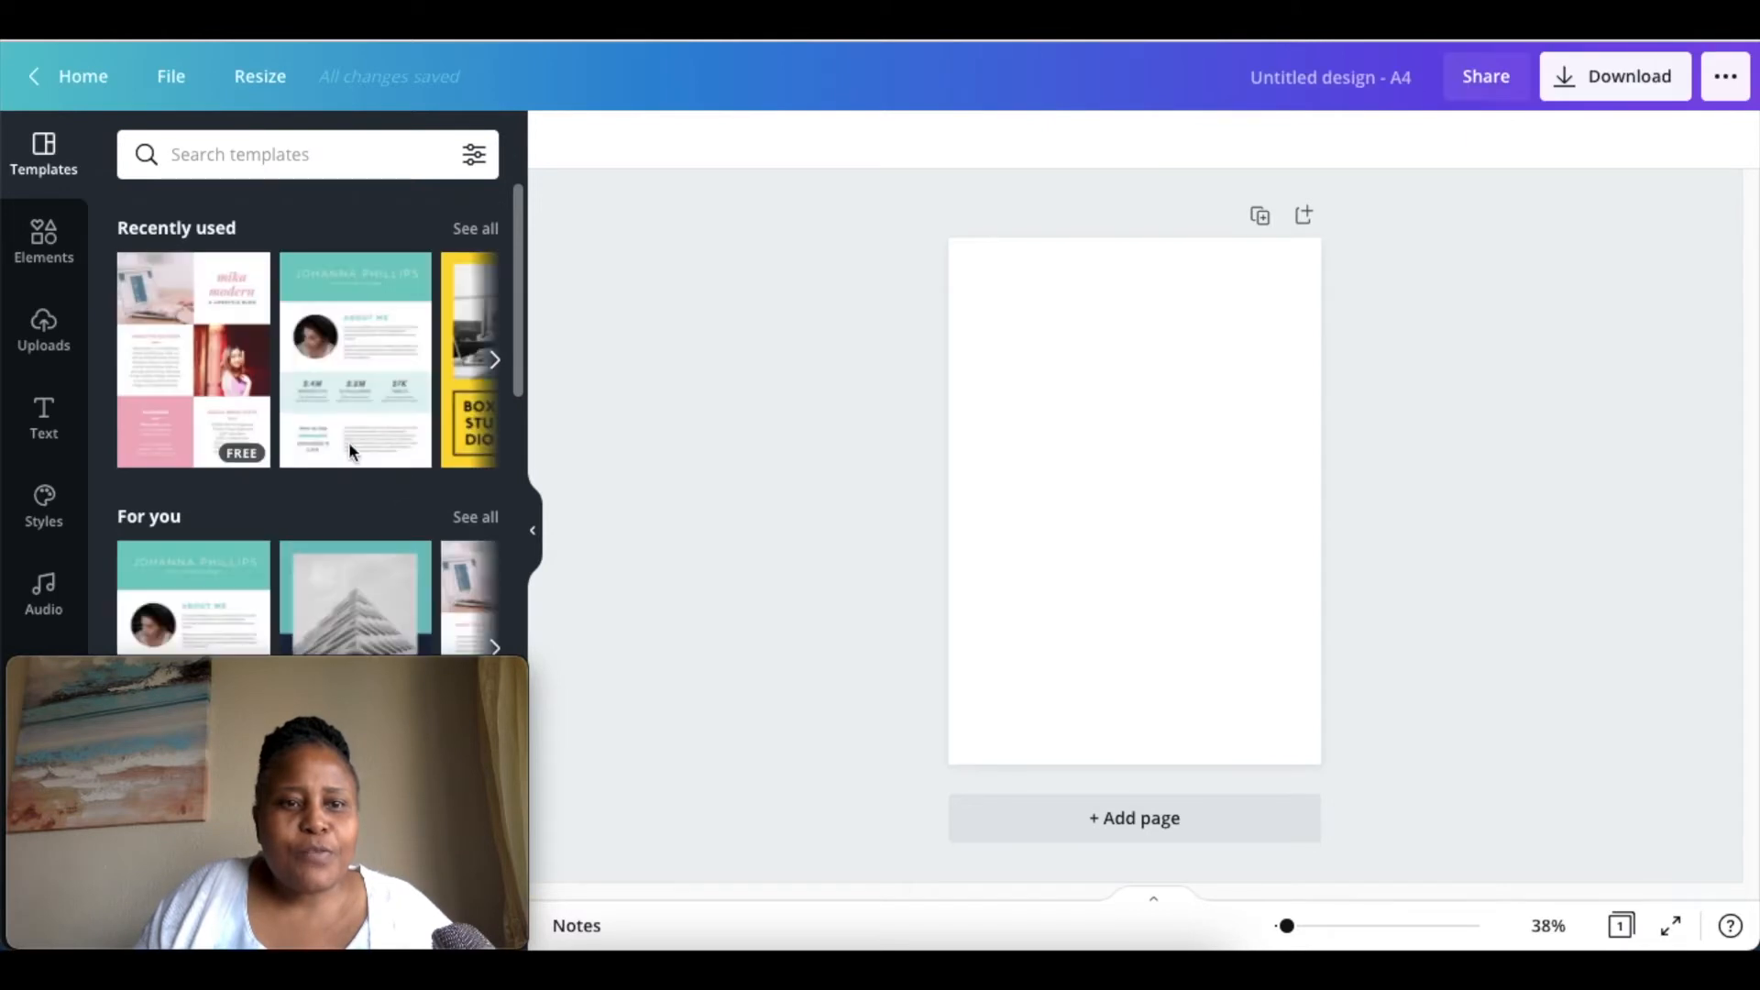
Apply the free pink lifestyle blog template from the recently used templates, check its layout, and open the uploaded files.
{"action": "left_click", "coordinate": [476, 228]}
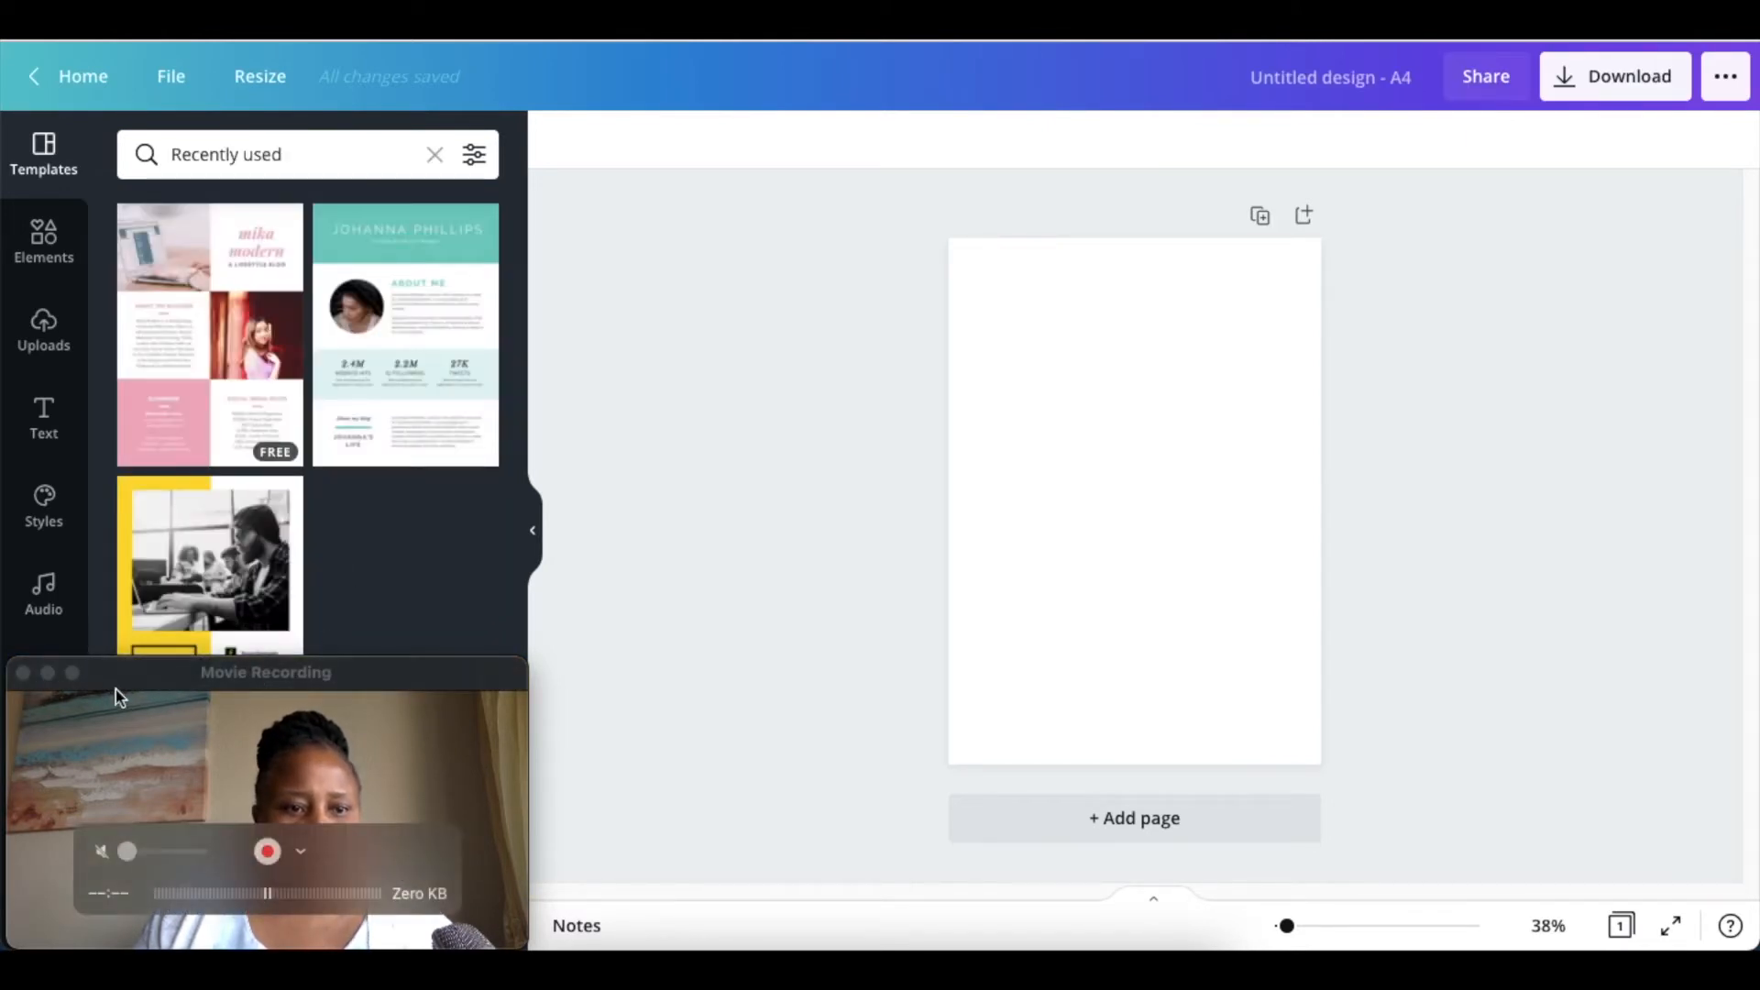
{"action": "left_click", "coordinate": [25, 676]}
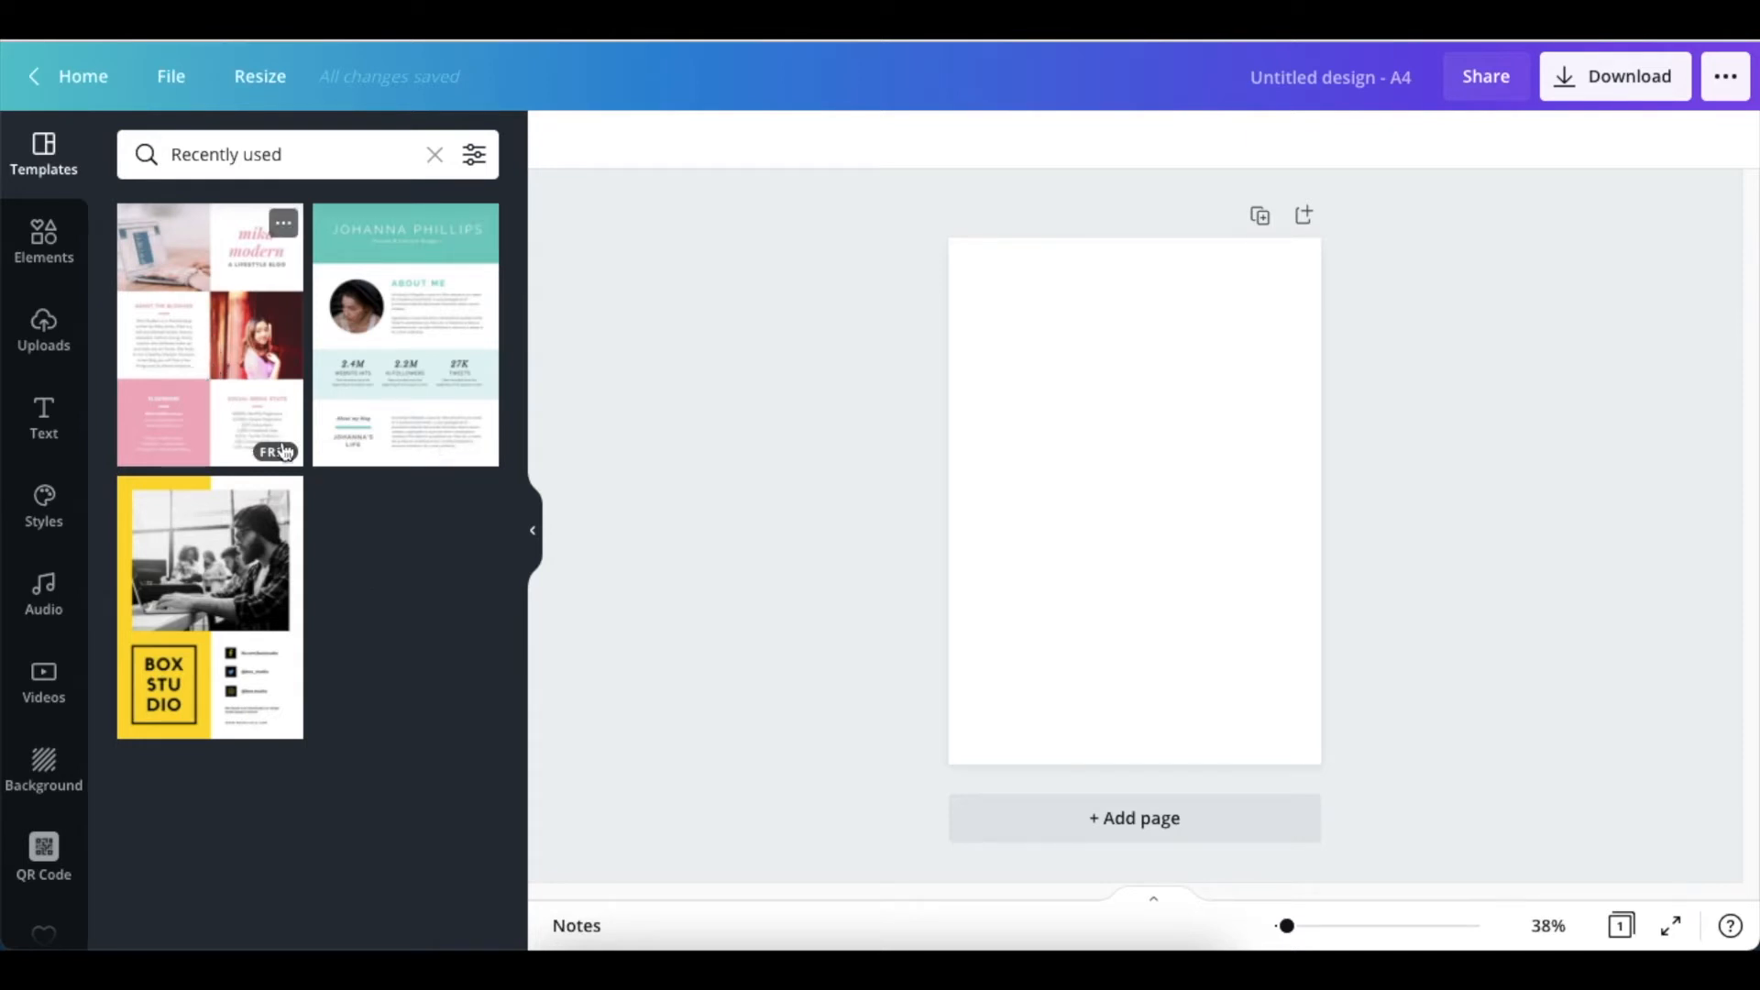
{"action": "left_click", "coordinate": [231, 339]}
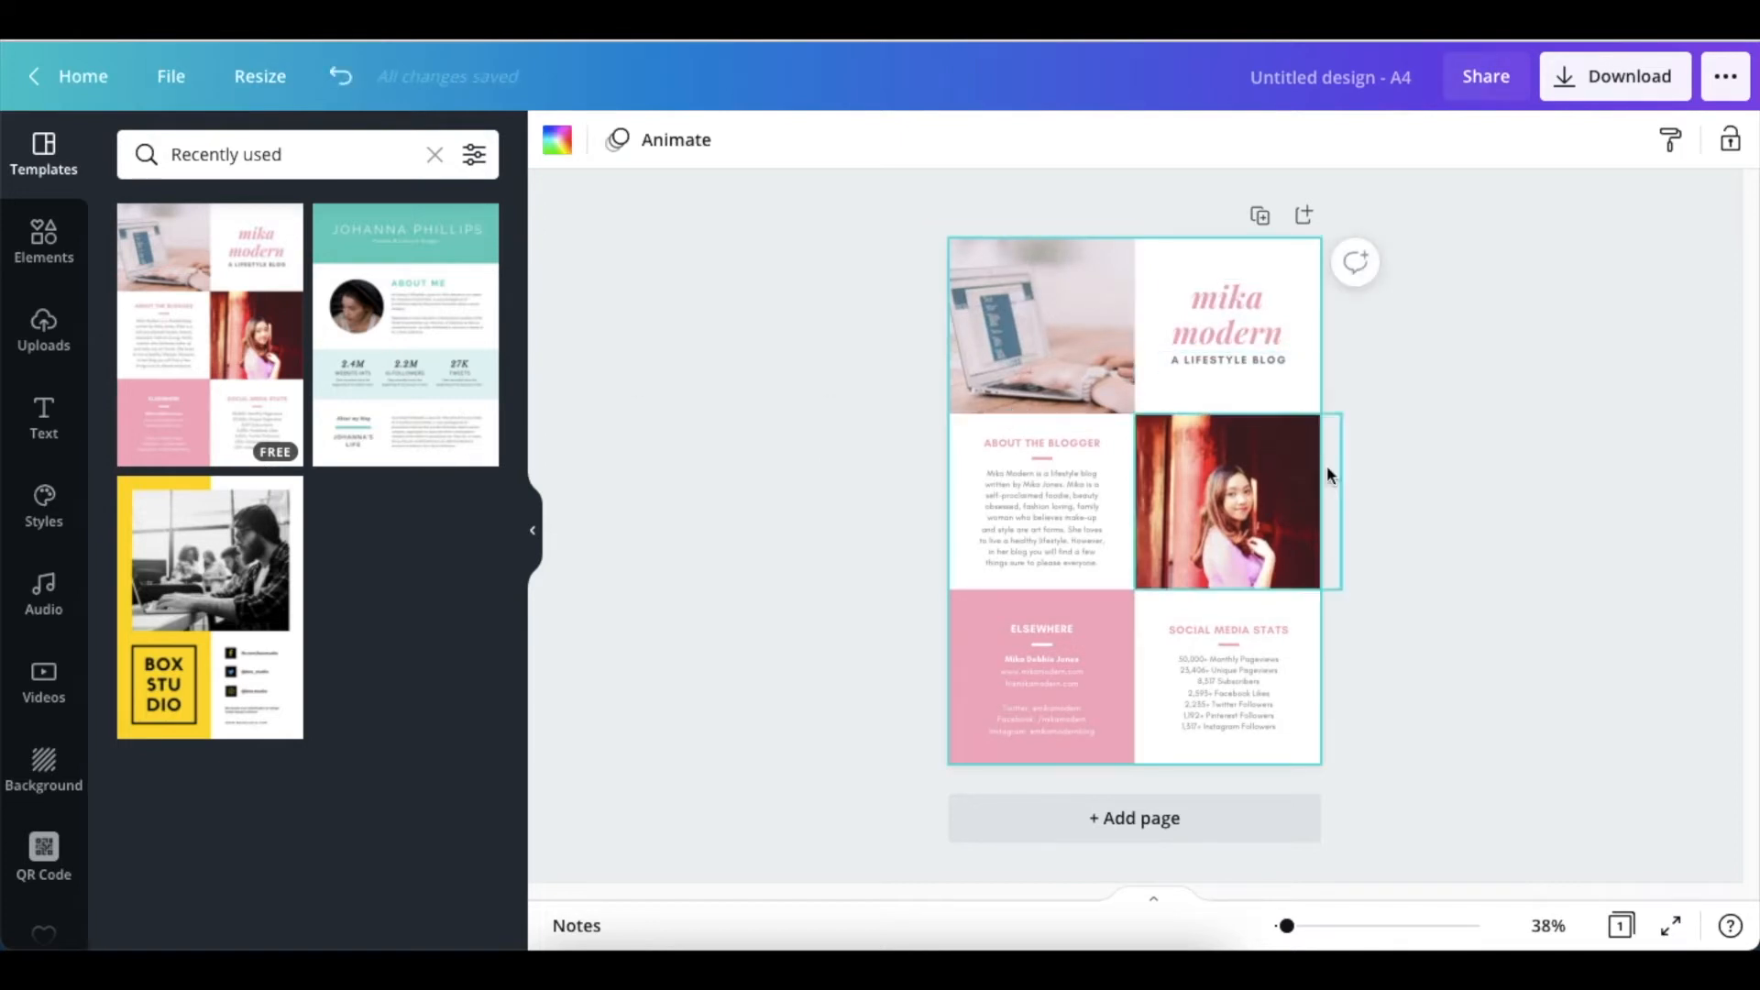
{"action": "left_click_drag", "start_coordinate": [1286, 926], "coordinate": [1299, 926]}
{"action": "scroll", "coordinate": [1334, 768], "scroll_direction": "down", "scroll_amount": 2}
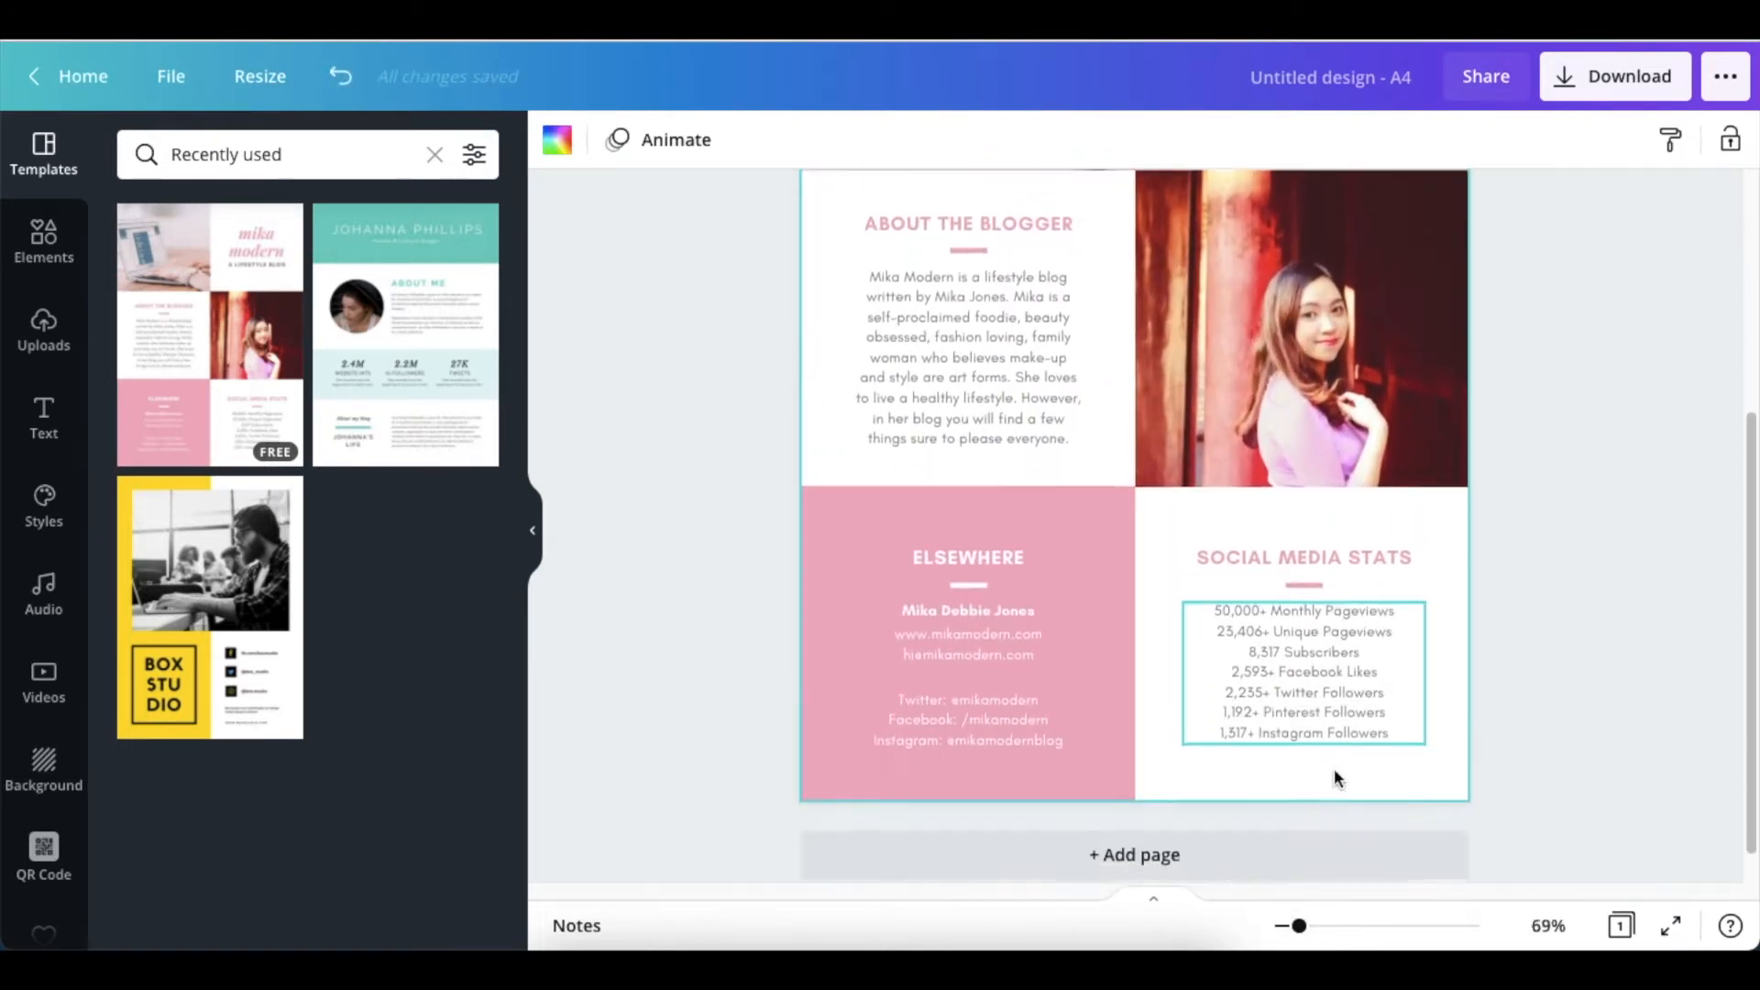
{"action": "scroll", "coordinate": [1334, 768], "scroll_direction": "up", "scroll_amount": 4}
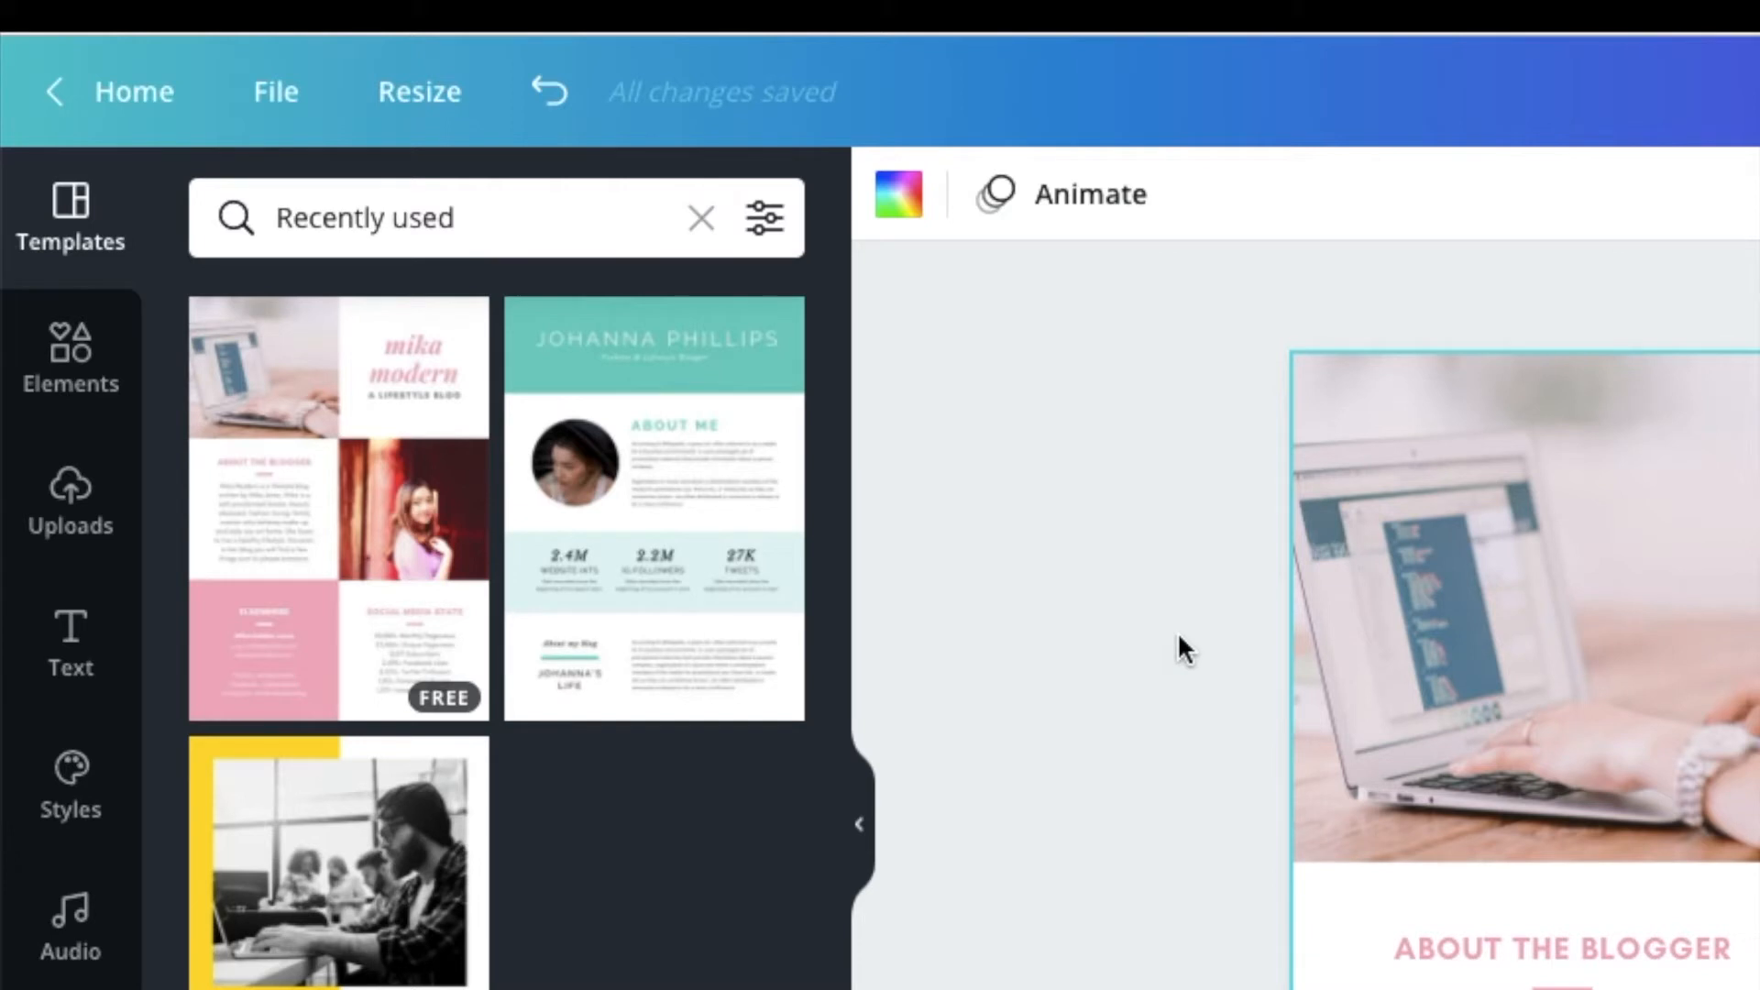
{"action": "left_click", "coordinate": [84, 523]}
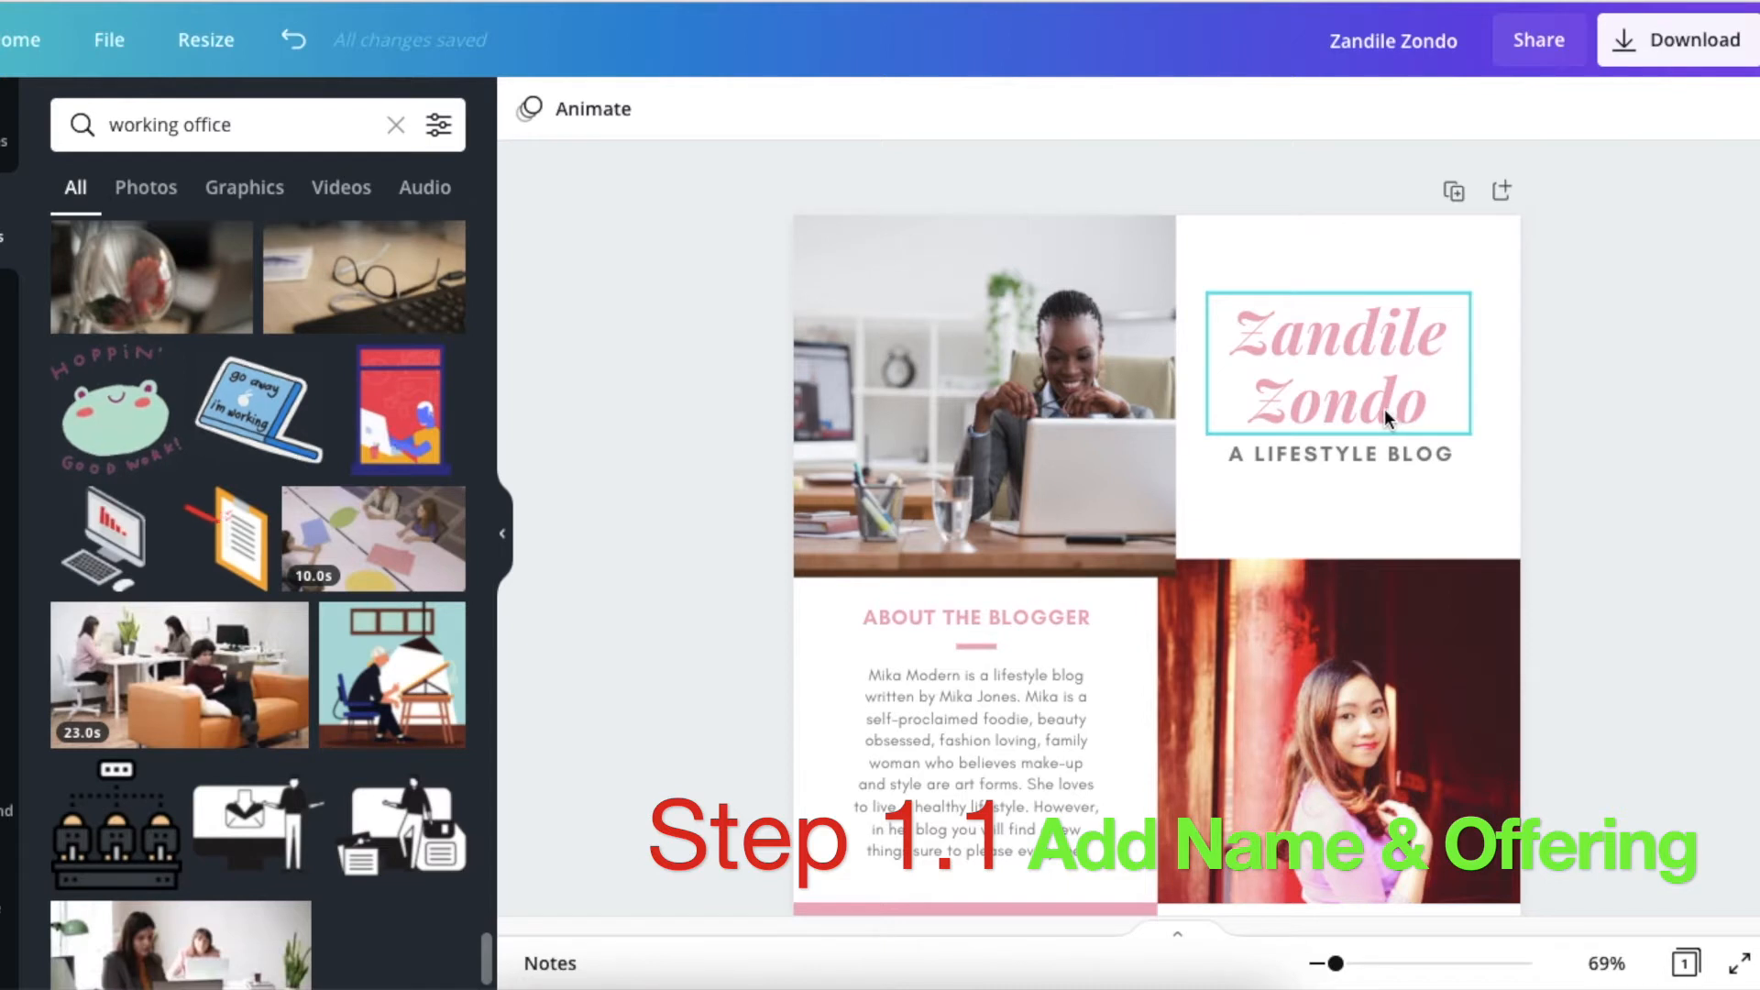
Recolor the name heading with the brown from the photo colors and change all matching pink text to that brown.
{"action": "left_click", "coordinate": [1317, 369]}
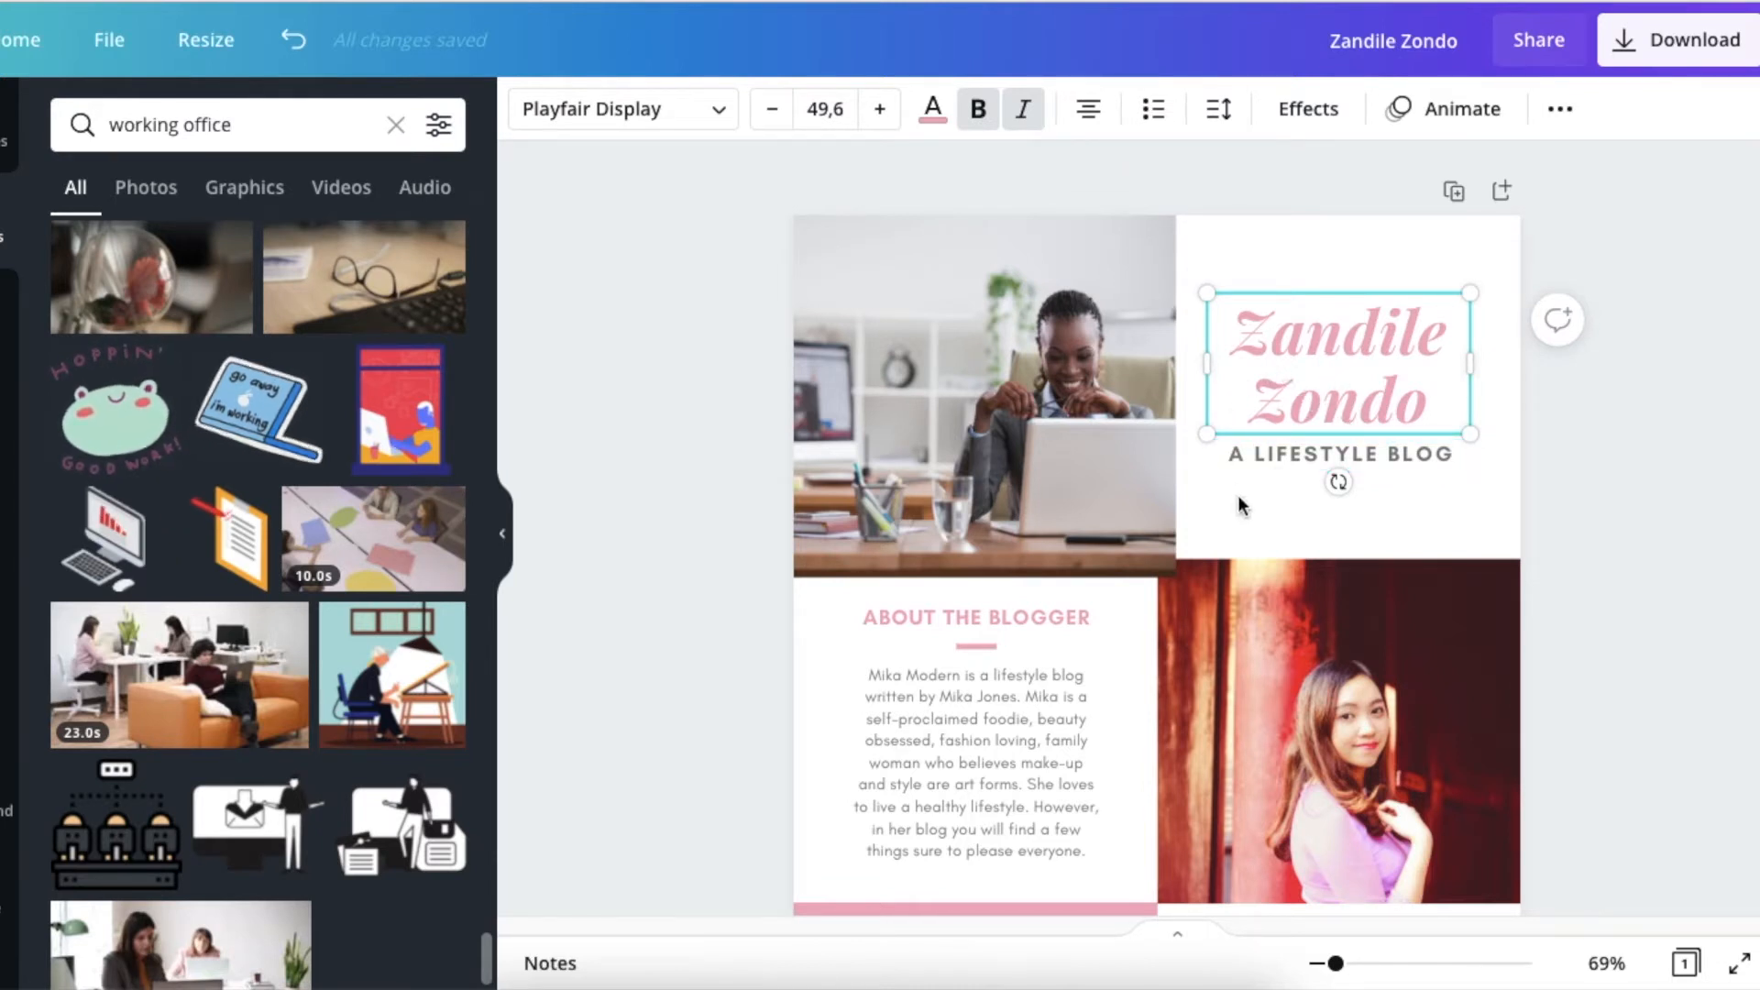
{"action": "left_click", "coordinate": [933, 134]}
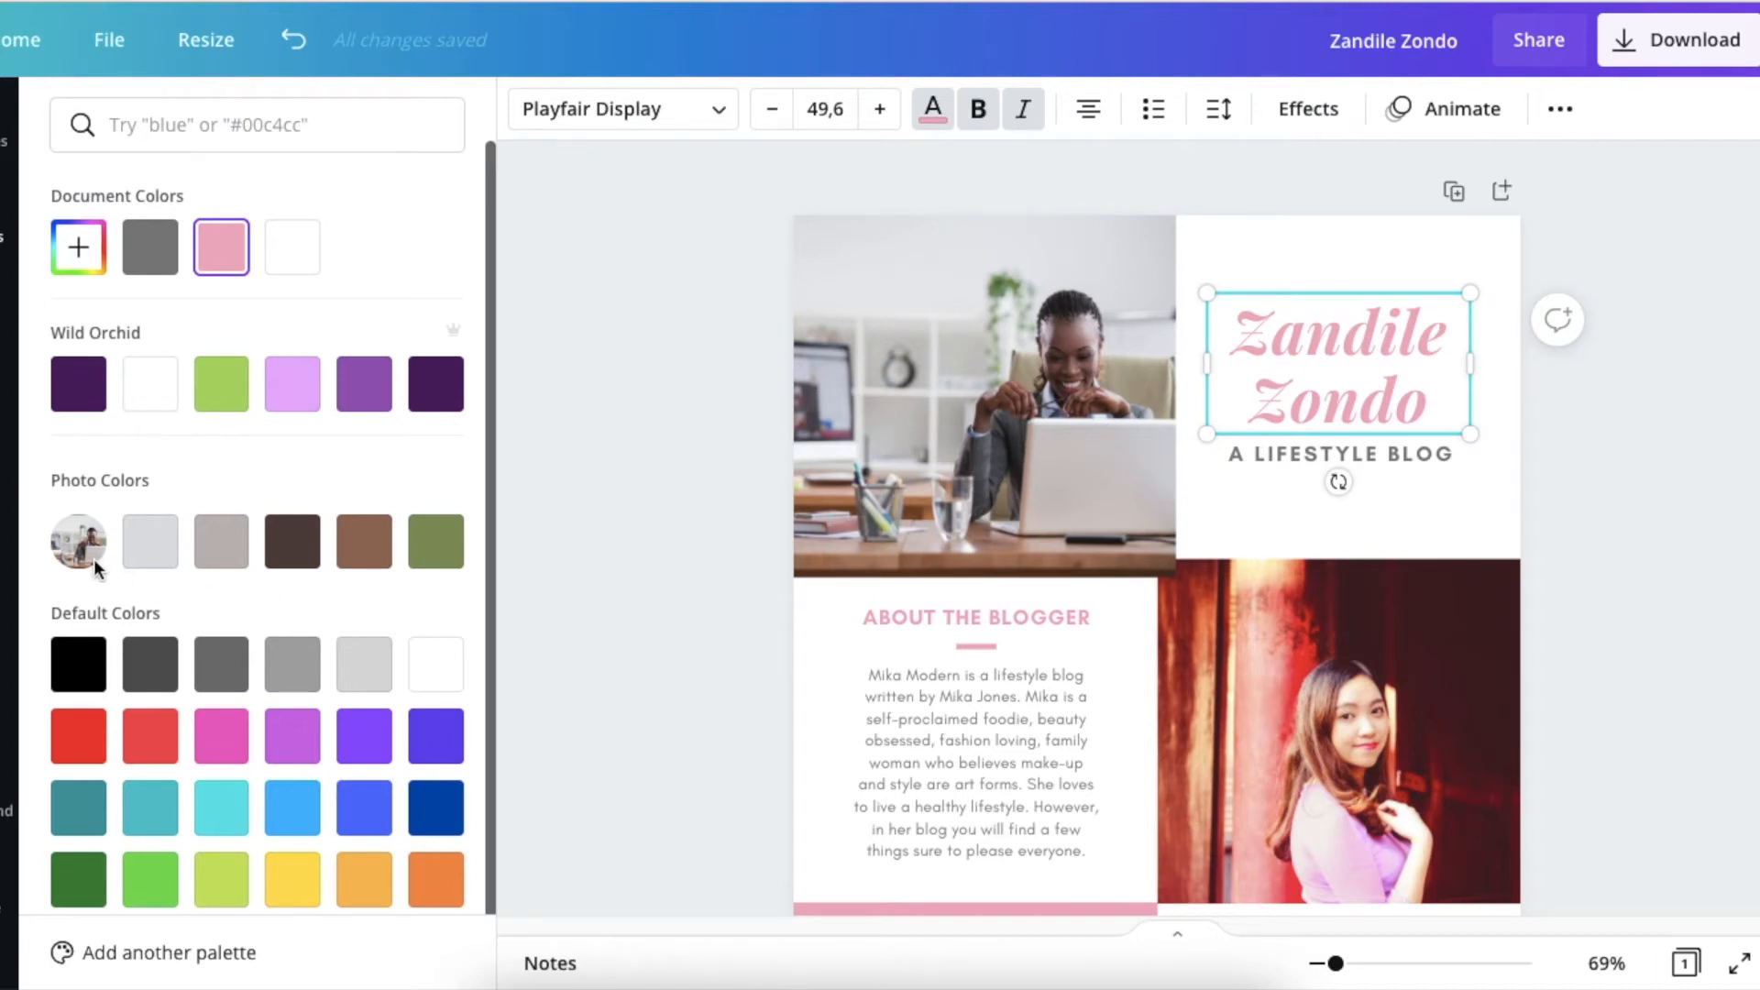
{"action": "left_click", "coordinate": [369, 550]}
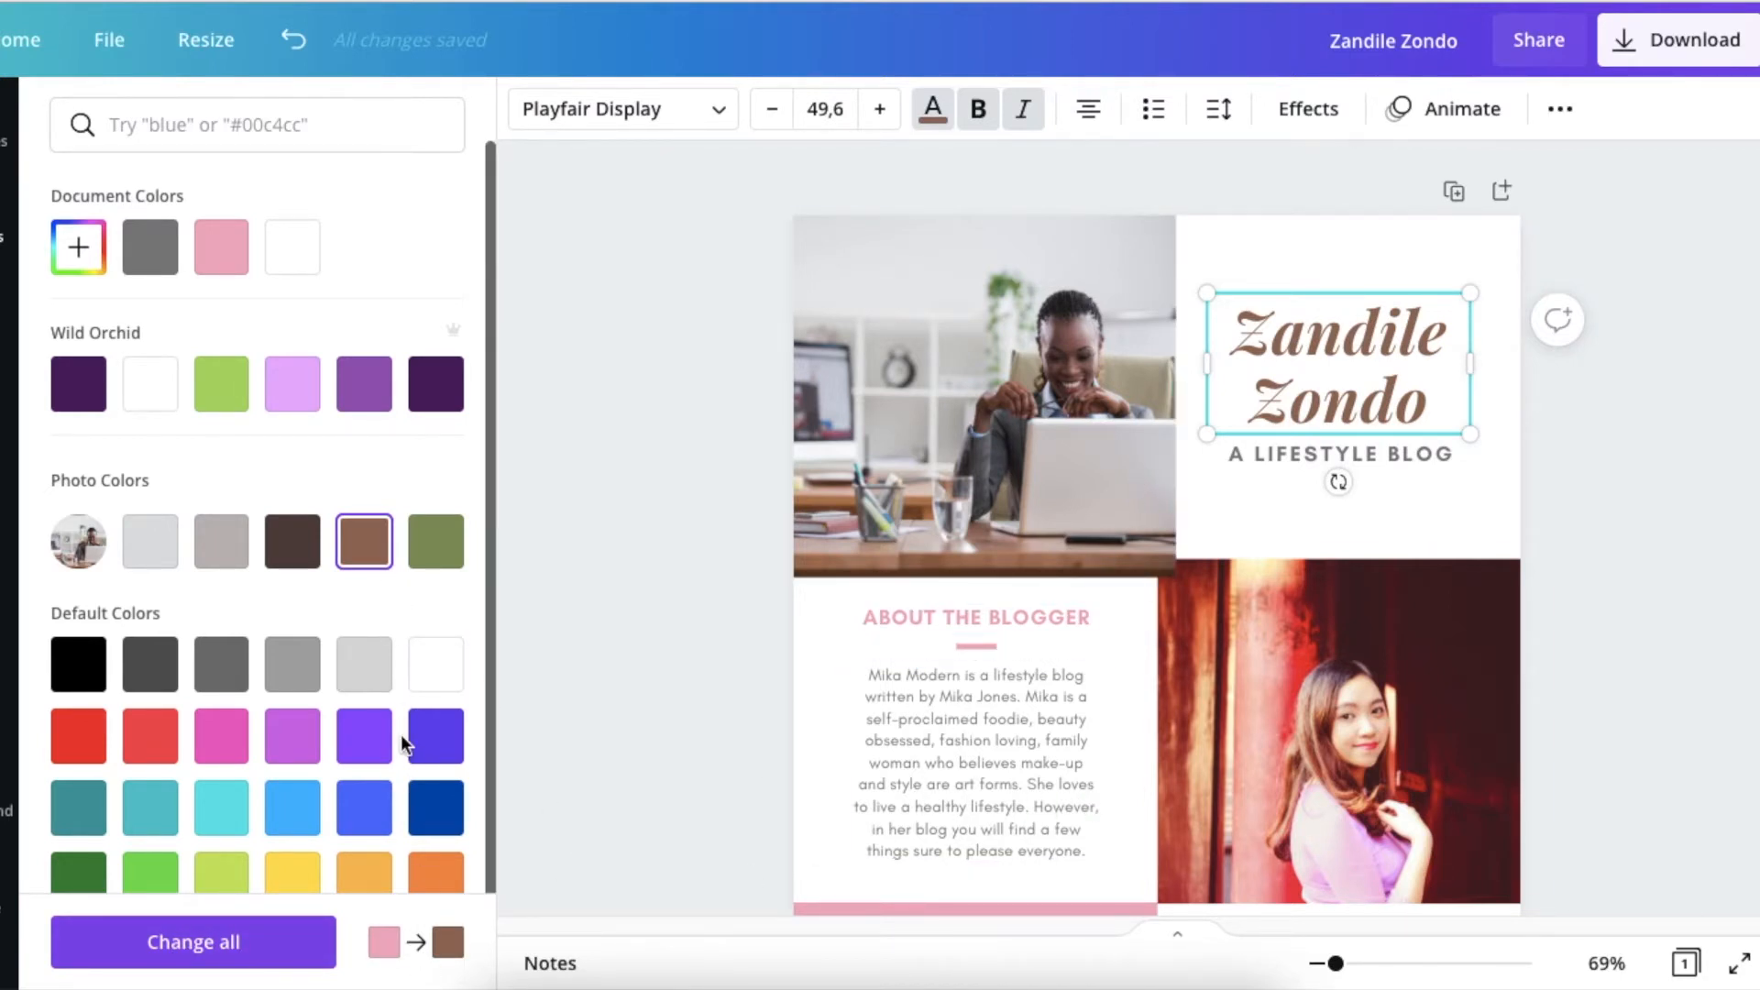
{"action": "left_click", "coordinate": [196, 944]}
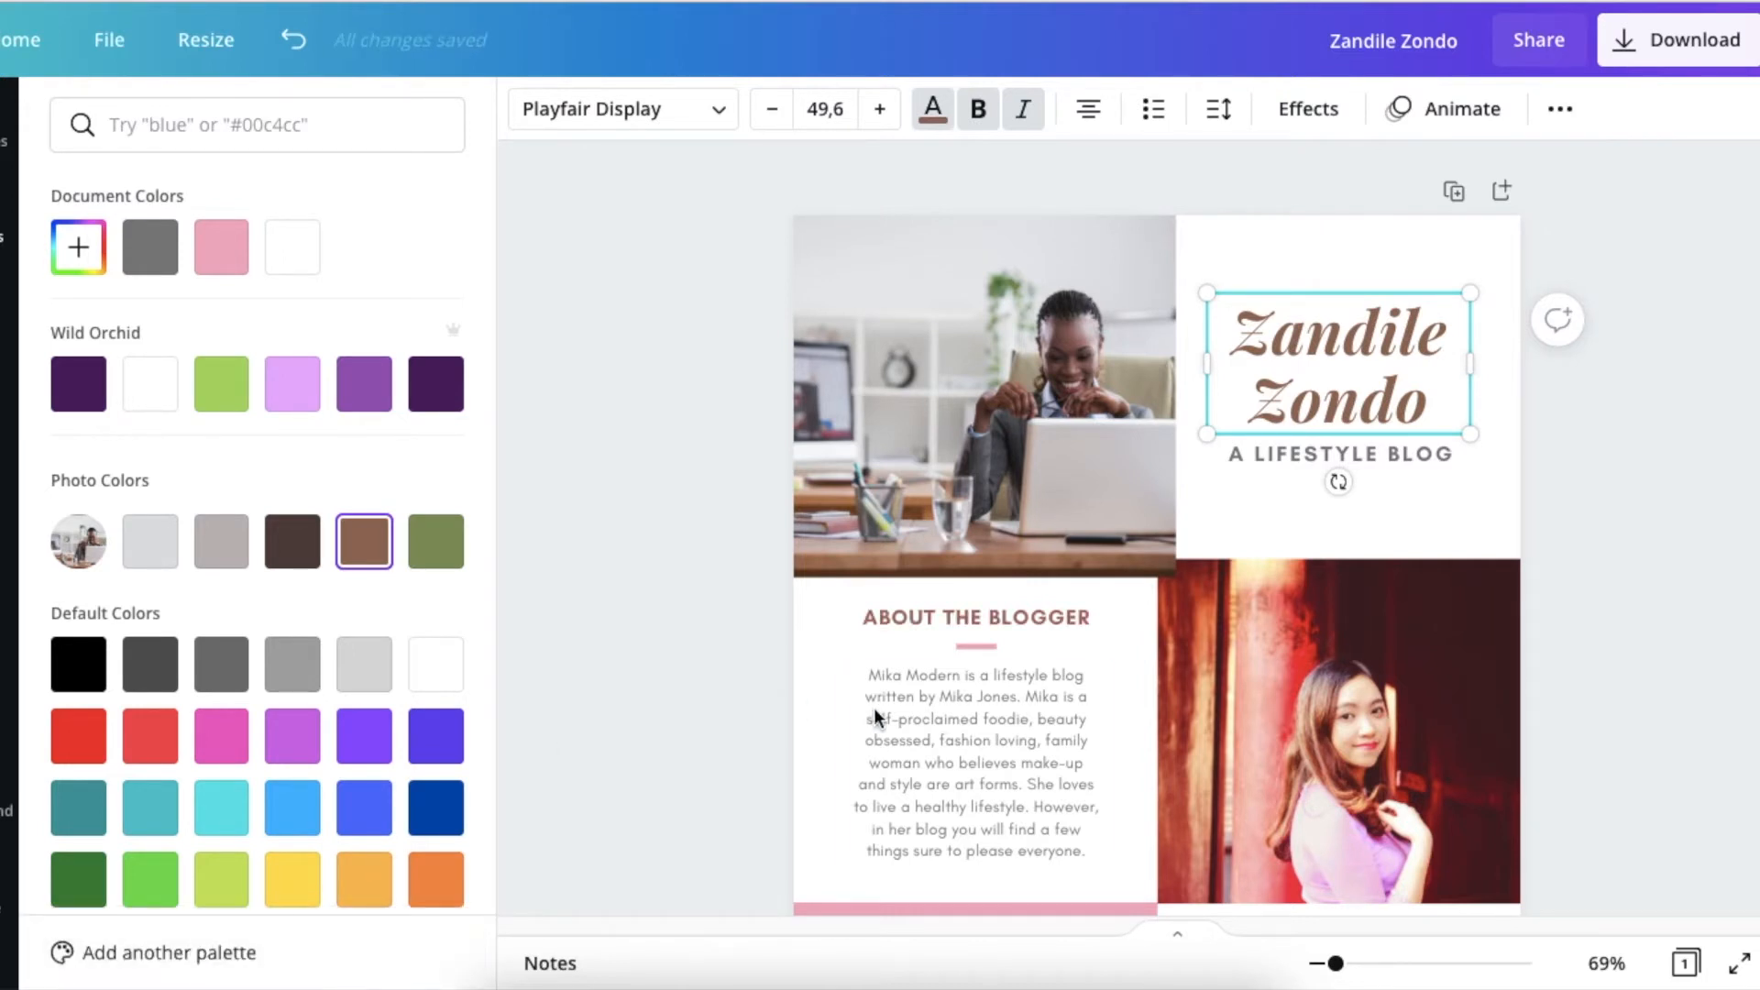
{"action": "scroll", "coordinate": [877, 707], "scroll_direction": "down", "scroll_amount": 1}
{"action": "scroll", "coordinate": [876, 708], "scroll_direction": "down", "scroll_amount": 5}
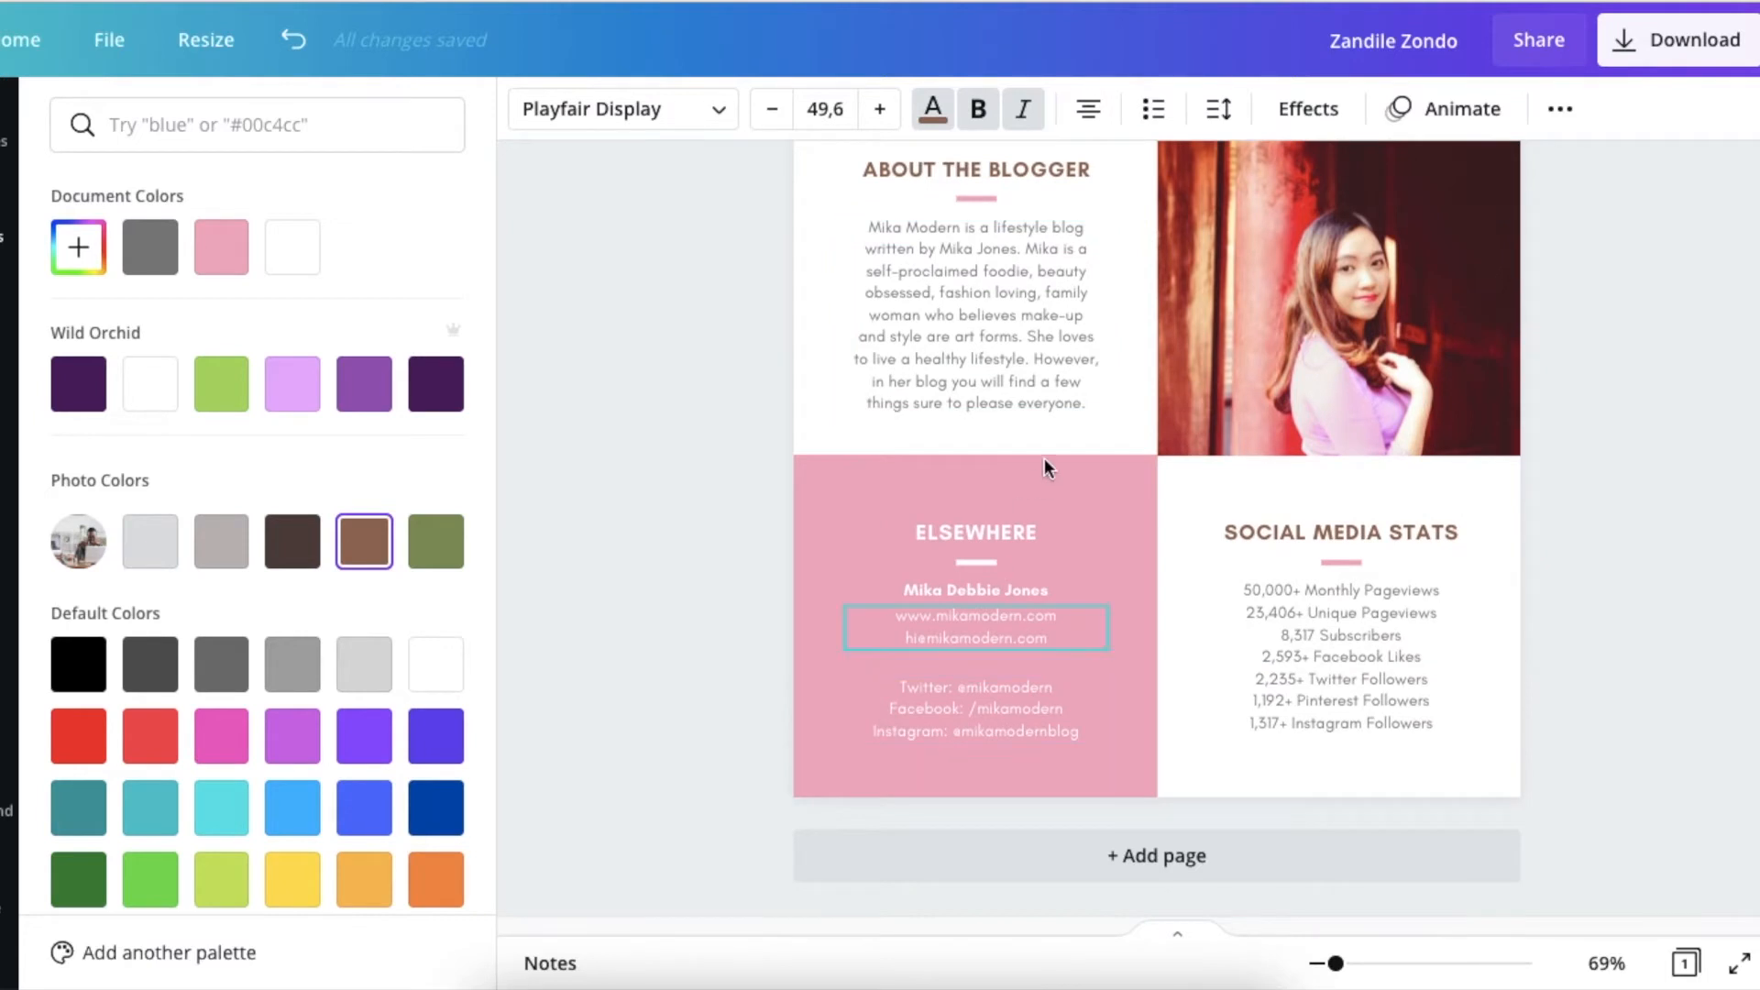
{"action": "scroll", "coordinate": [1131, 519], "scroll_direction": "up", "scroll_amount": 6}
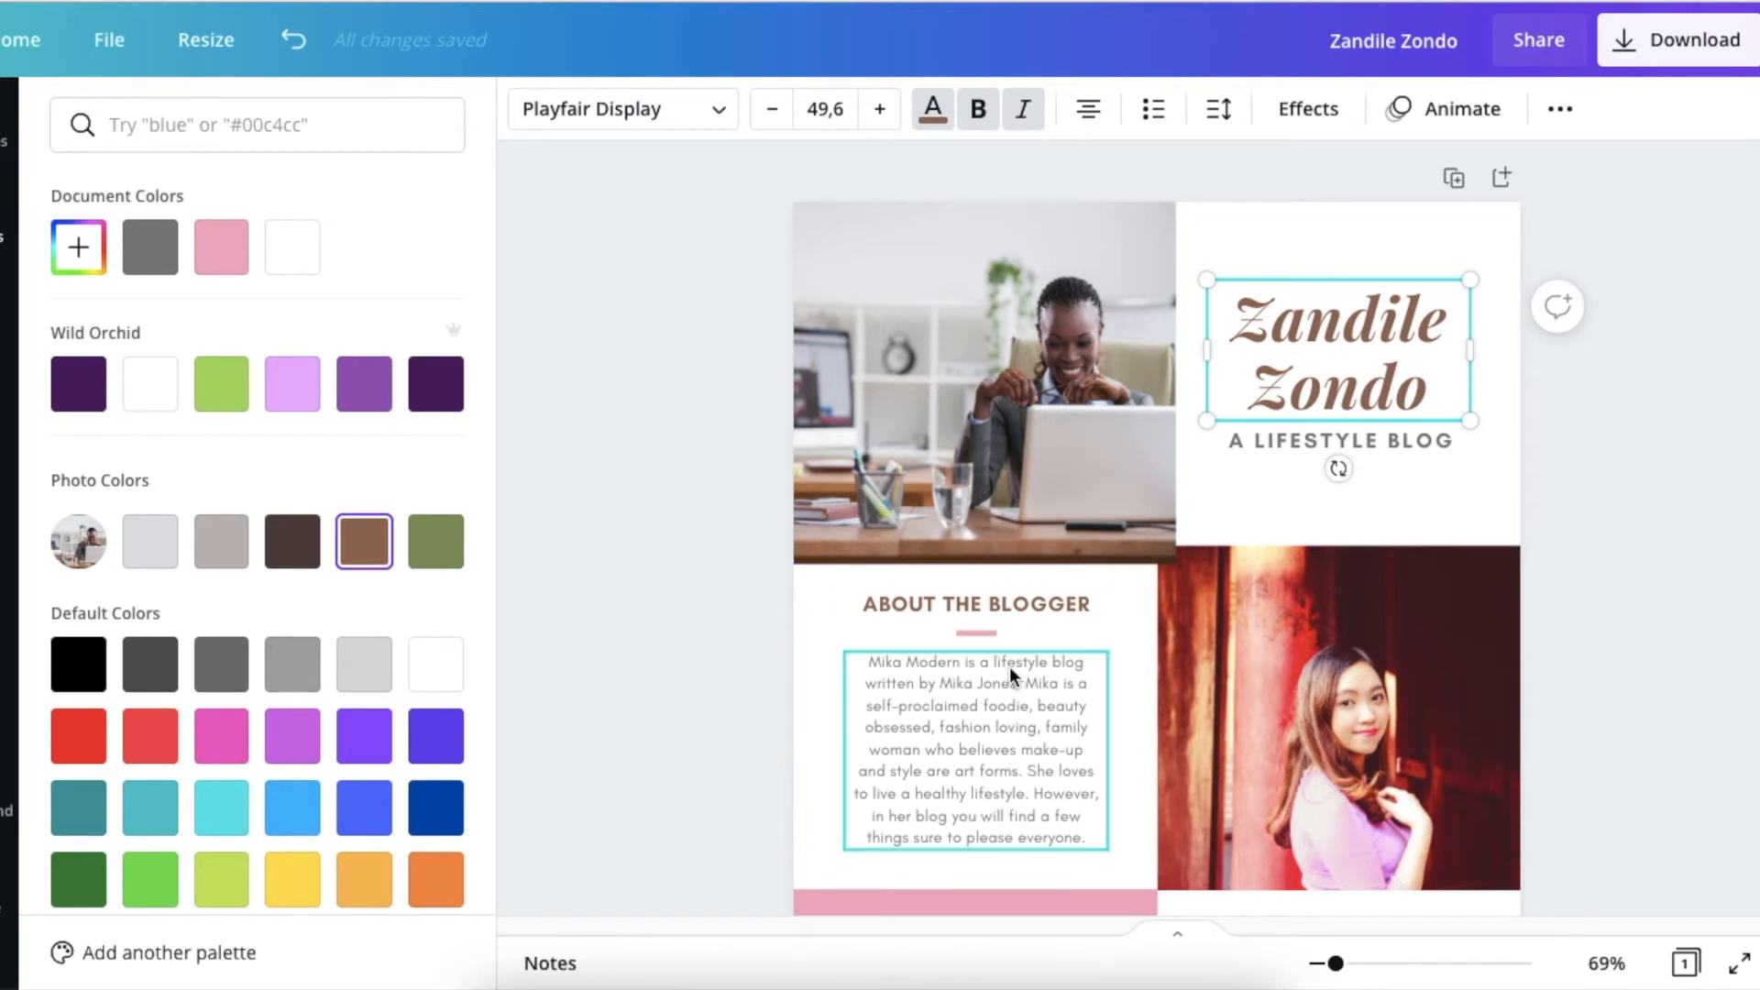
Replace the "A LIFESTYLE BLOG" tagline under the name with "PROMOTER | CONTENT CREATOR".
{"action": "left_click", "coordinate": [1284, 447]}
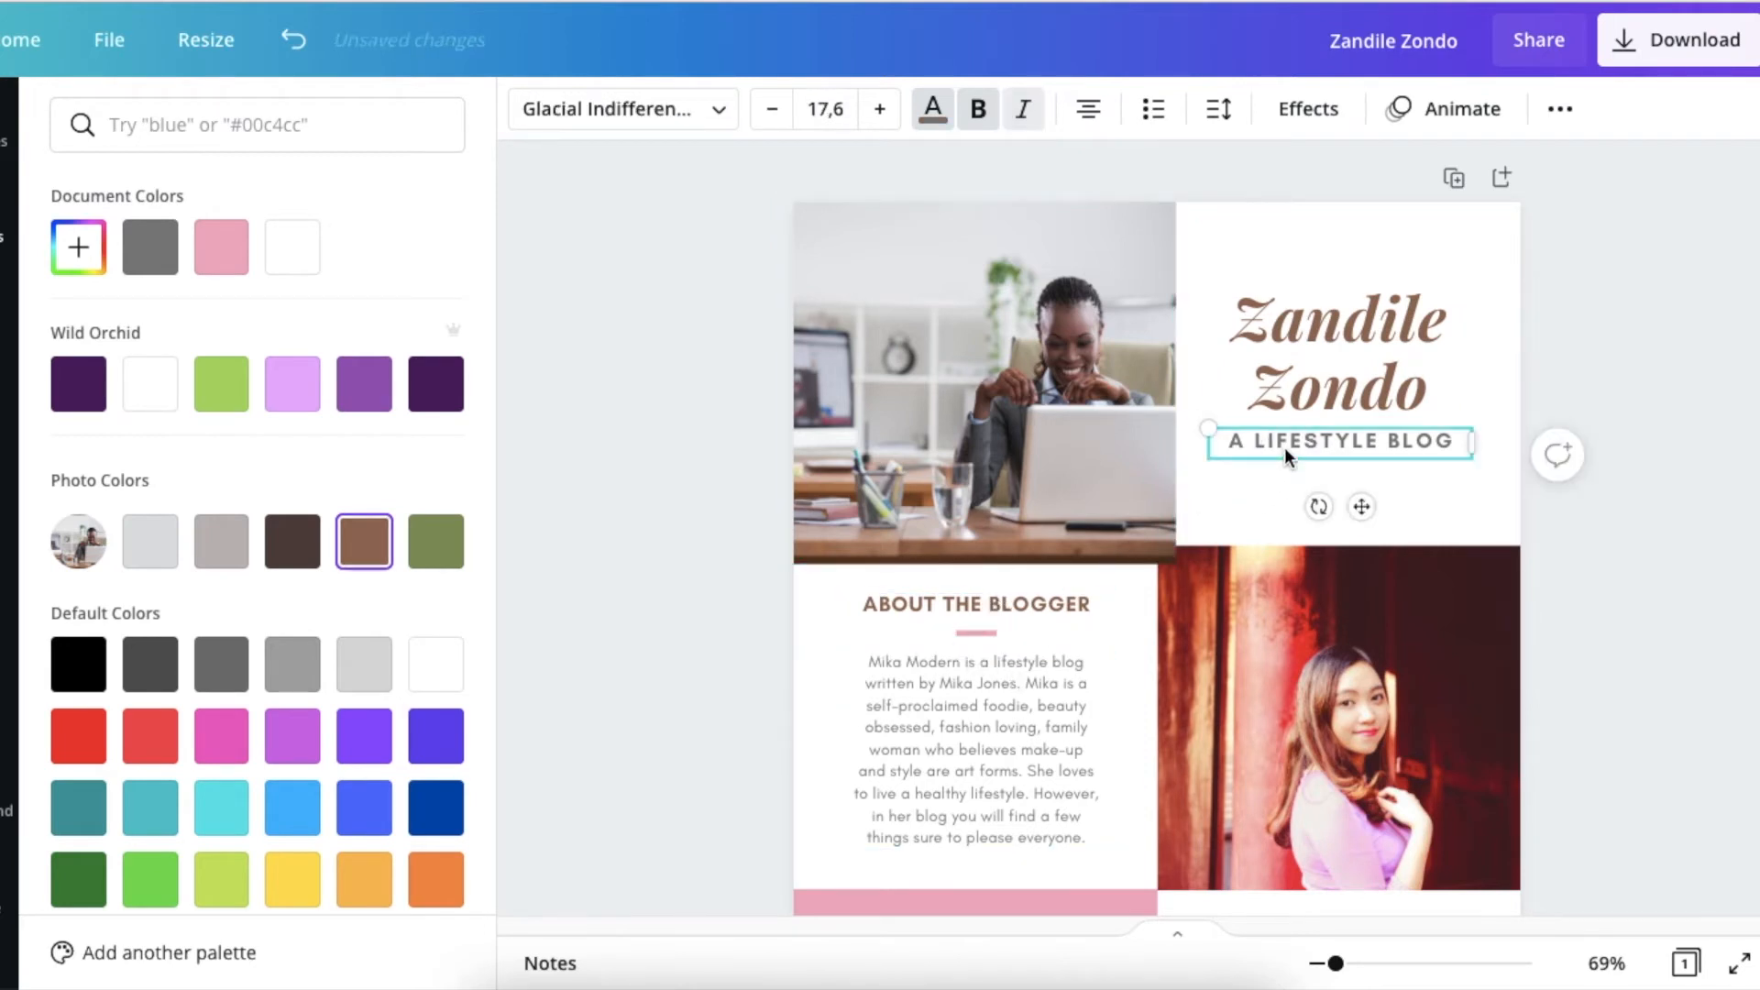
{"action": "left_click", "coordinate": [1284, 448]}
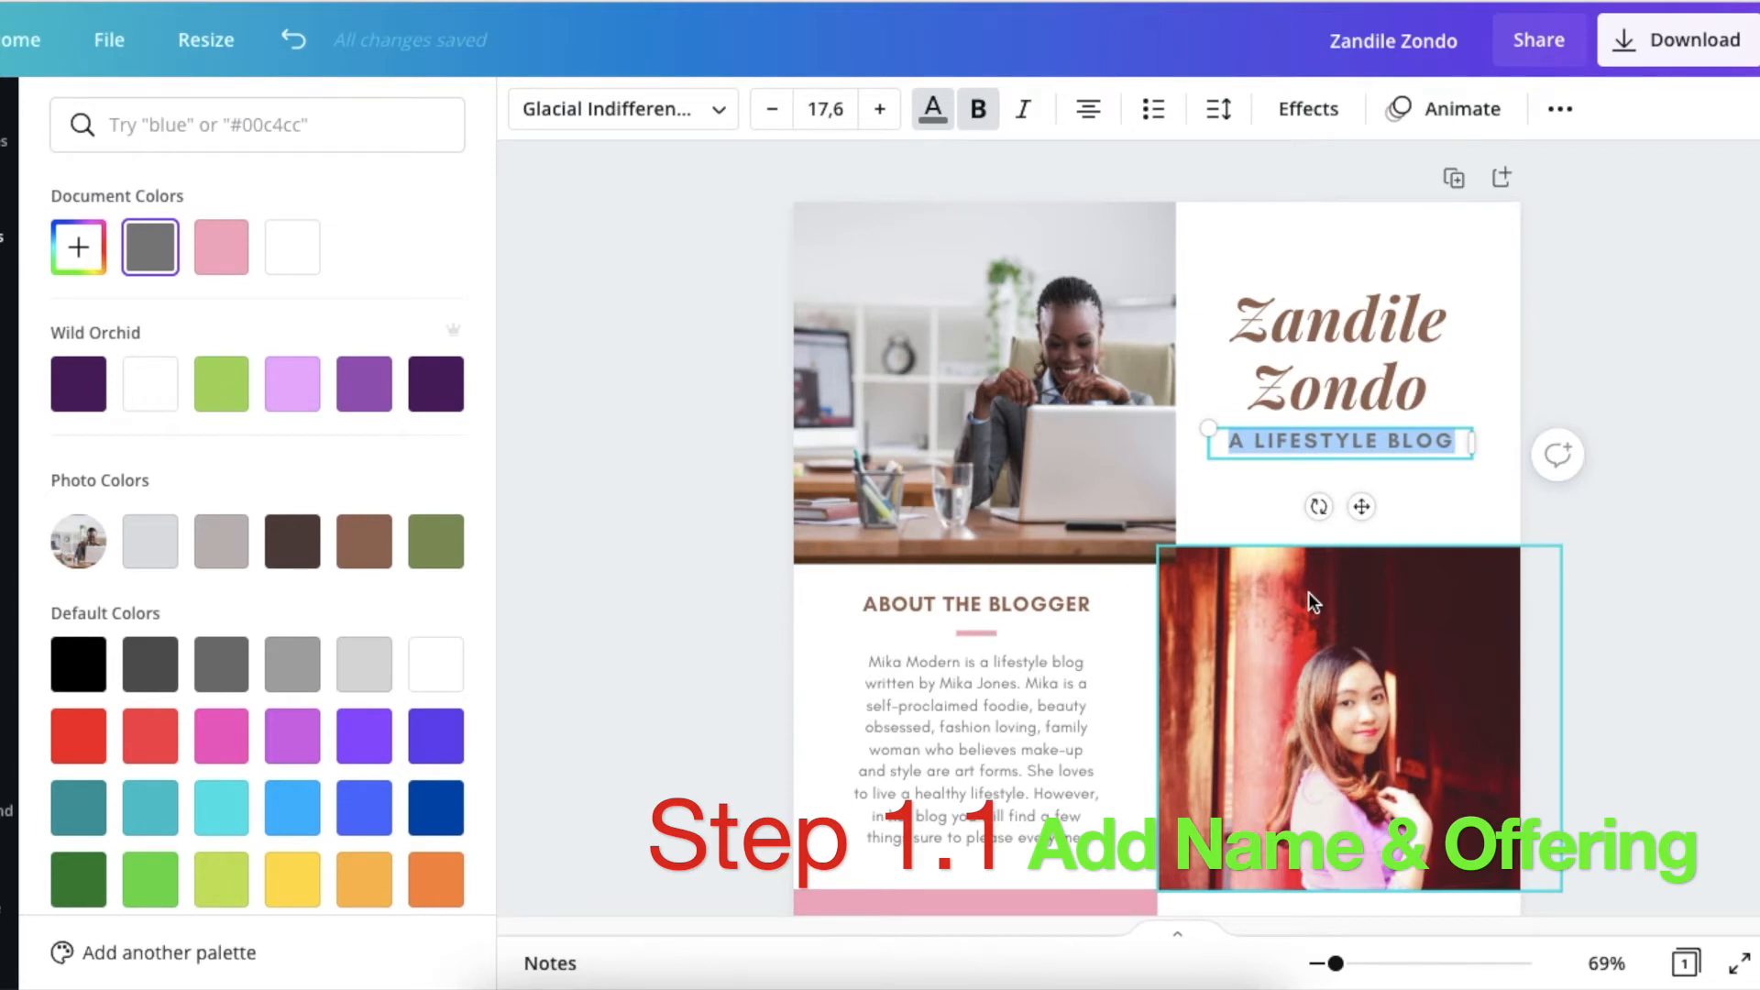
{"action": "type", "text": "PR"}
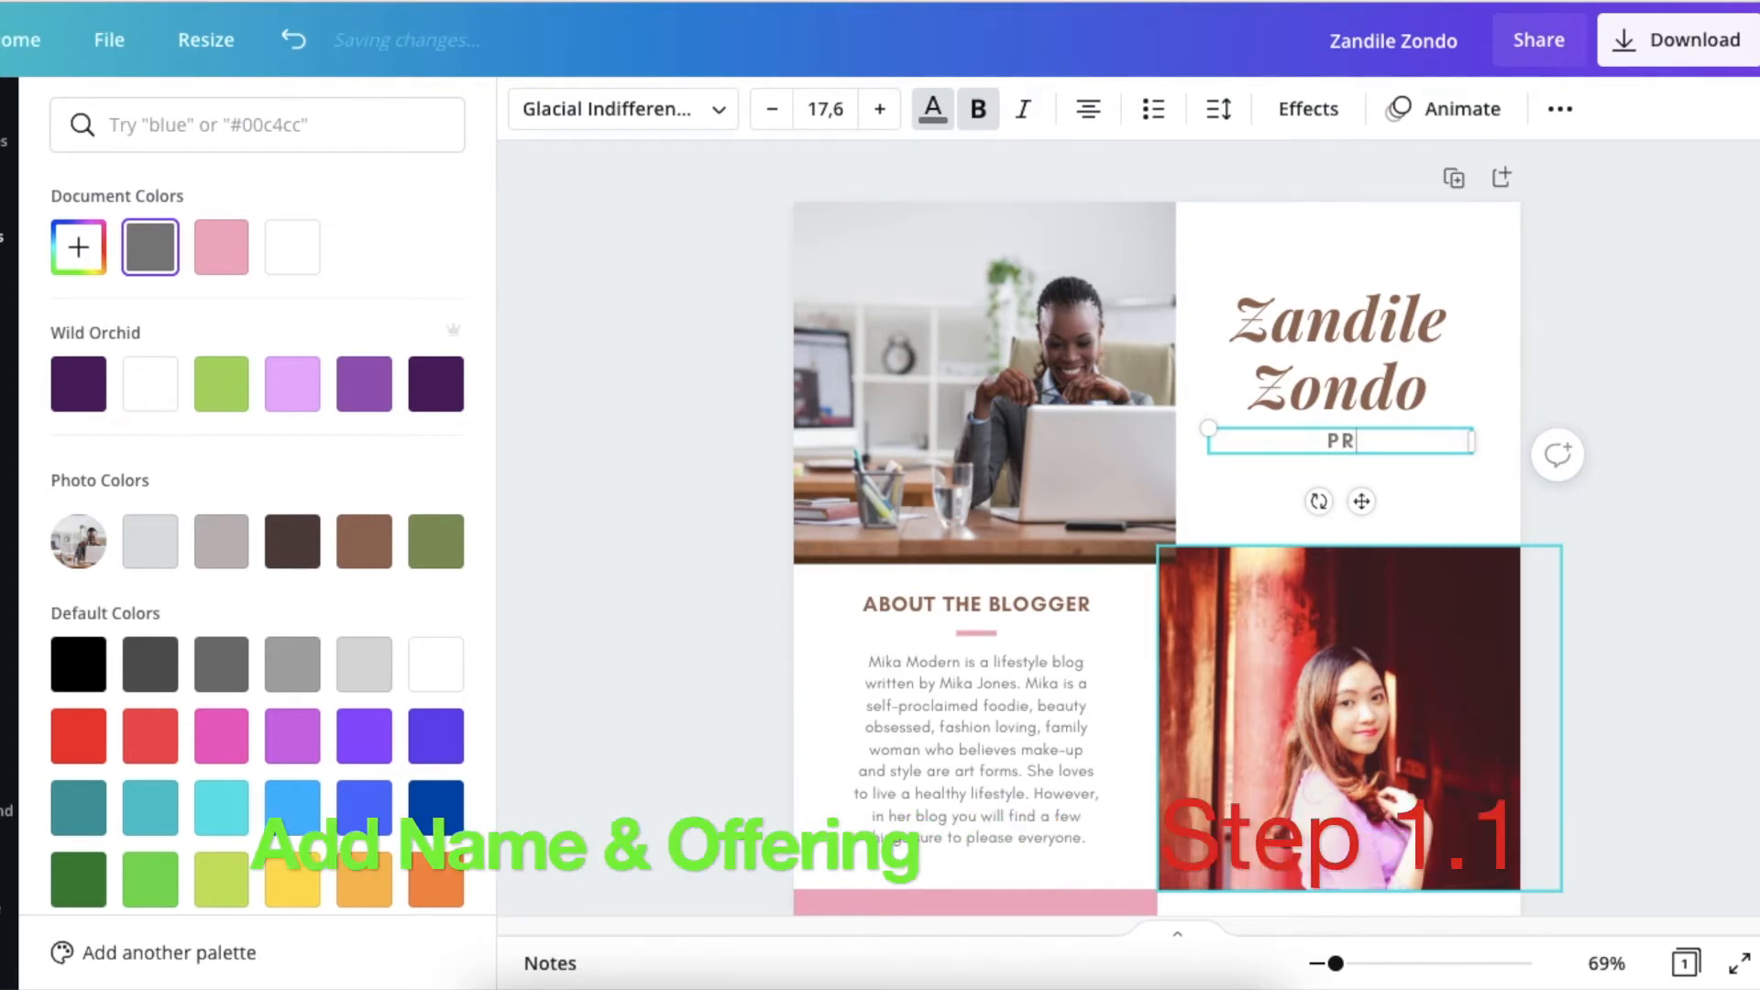
{"action": "type", "text": "OMOTER"}
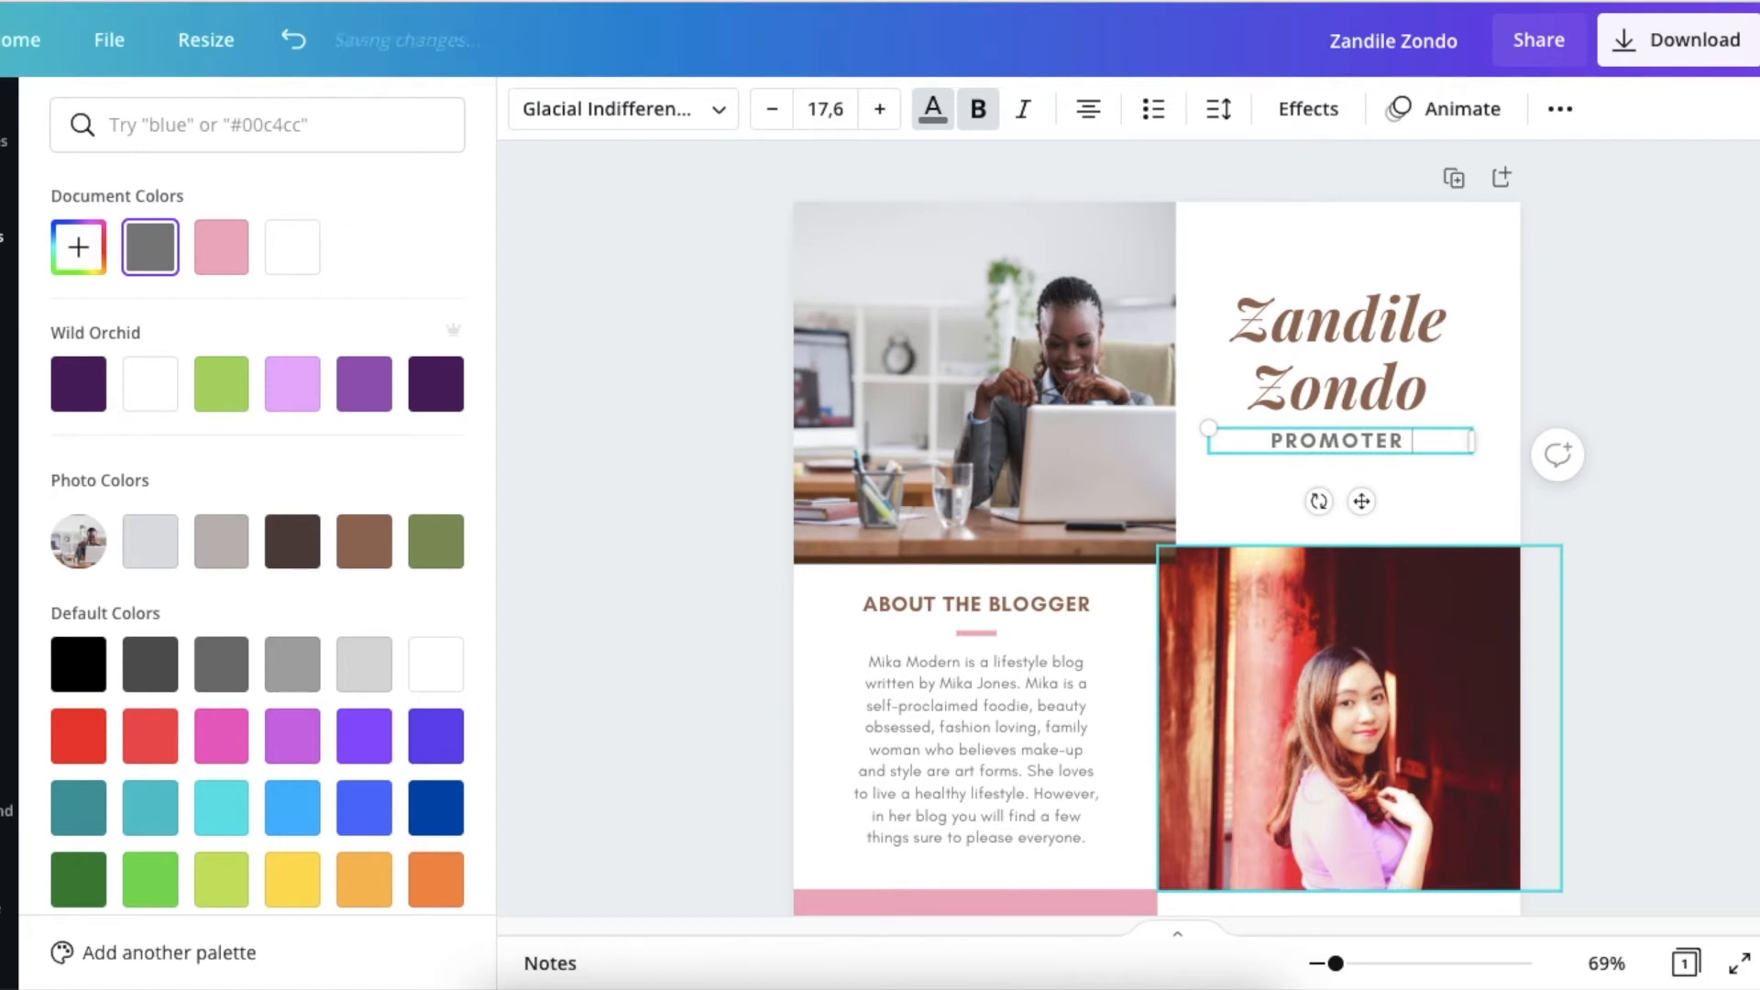
{"action": "type", "text": " | CONTENT"}
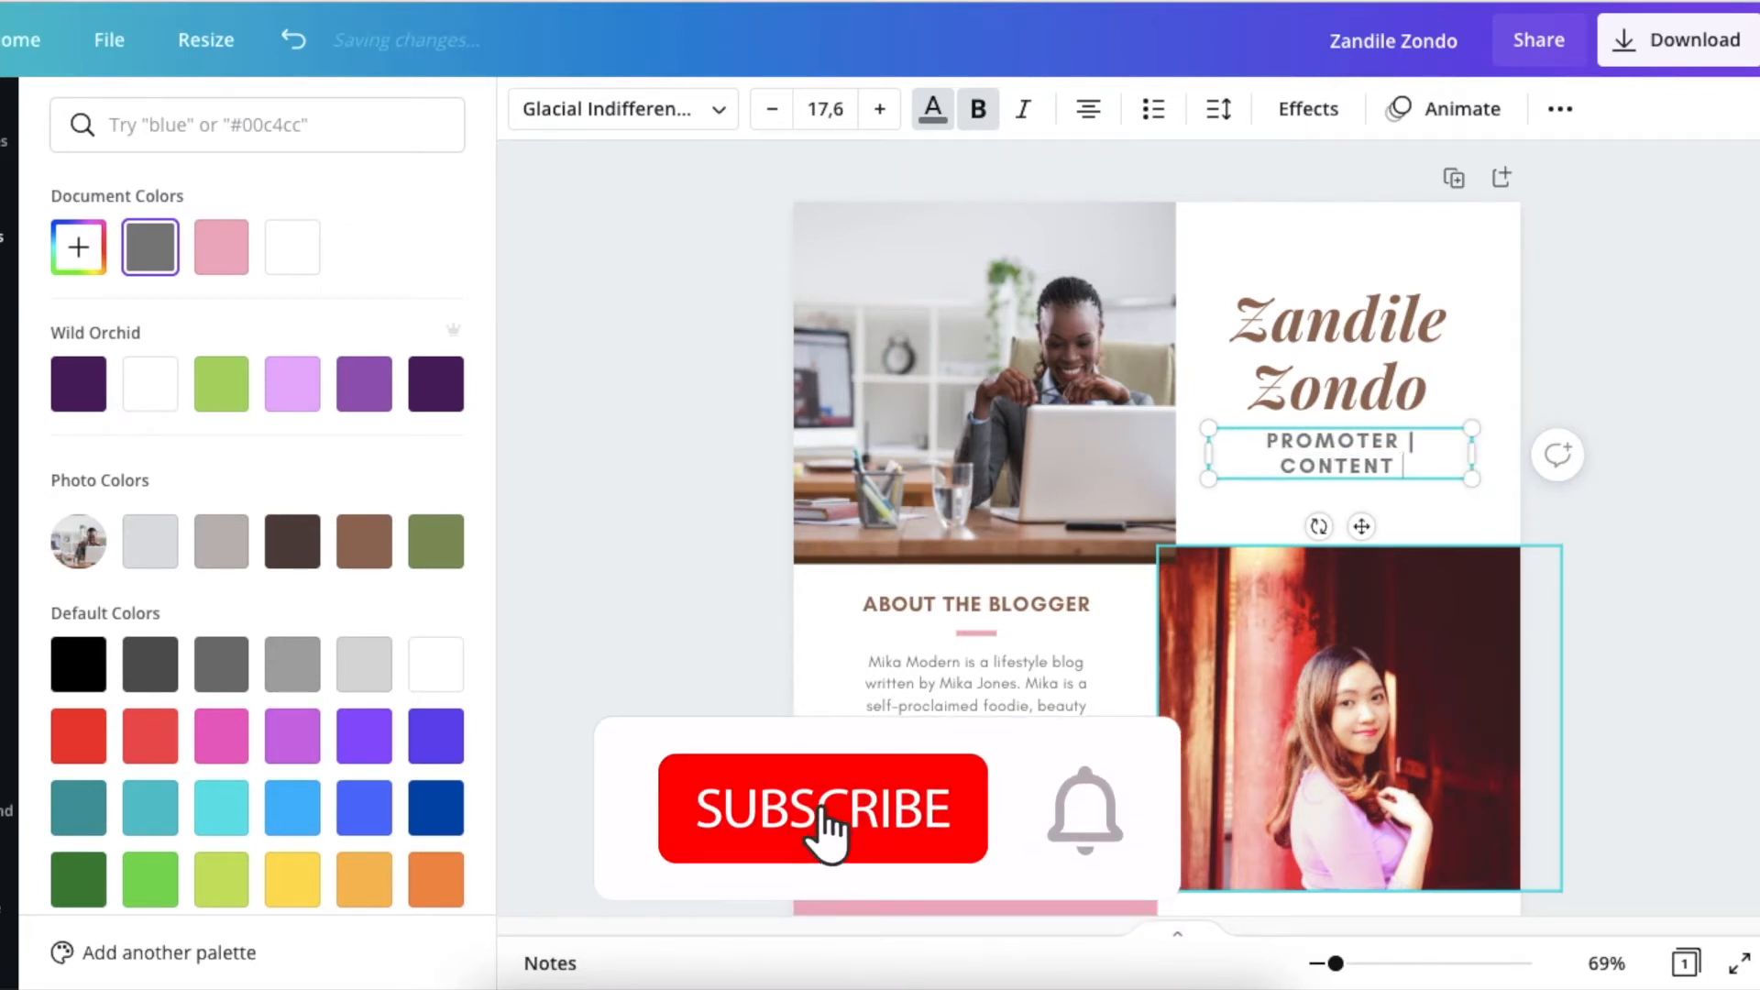
{"action": "type", "text": " CREATOR"}
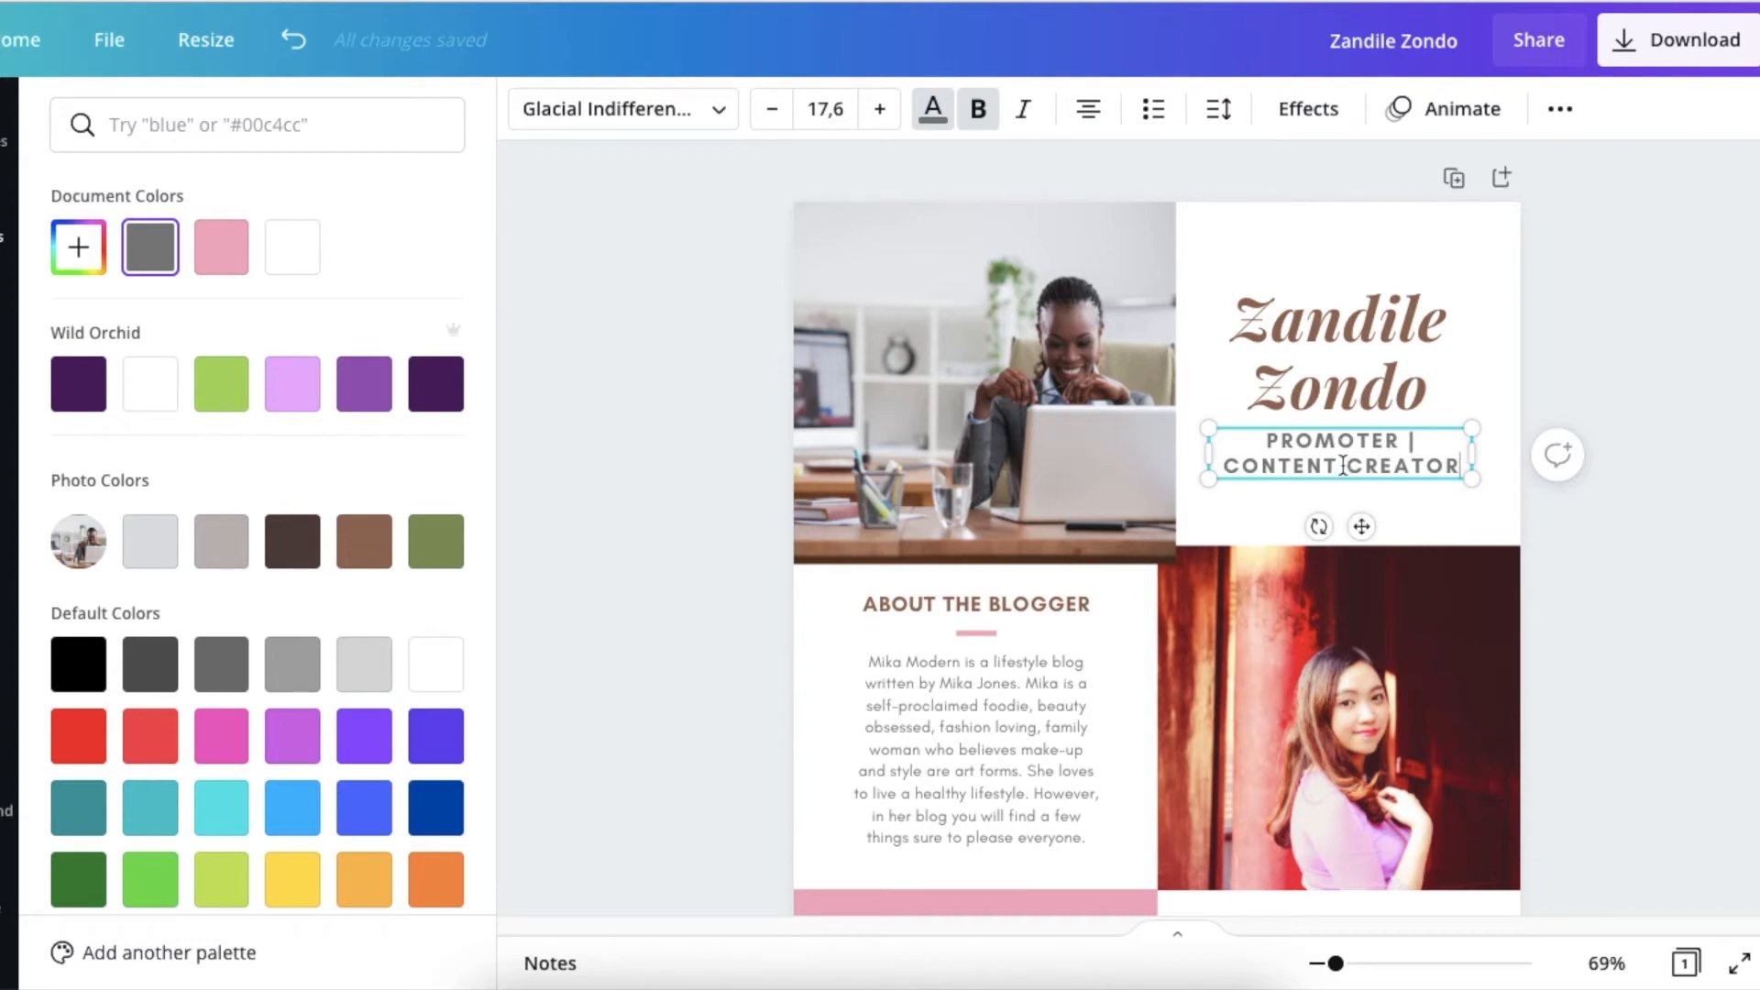
Replace the "ABOUT THE BLOGGER" heading below the office photo with "RESULTS | CAMPAIGN".
{"action": "left_click", "coordinate": [1298, 493]}
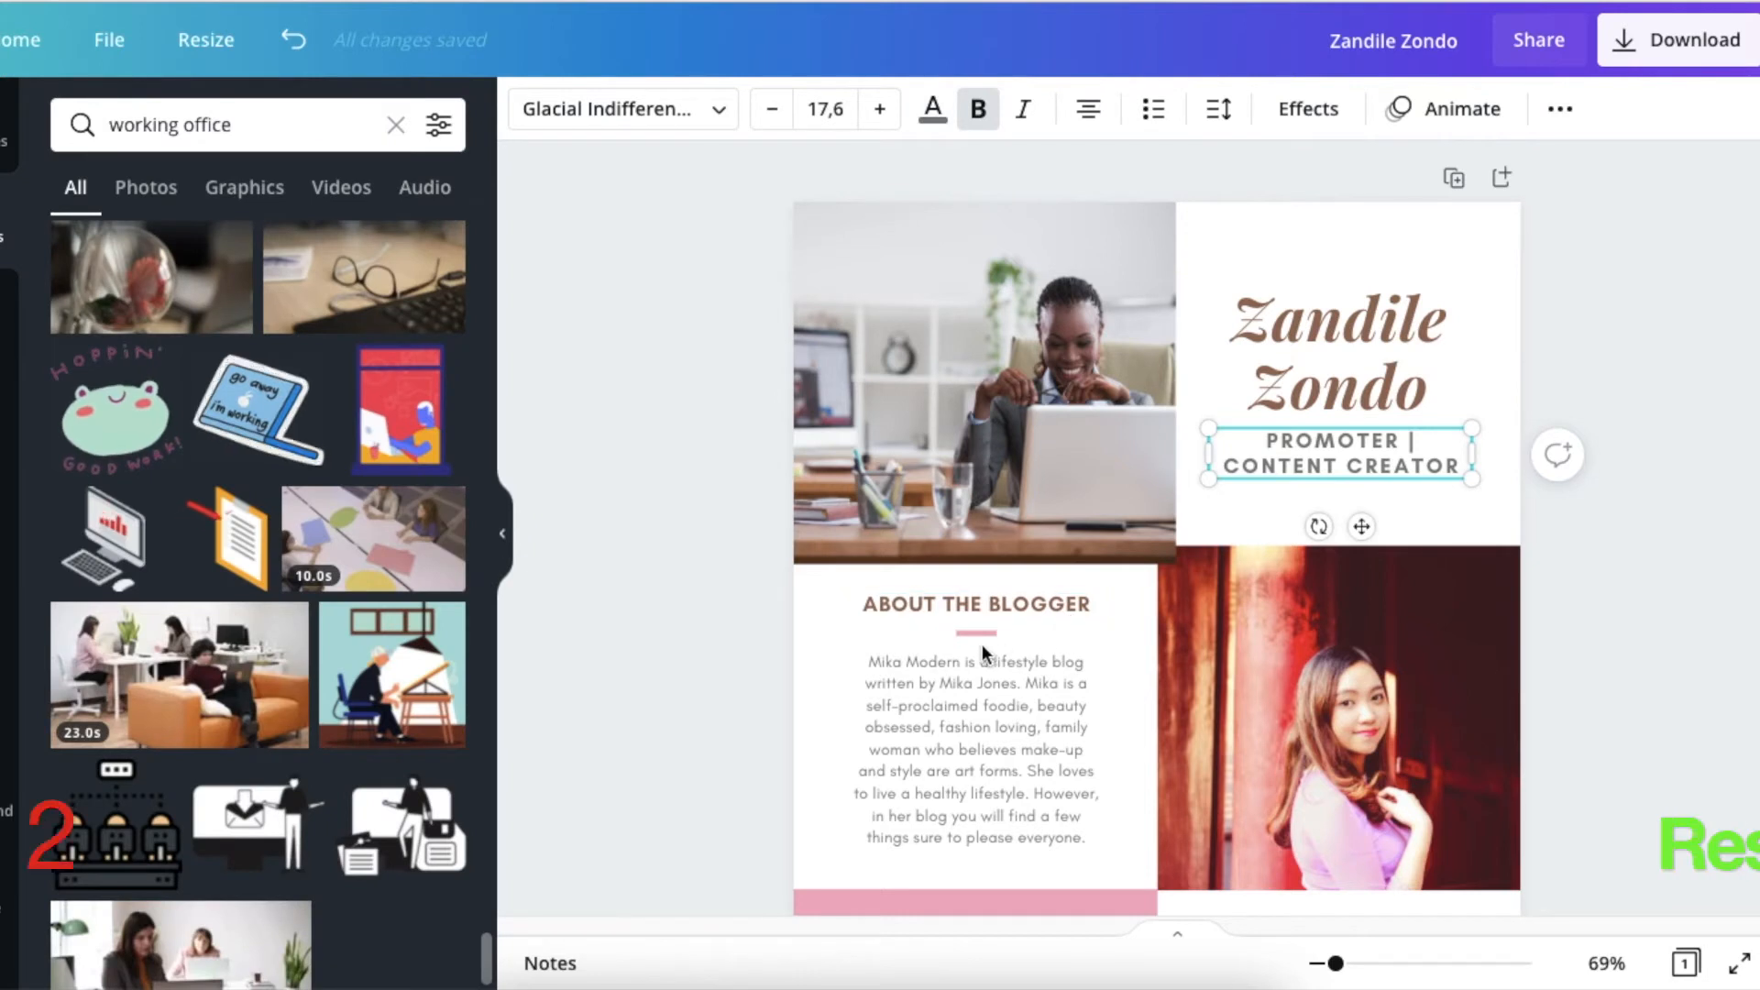
{"action": "scroll", "coordinate": [922, 669], "scroll_direction": "down", "scroll_amount": 2}
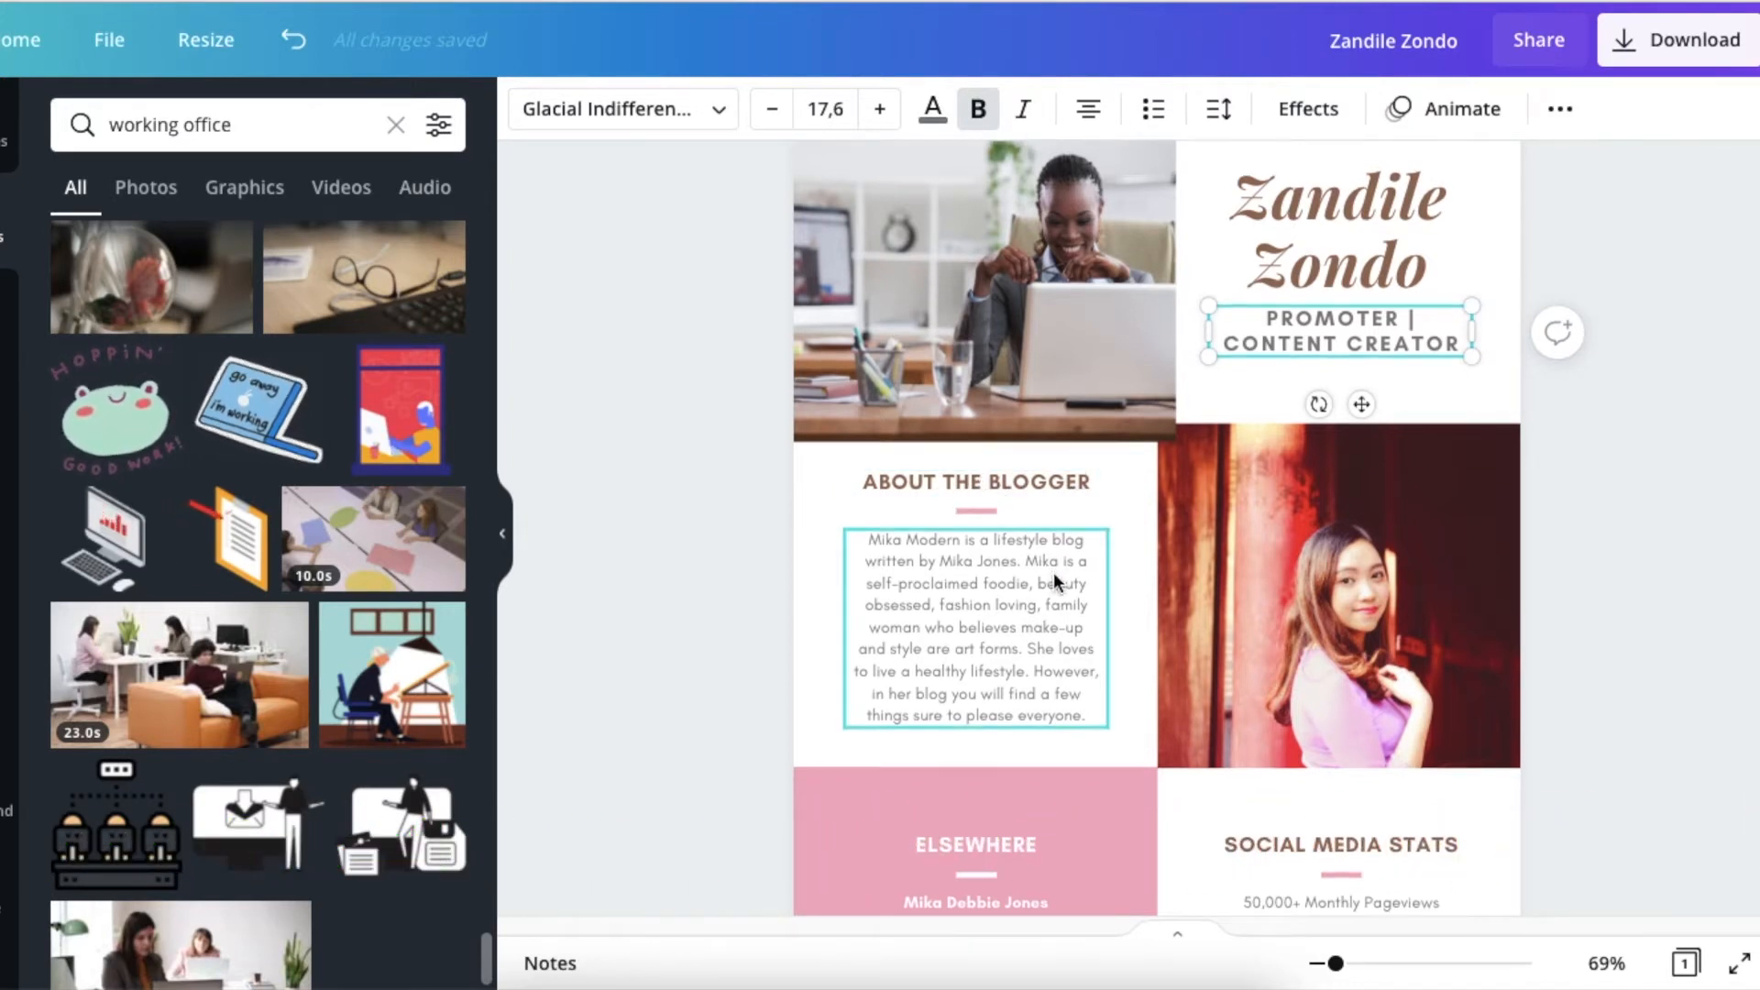
{"action": "scroll", "coordinate": [988, 366], "scroll_direction": "up", "scroll_amount": 2}
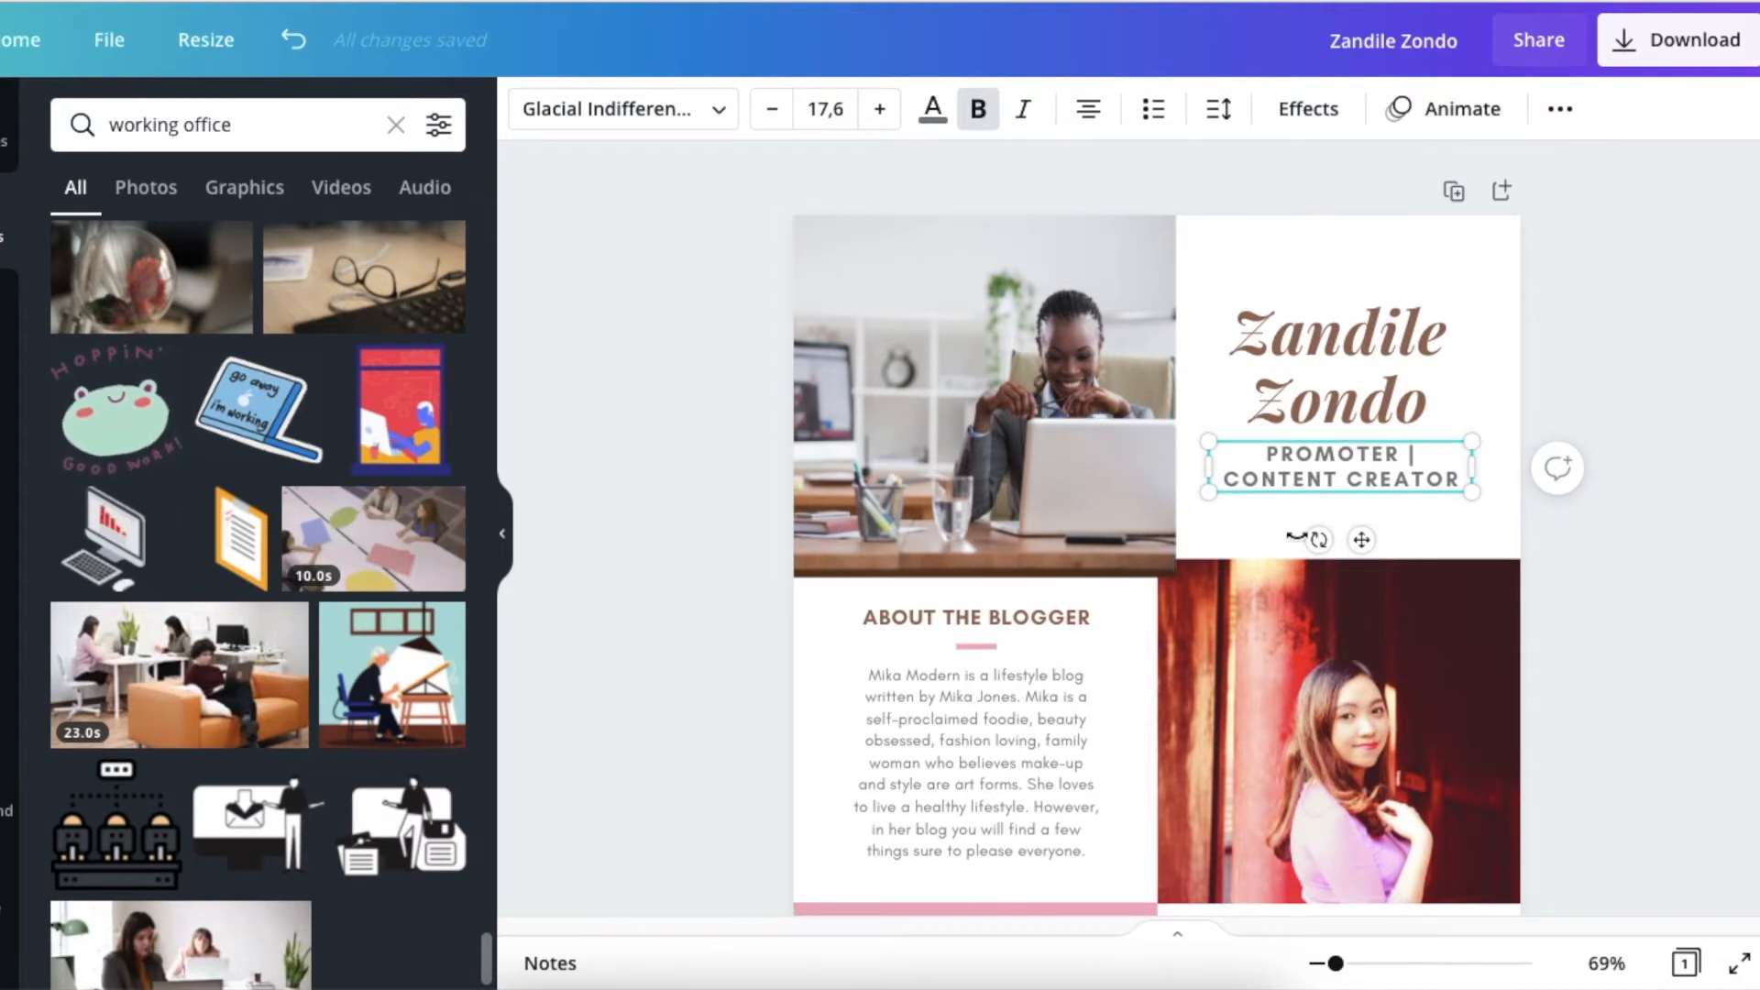
{"action": "scroll", "coordinate": [1146, 612], "scroll_direction": "down", "scroll_amount": 3}
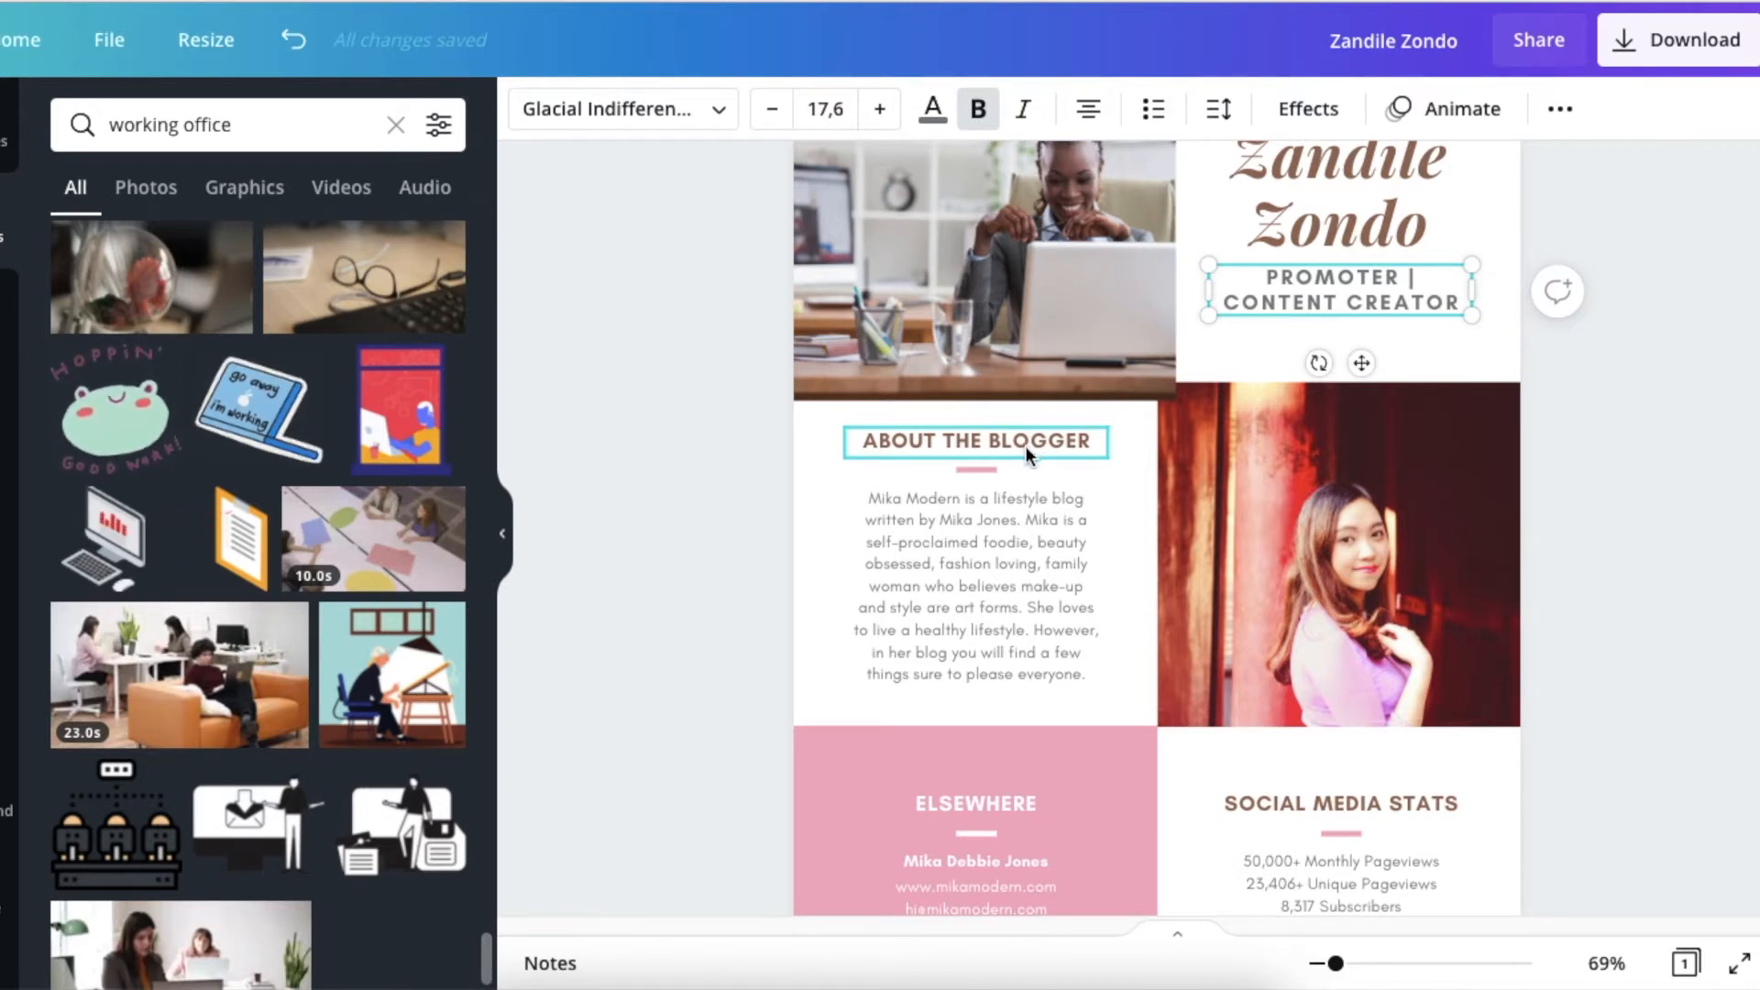
{"action": "double_click", "coordinate": [960, 444]}
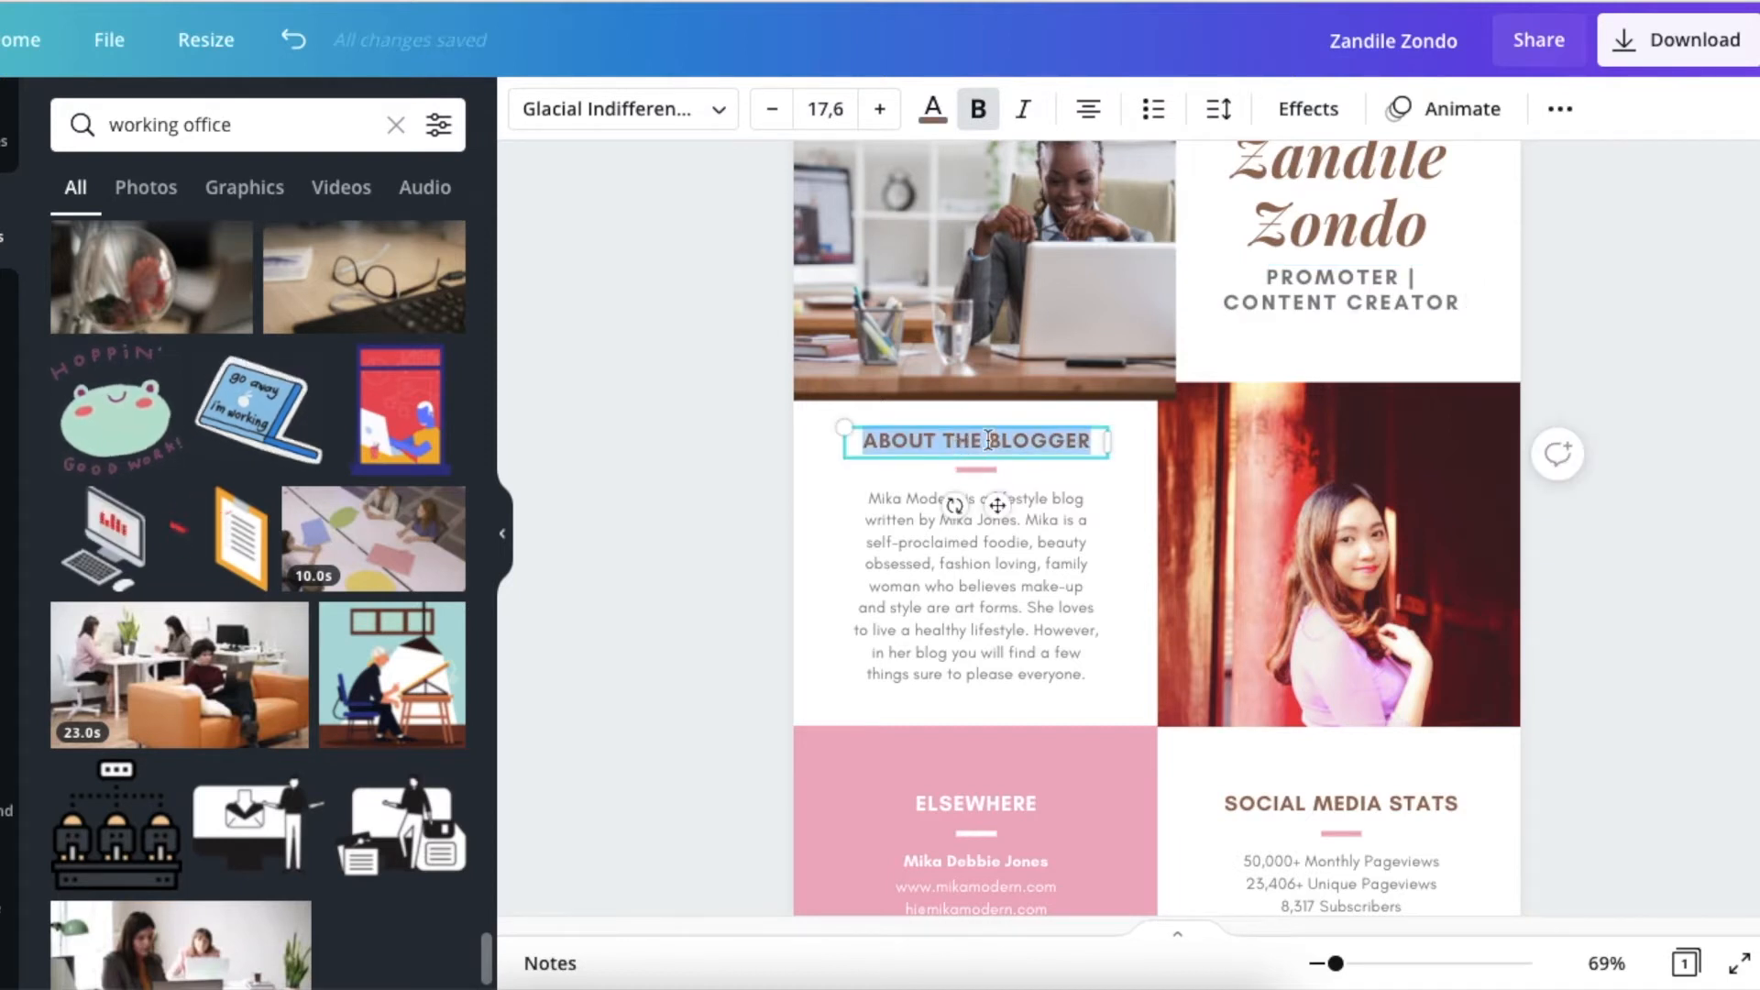
{"action": "type", "text": "RES"}
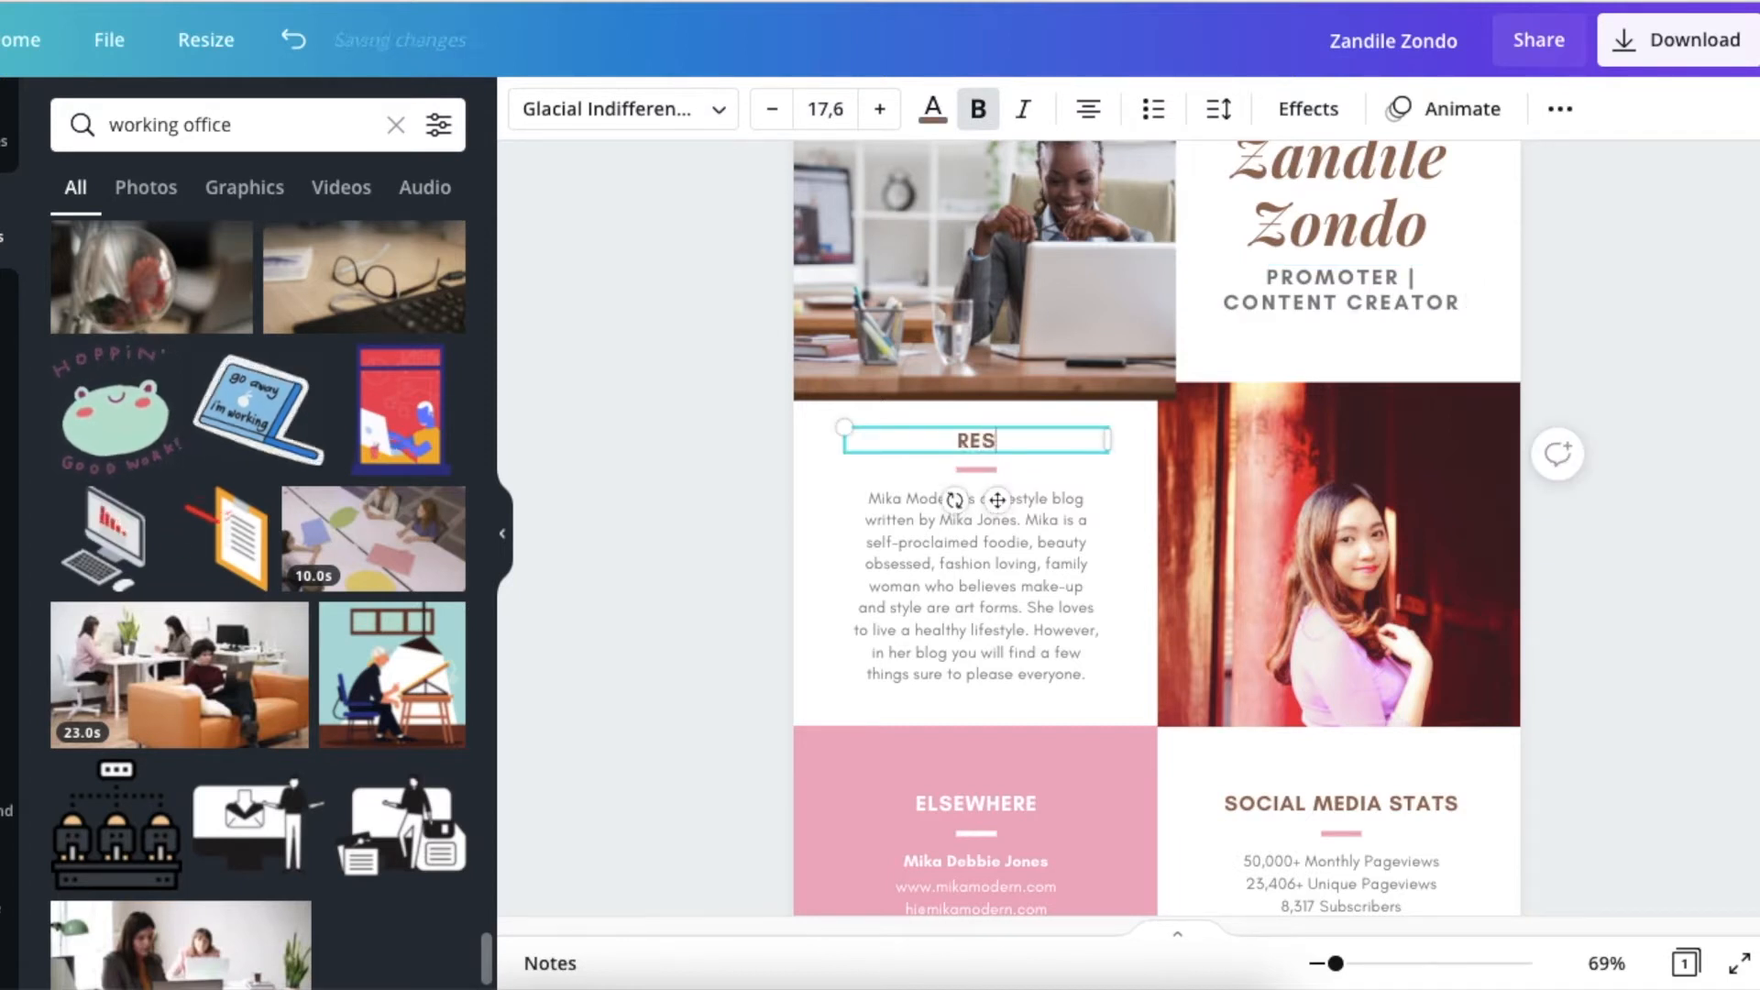
{"action": "type", "text": "ULTS"}
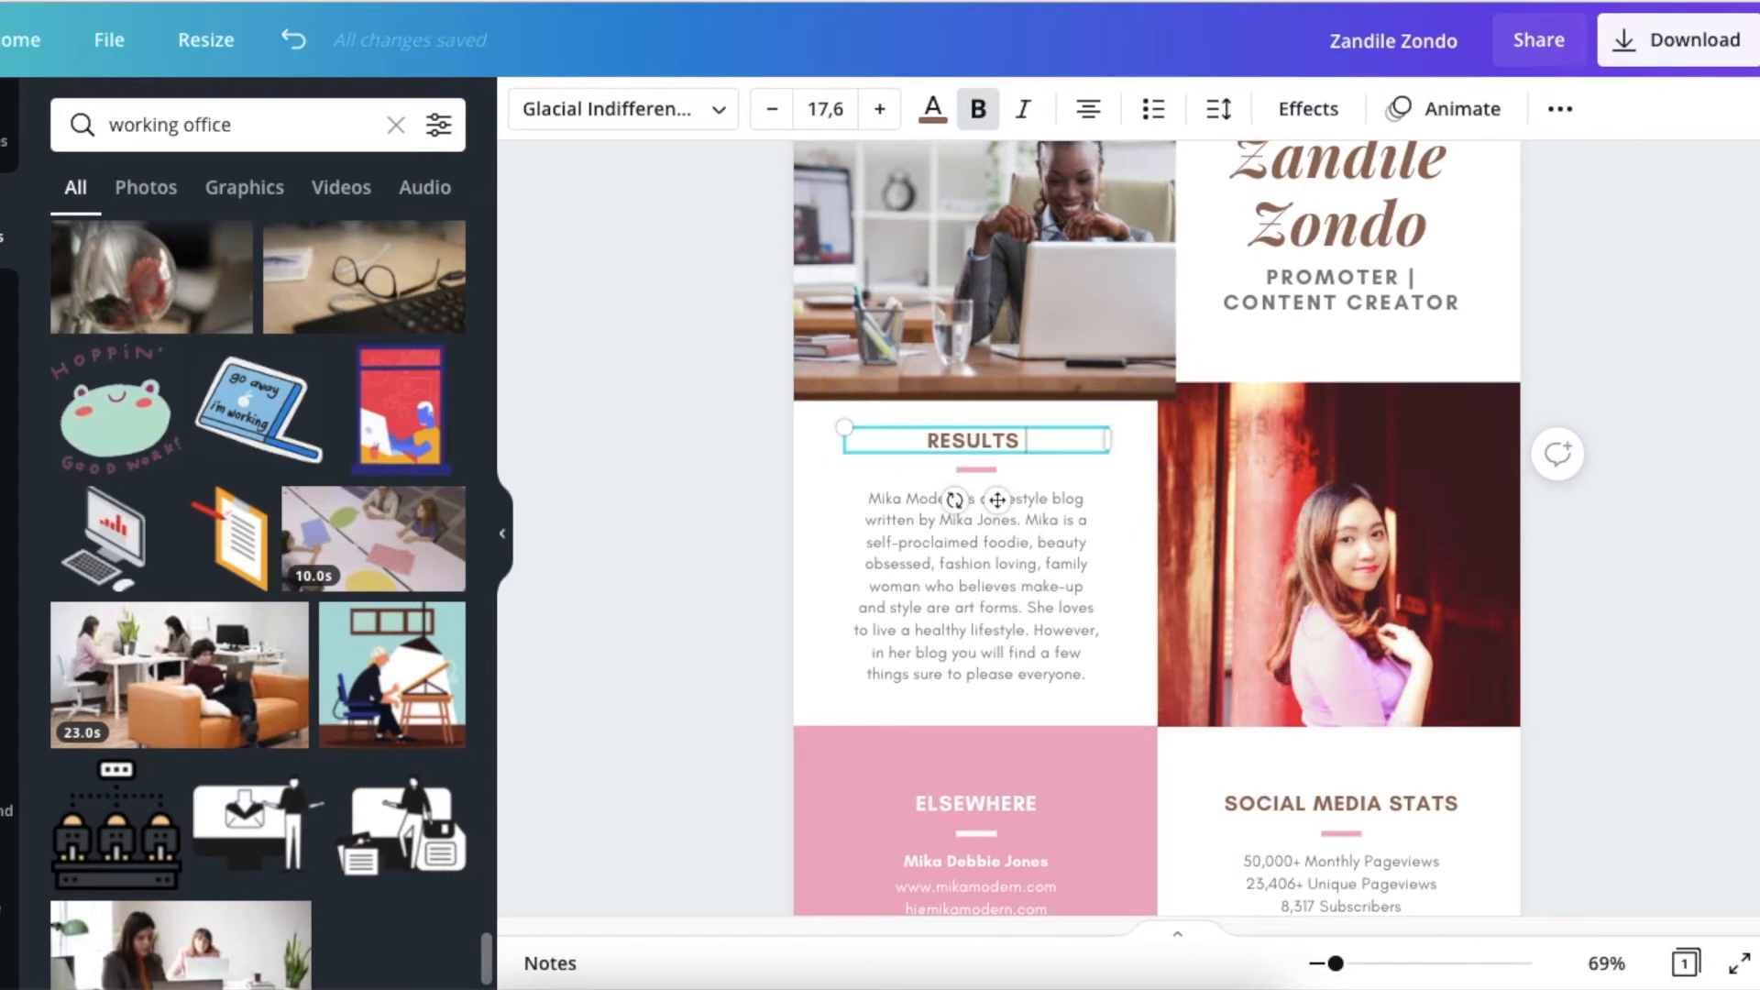
{"action": "type", "text": "|"}
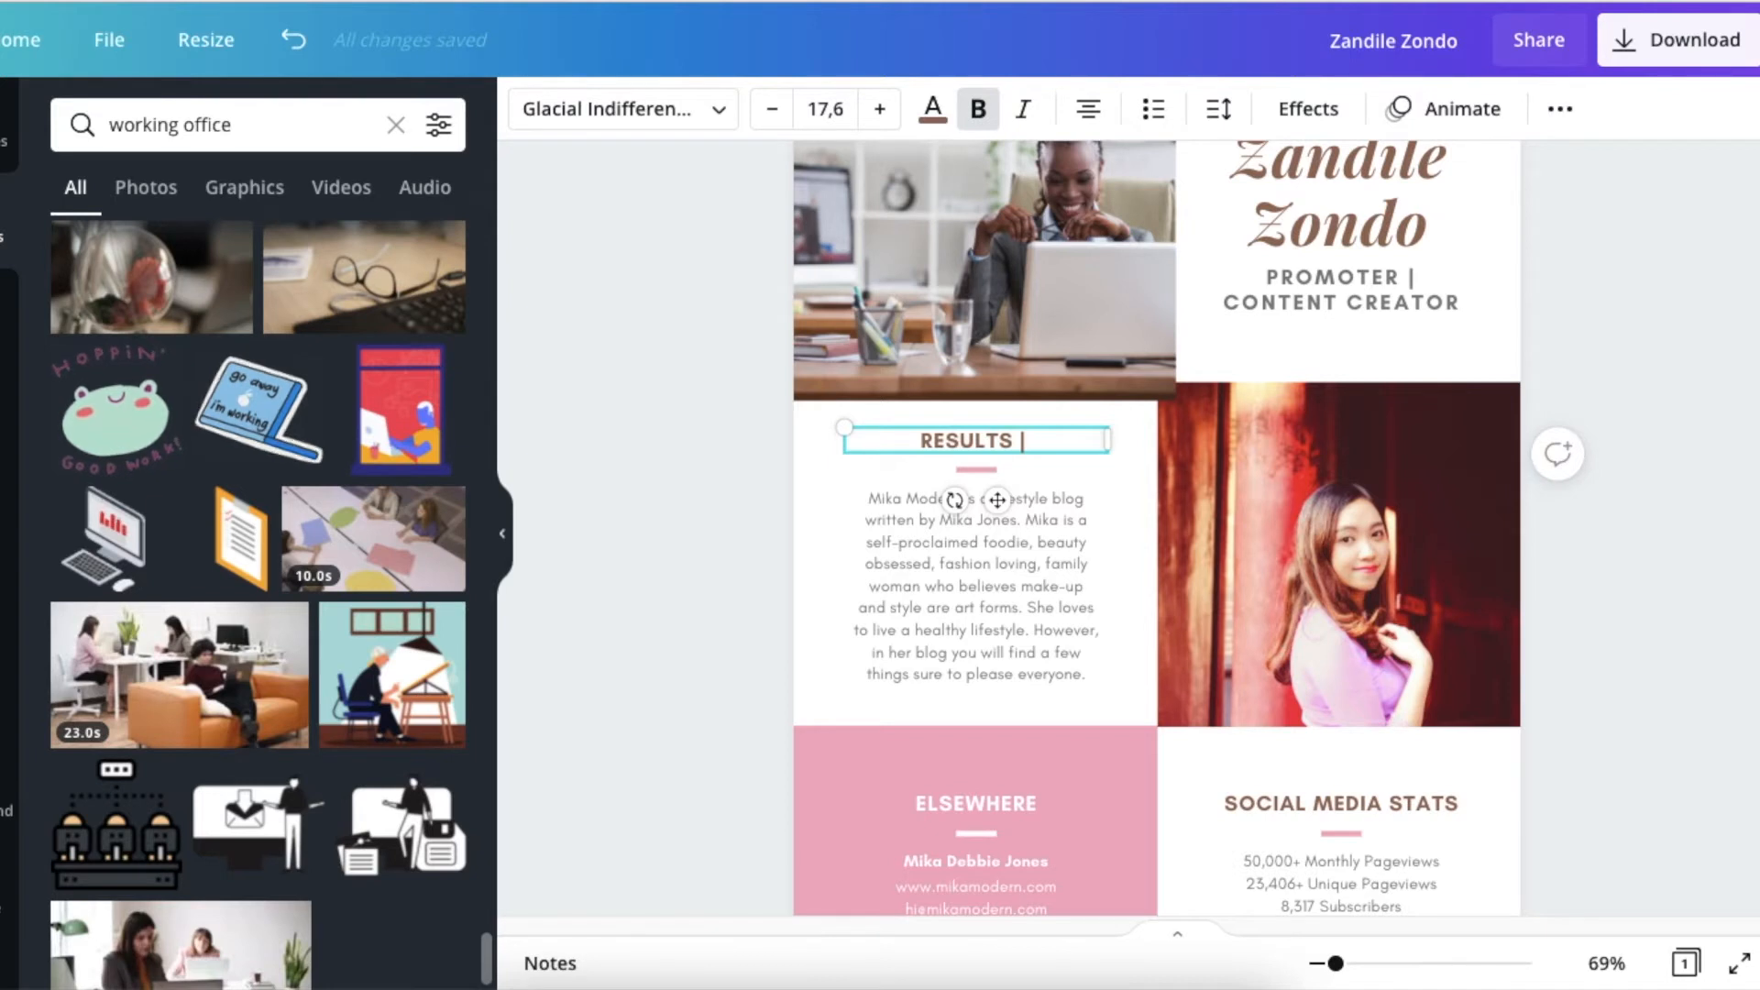
{"action": "type", "text": " CAMPAIGN"}
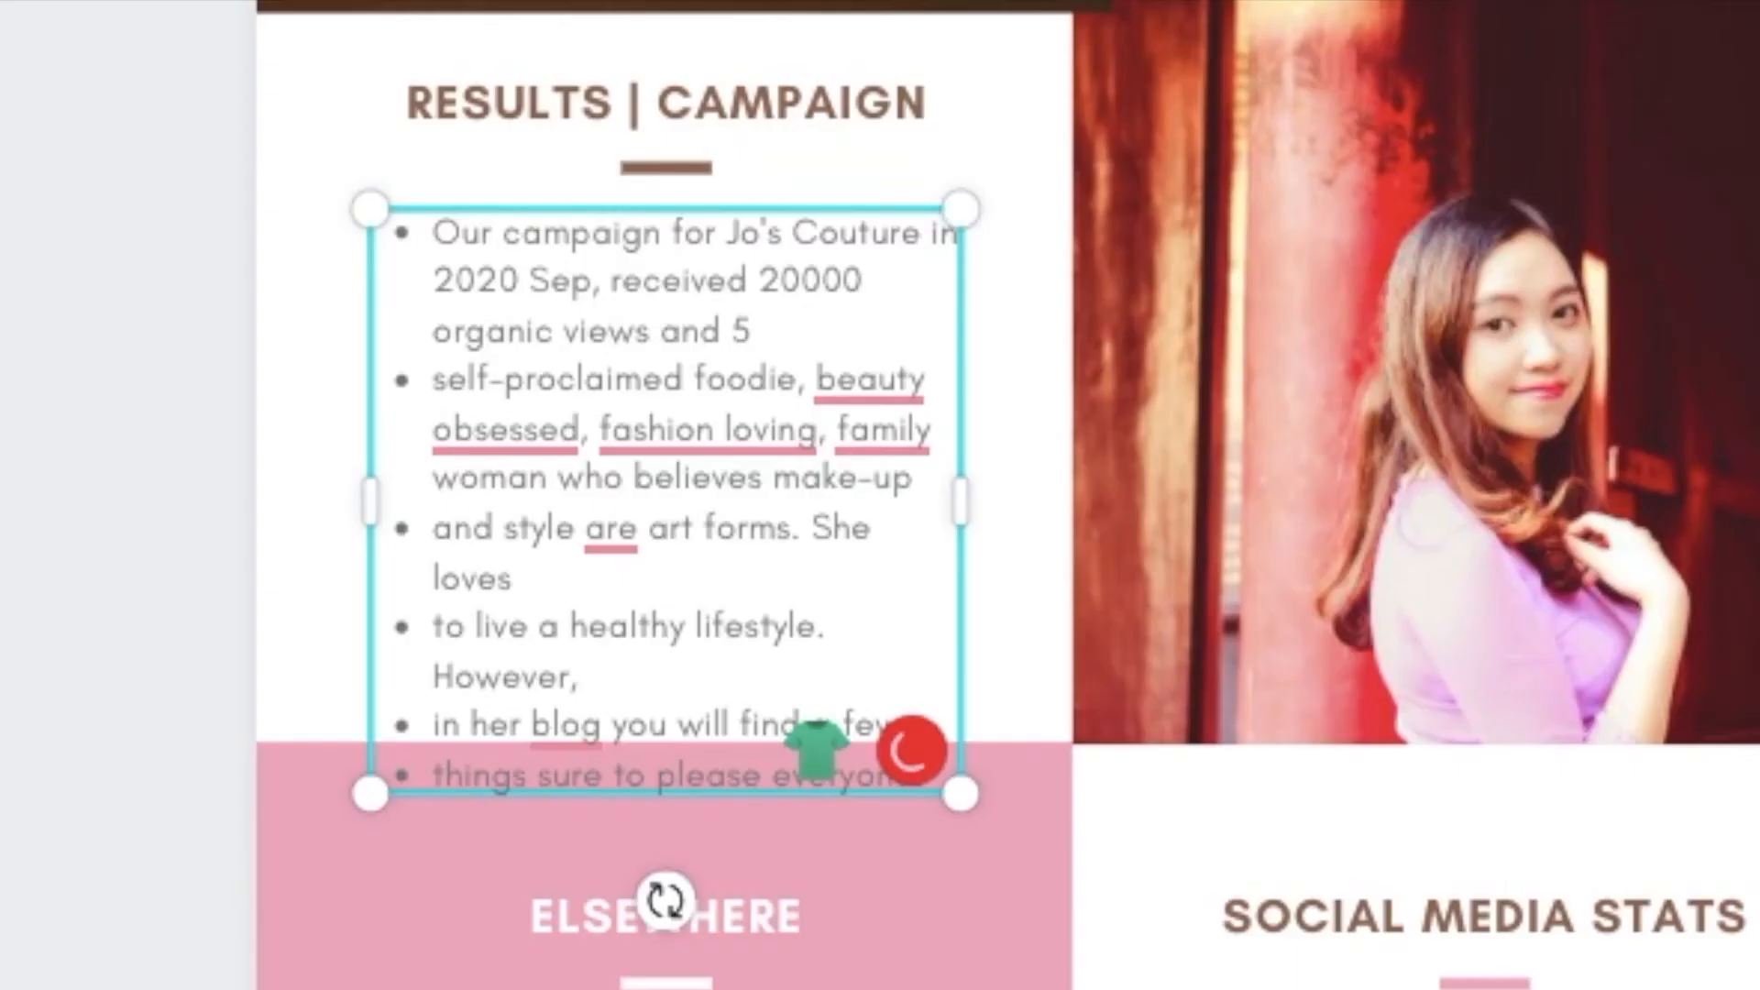
Complete the first campaign bullet with "sales" so it ends in "20000 organic views and 5 sales".
{"action": "type", "text": "sales"}
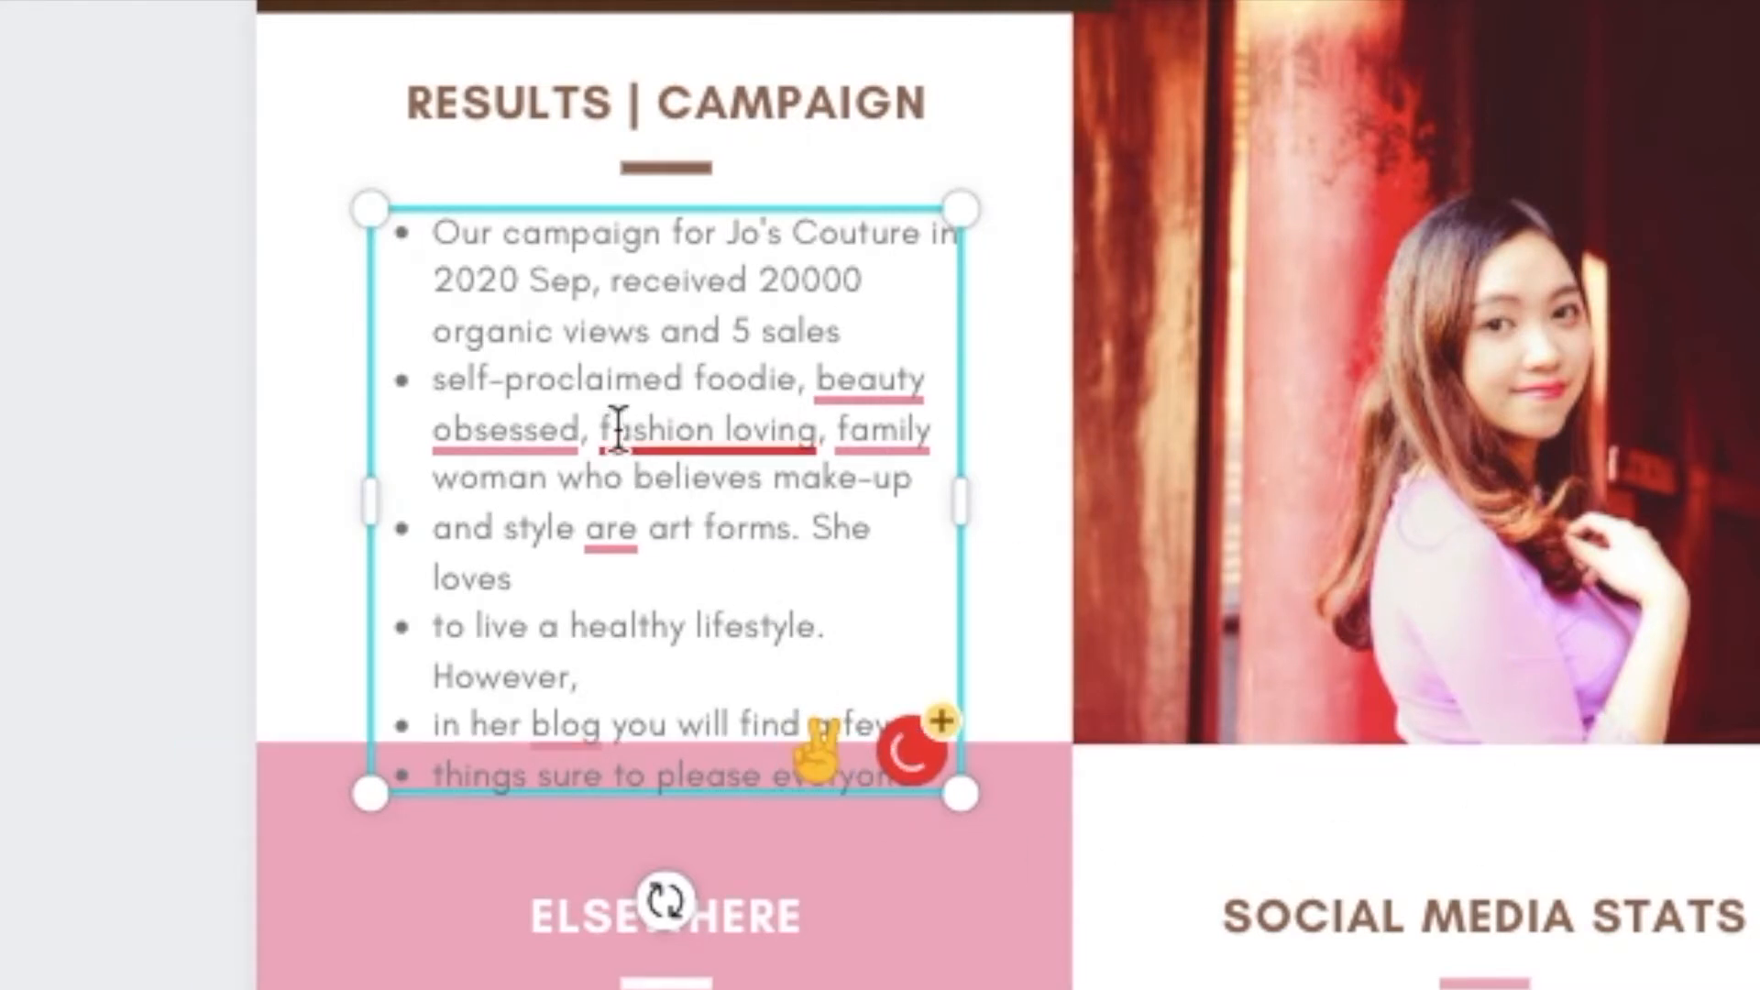
{"action": "mouse_move", "coordinate": [618, 429]}
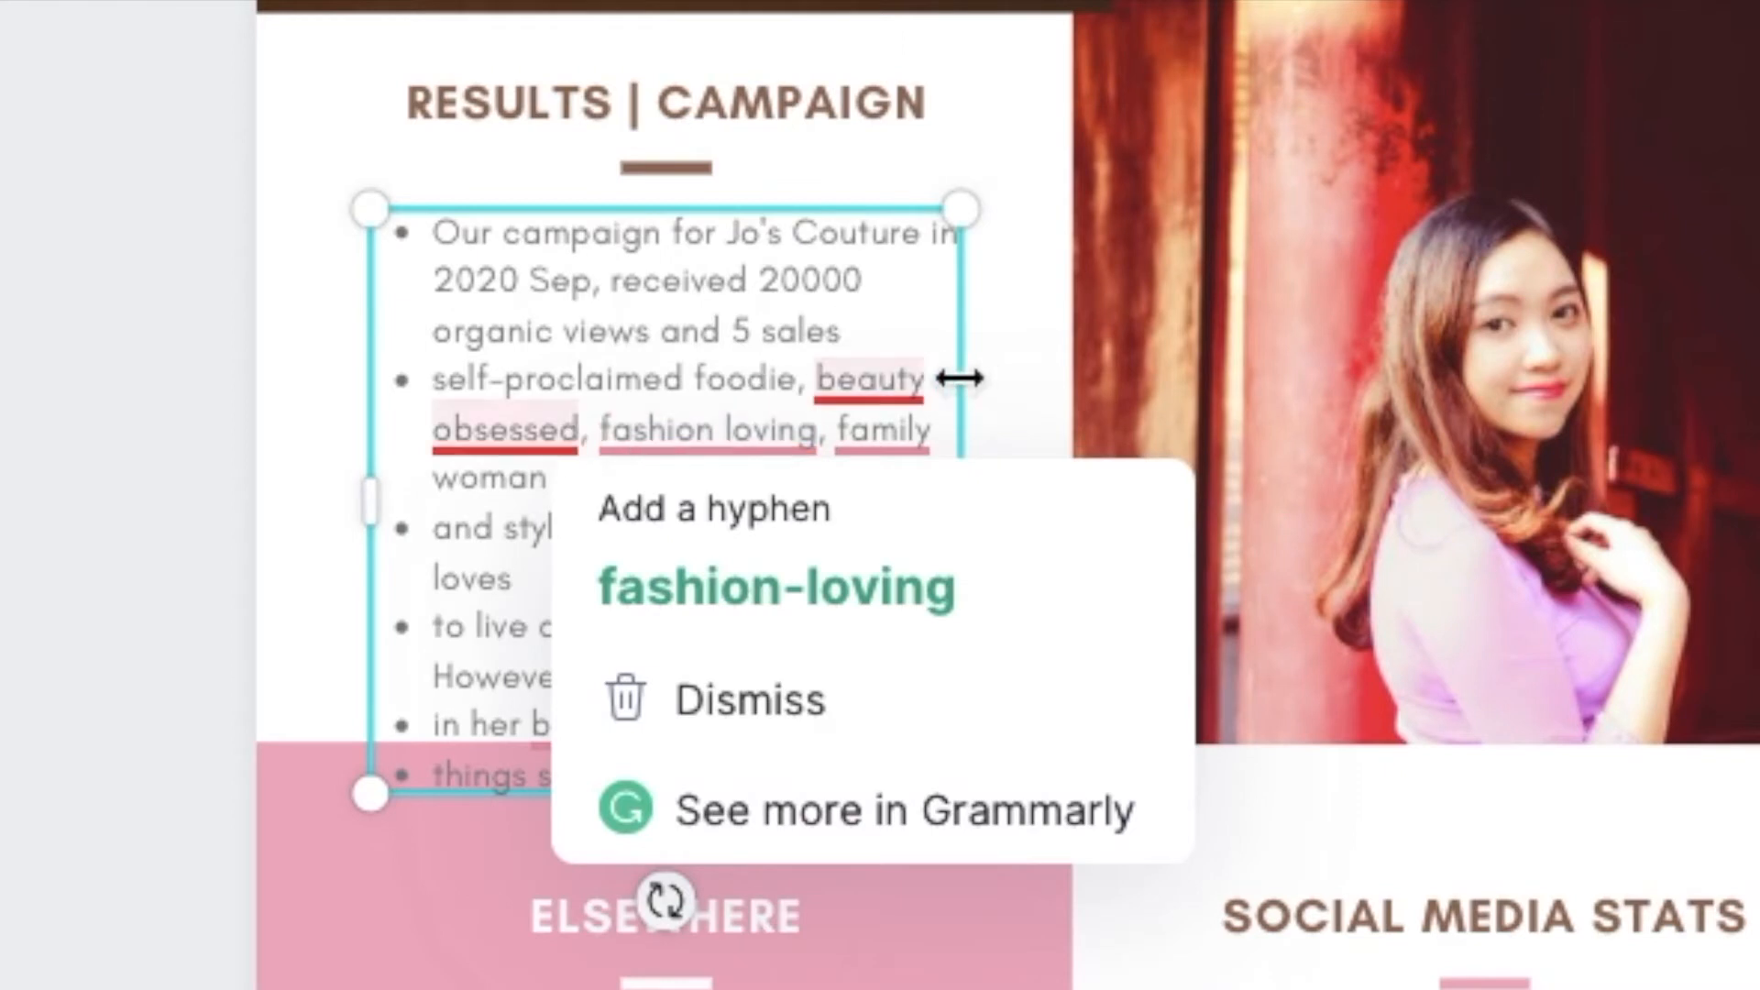
{"action": "left_click", "coordinate": [92, 330]}
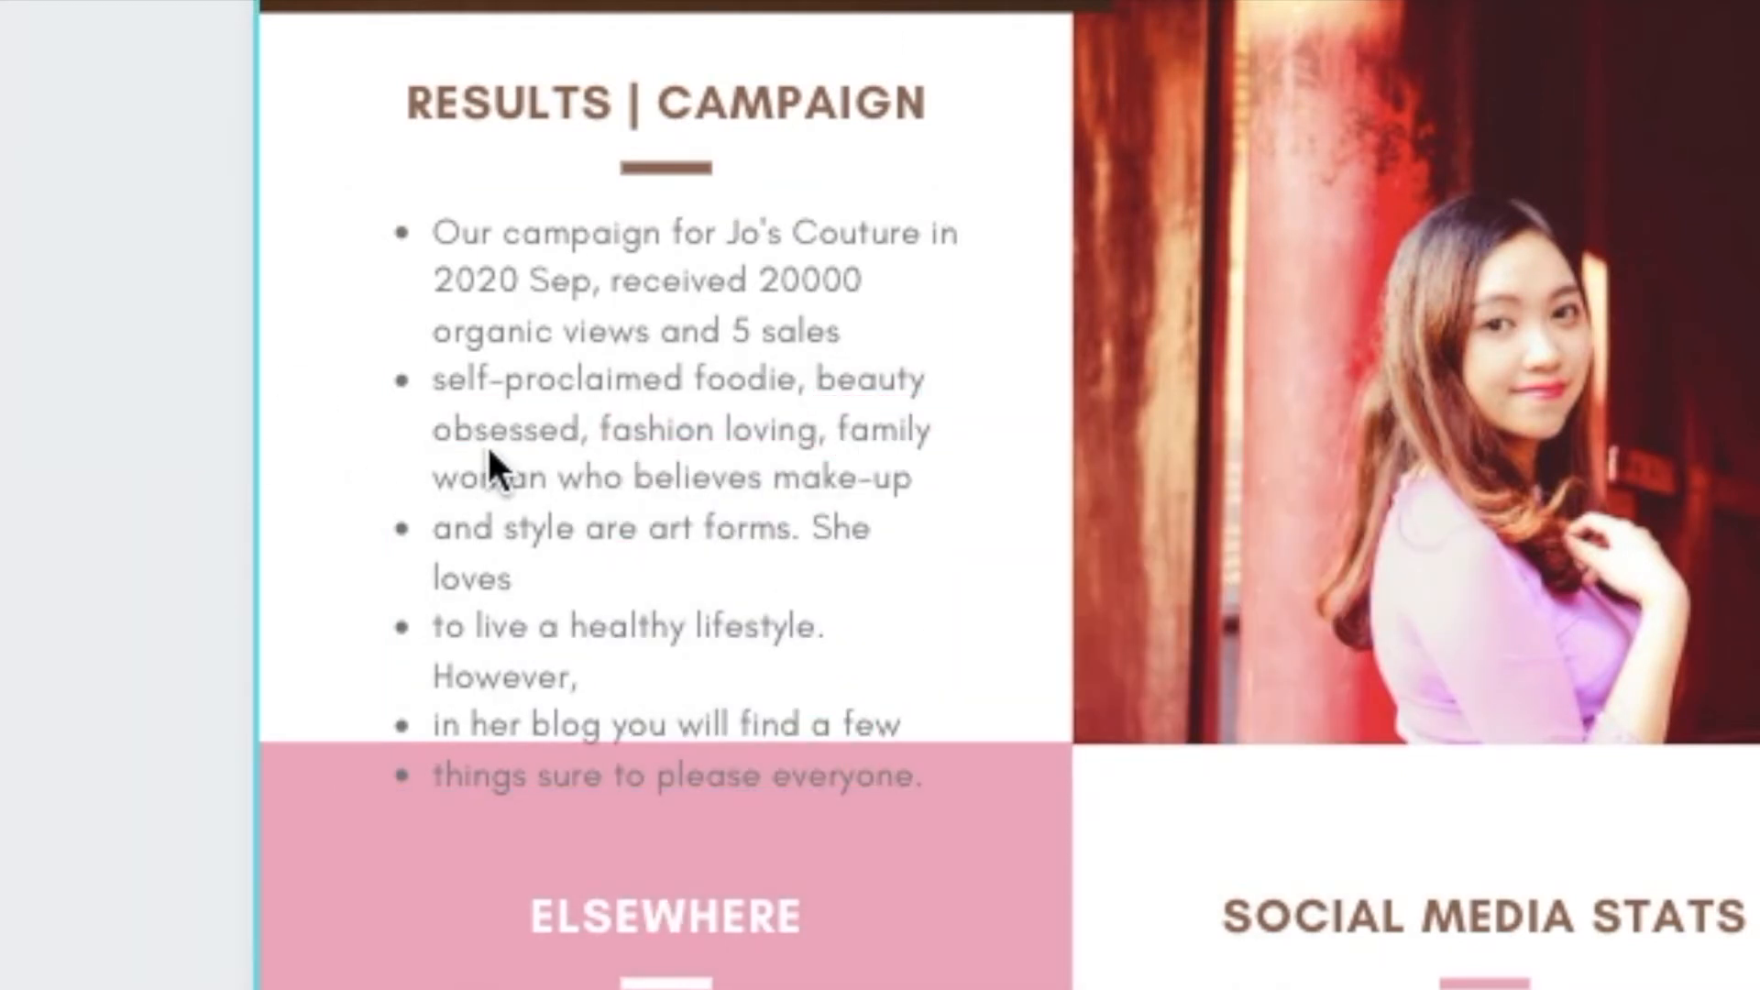
{"action": "left_click", "coordinate": [451, 418]}
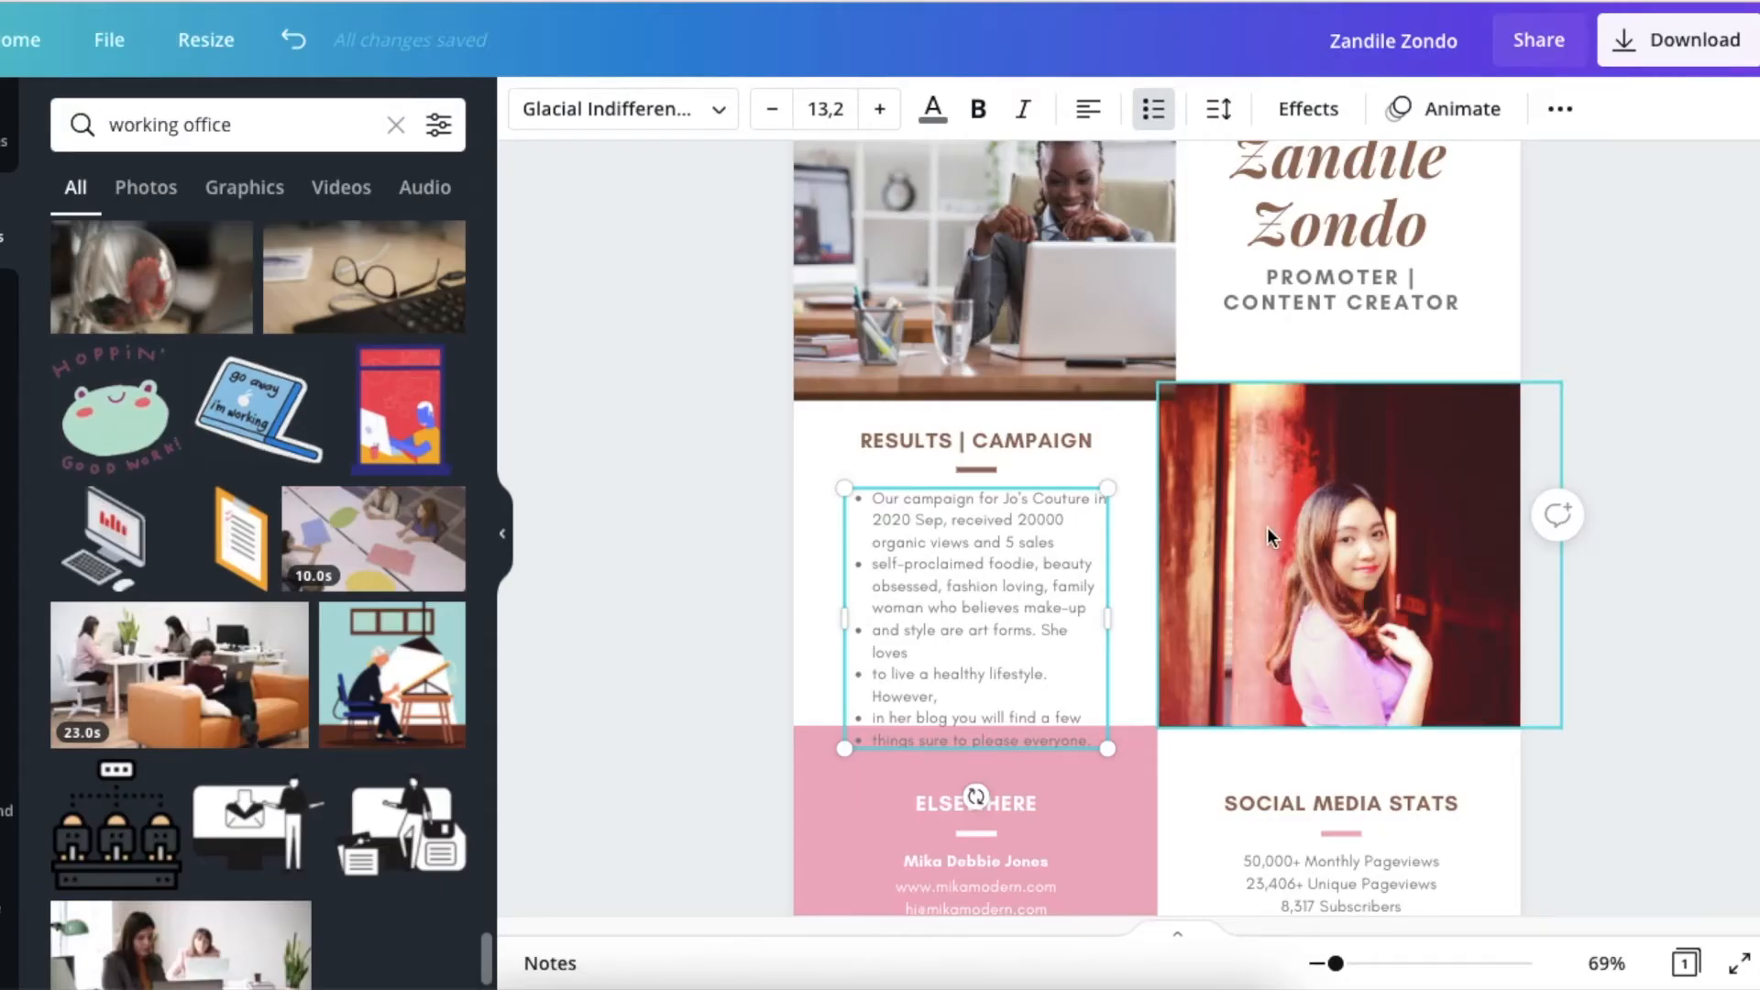
Delete the photo of the woman in the purple top along with its empty frame.
{"action": "left_click", "coordinate": [1291, 568]}
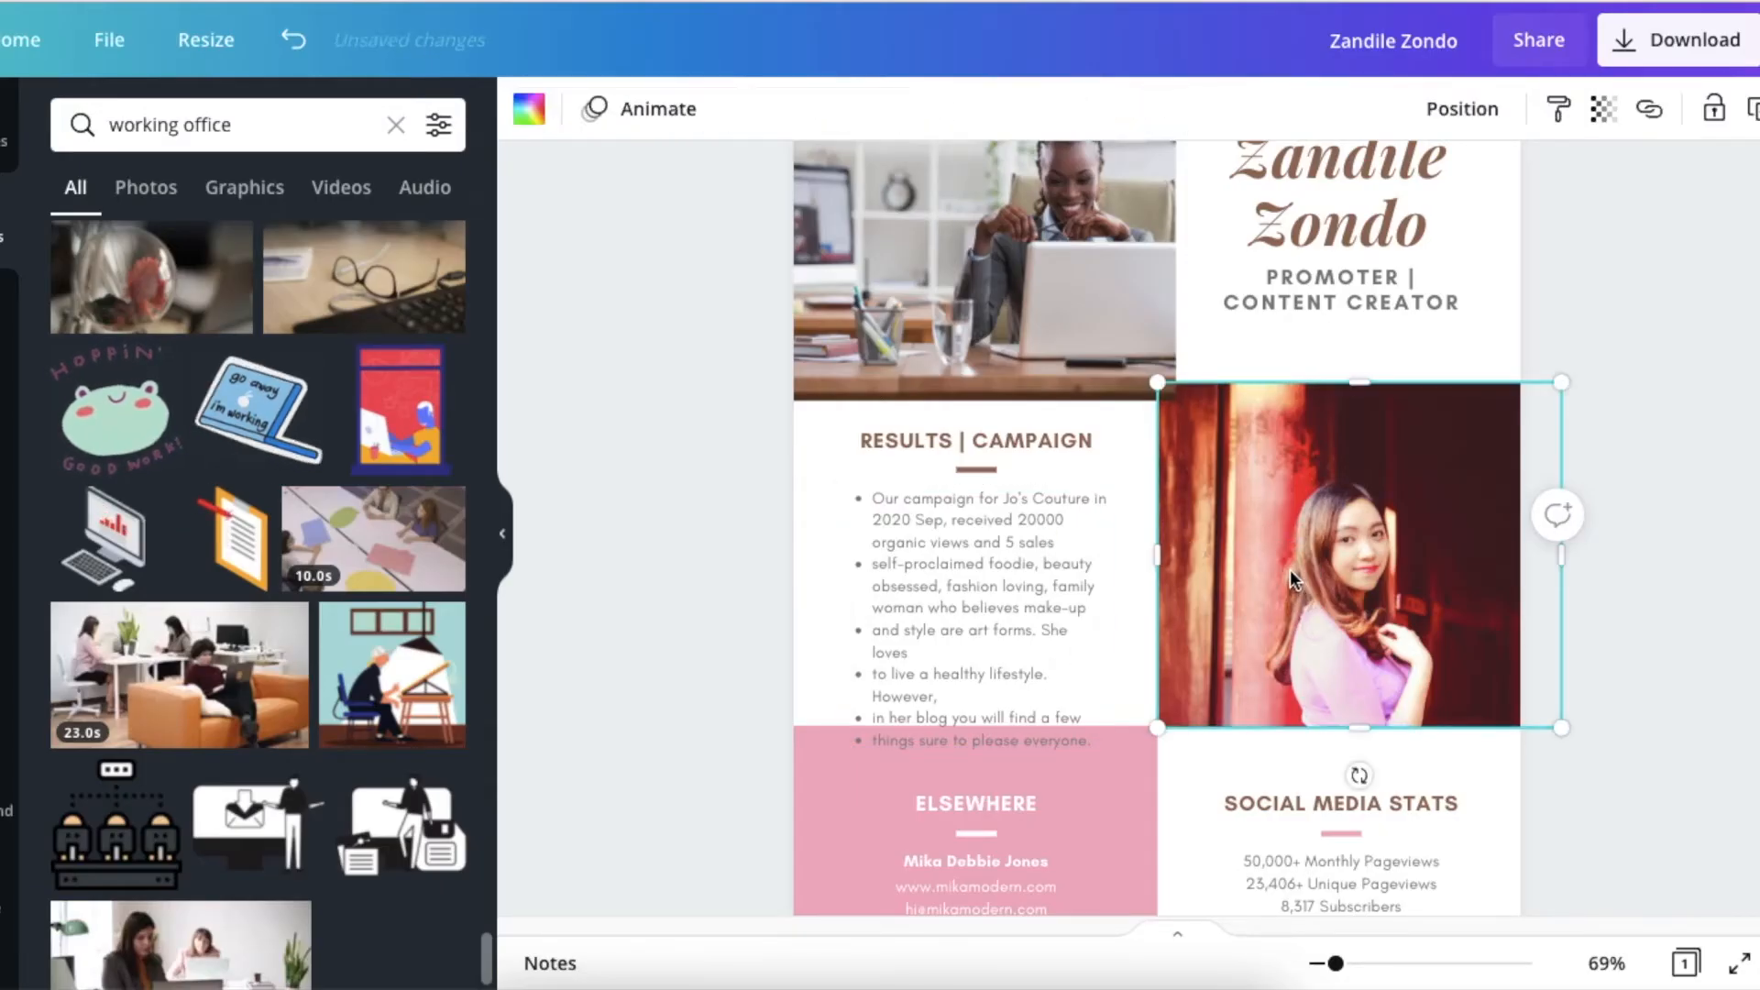
{"action": "key", "text": "Delete"}
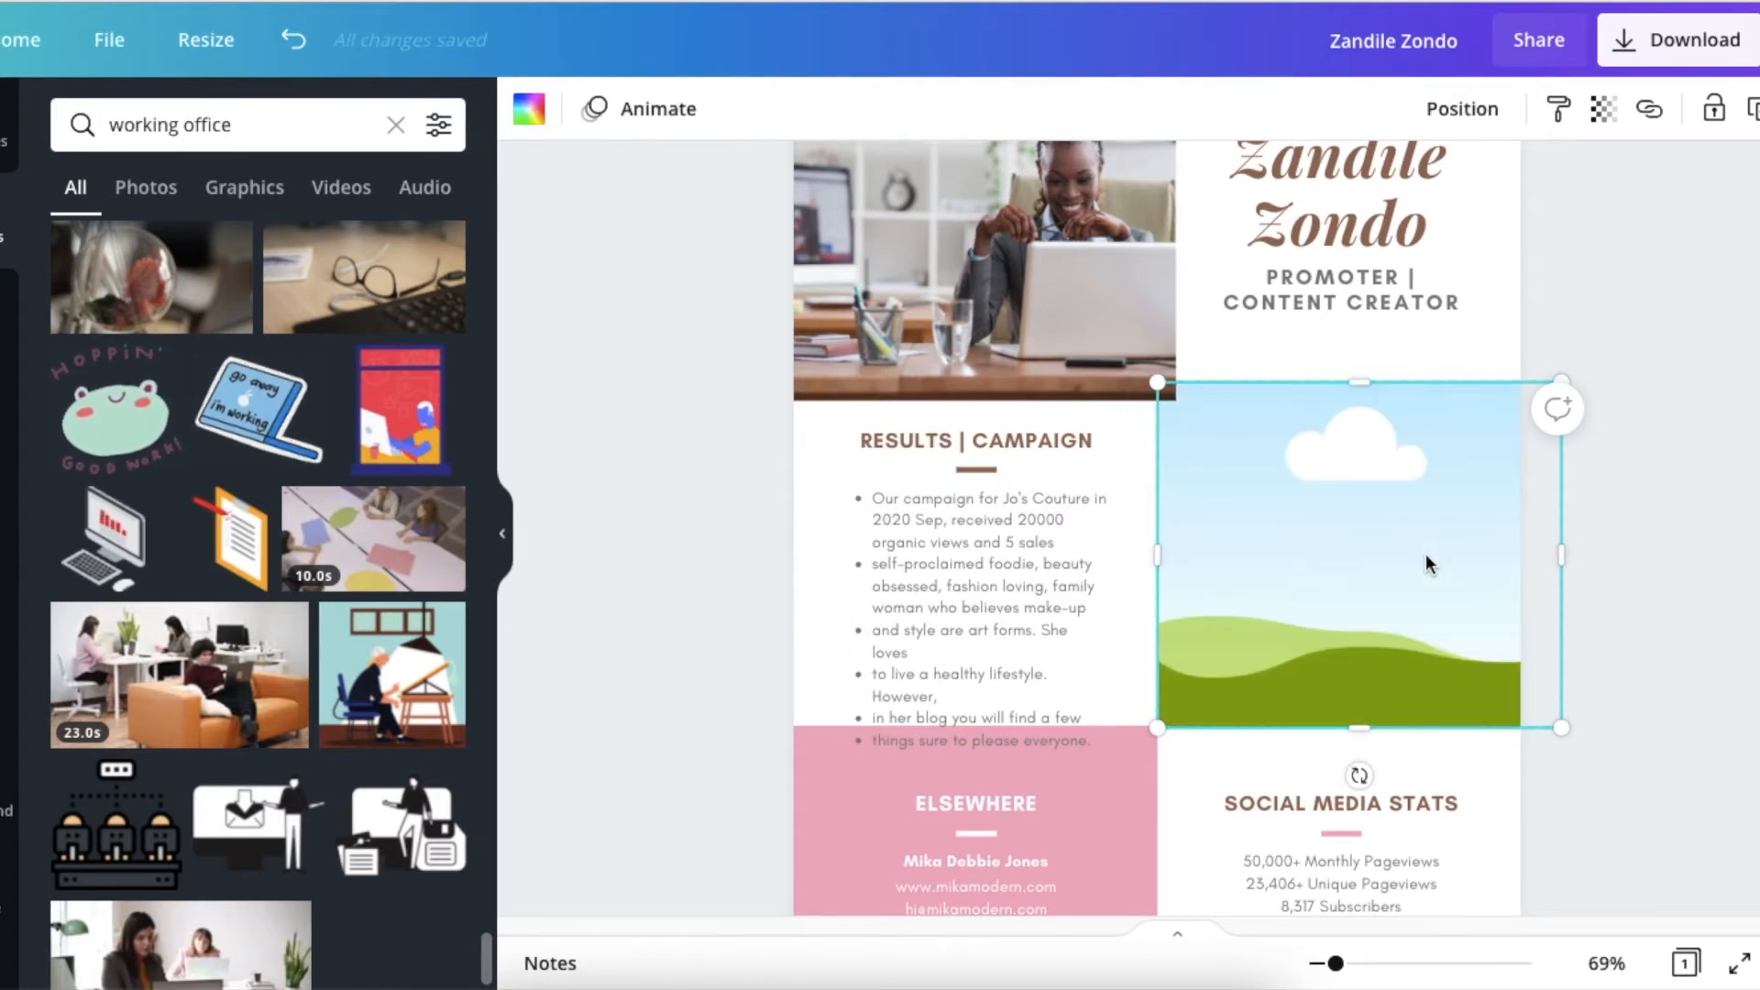
{"action": "key", "text": "Delete"}
Duplicate the pink block behind "ELSEWHERE", fit the copy into the empty area beside the campaign results, and align the original with its edge.
{"action": "scroll", "coordinate": [1234, 673], "scroll_direction": "down", "scroll_amount": 3}
{"action": "left_click", "coordinate": [1142, 584]}
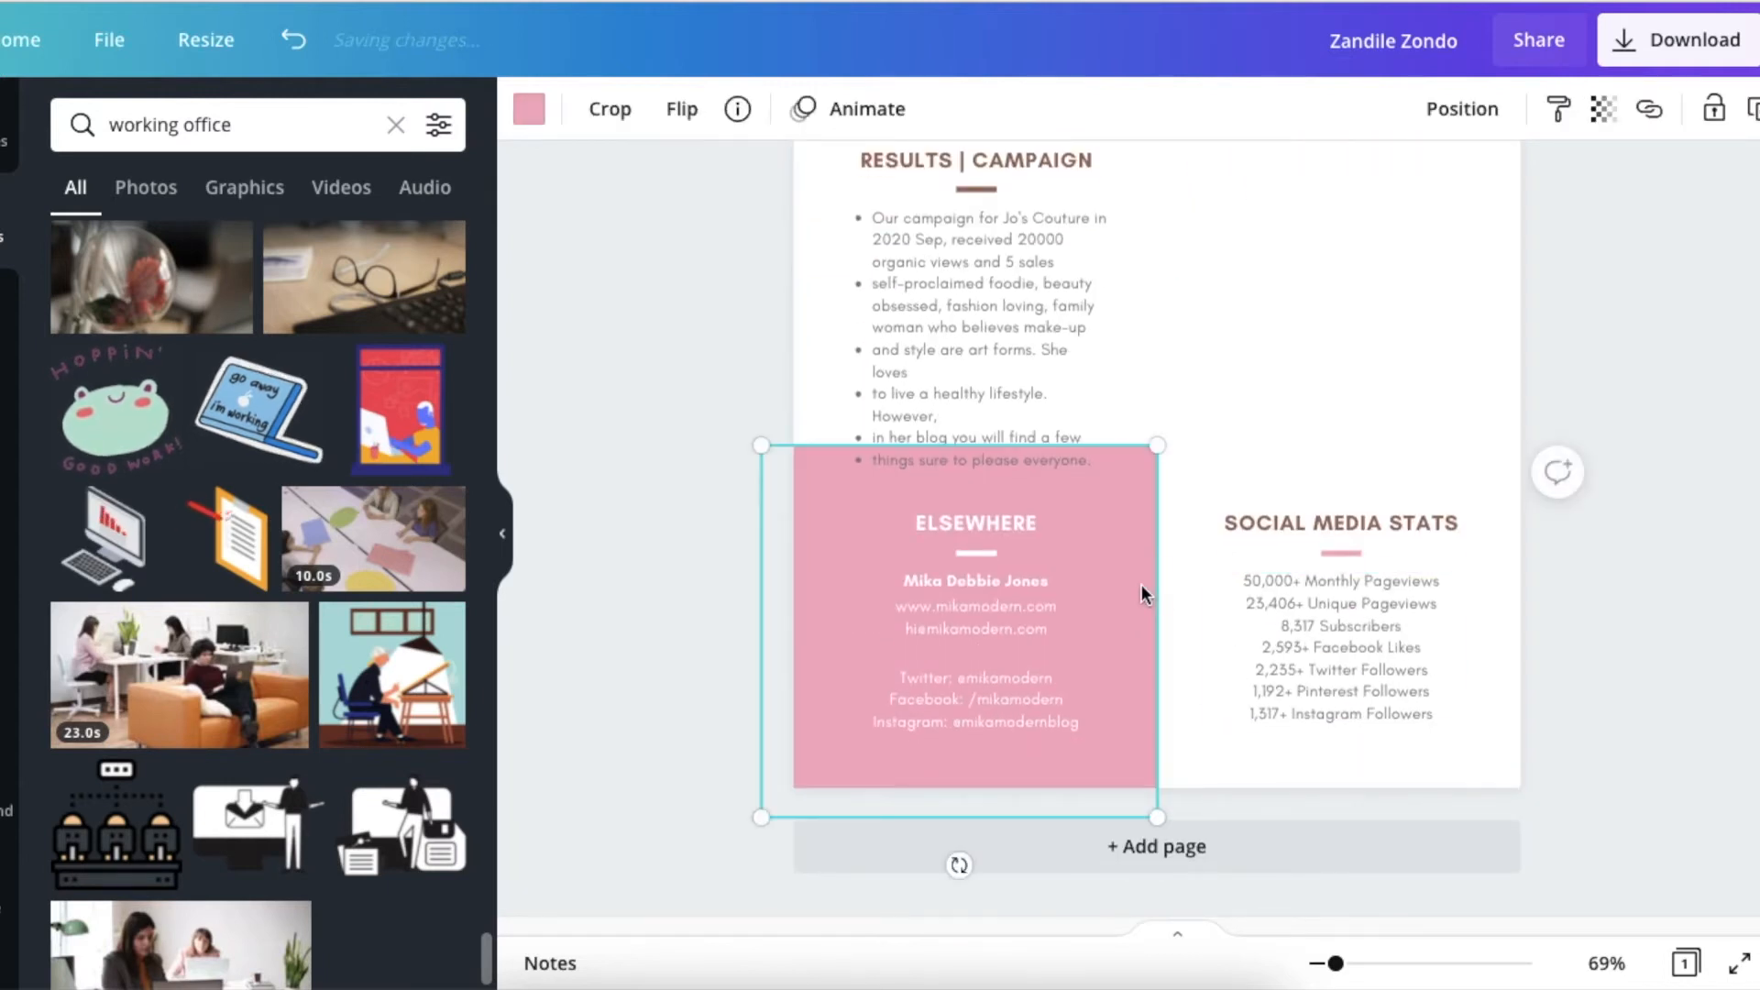
{"action": "scroll", "coordinate": [1142, 585], "scroll_direction": "up", "scroll_amount": 3}
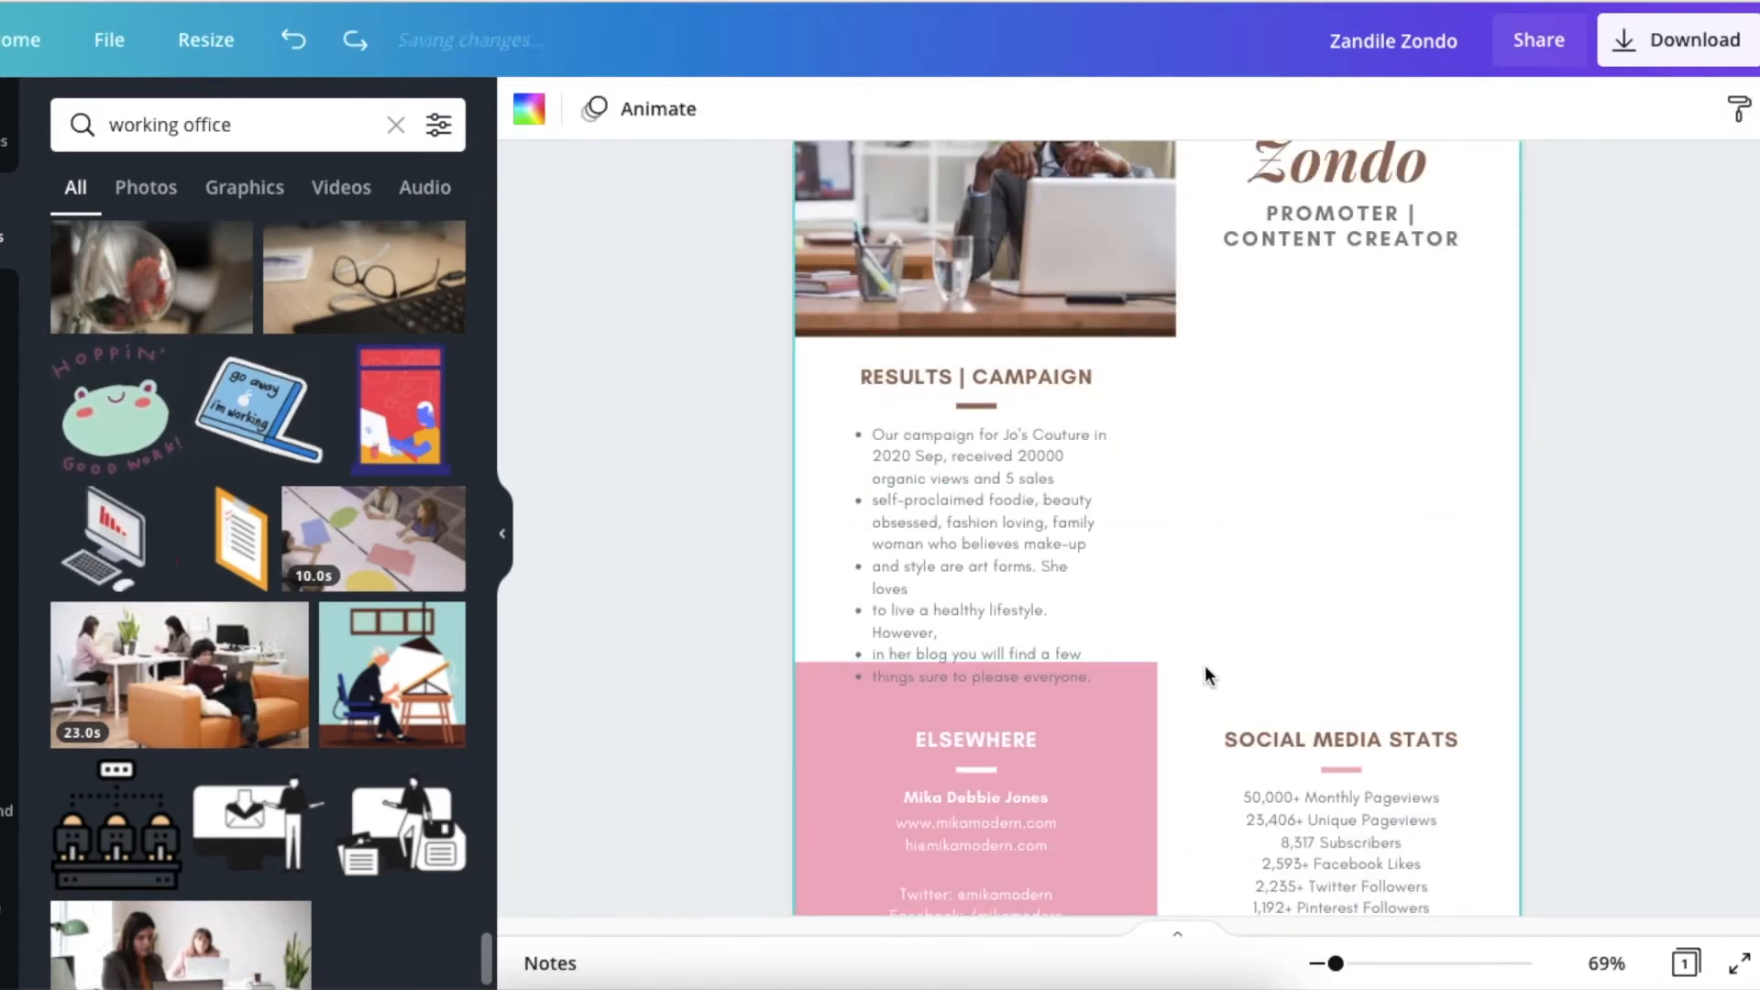
{"action": "key", "text": "ctrl+d"}
{"action": "left_click_drag", "start_coordinate": [1288, 588], "coordinate": [1489, 440]}
{"action": "left_click_drag", "start_coordinate": [1551, 690], "coordinate": [1527, 667]}
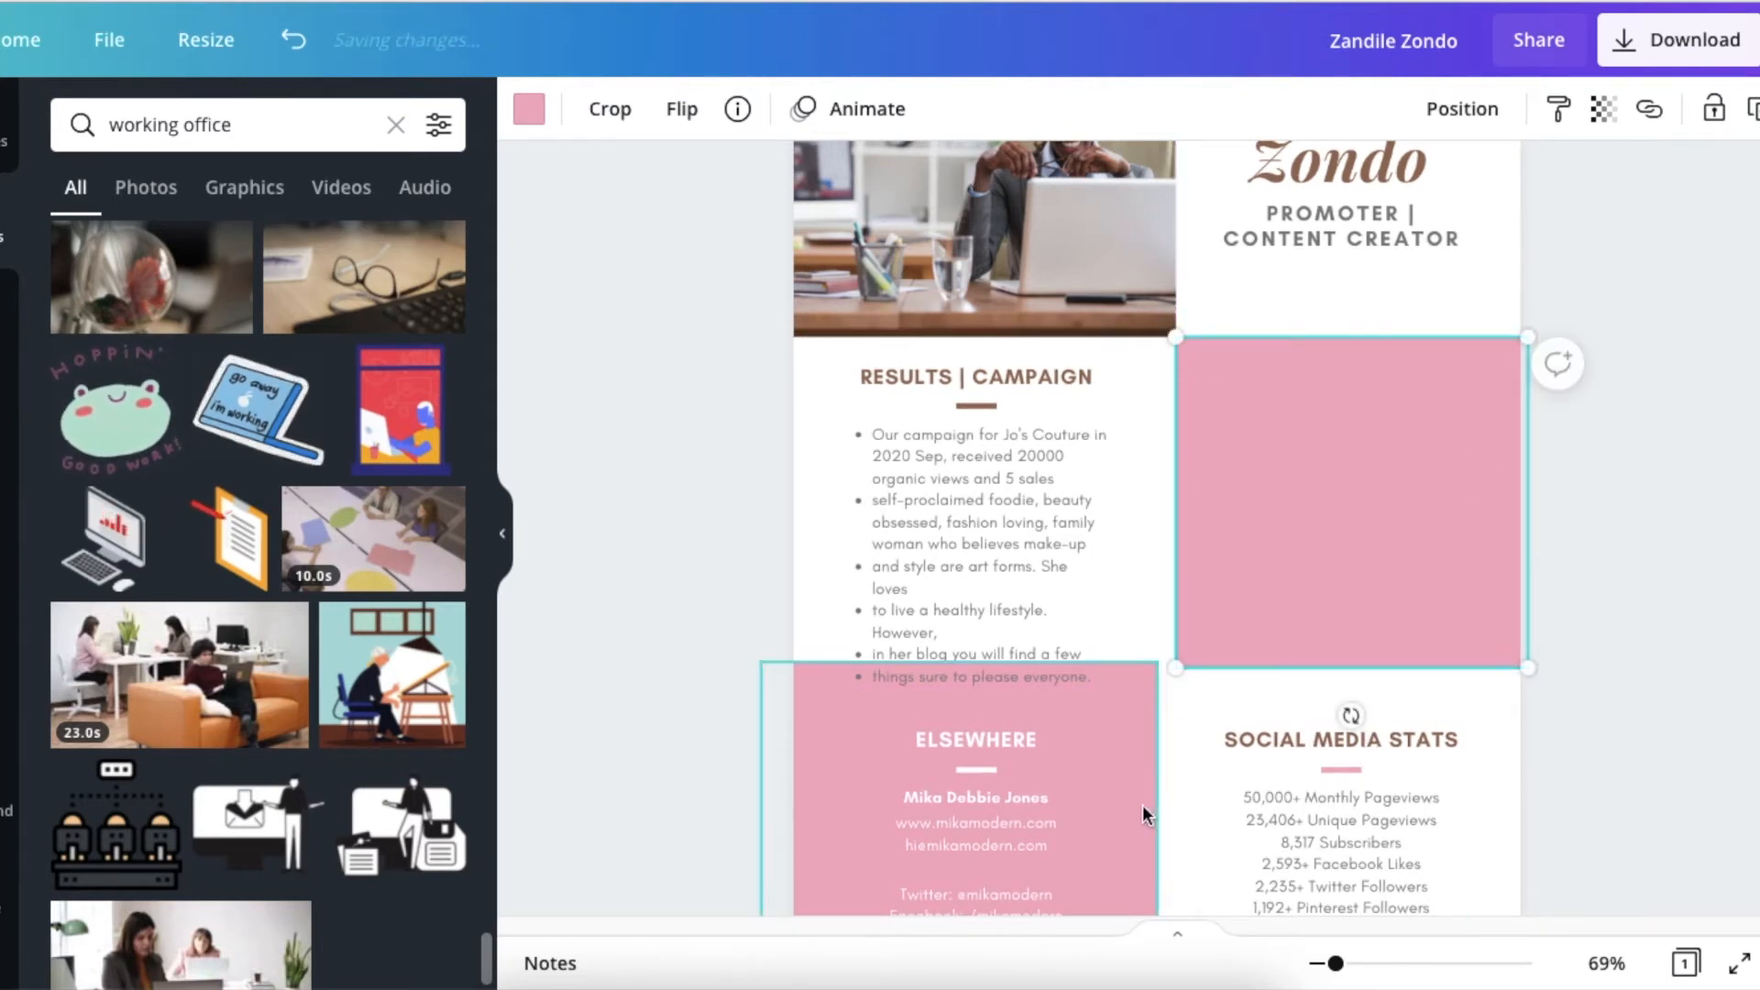
{"action": "left_click_drag", "start_coordinate": [1146, 814], "coordinate": [1165, 814]}
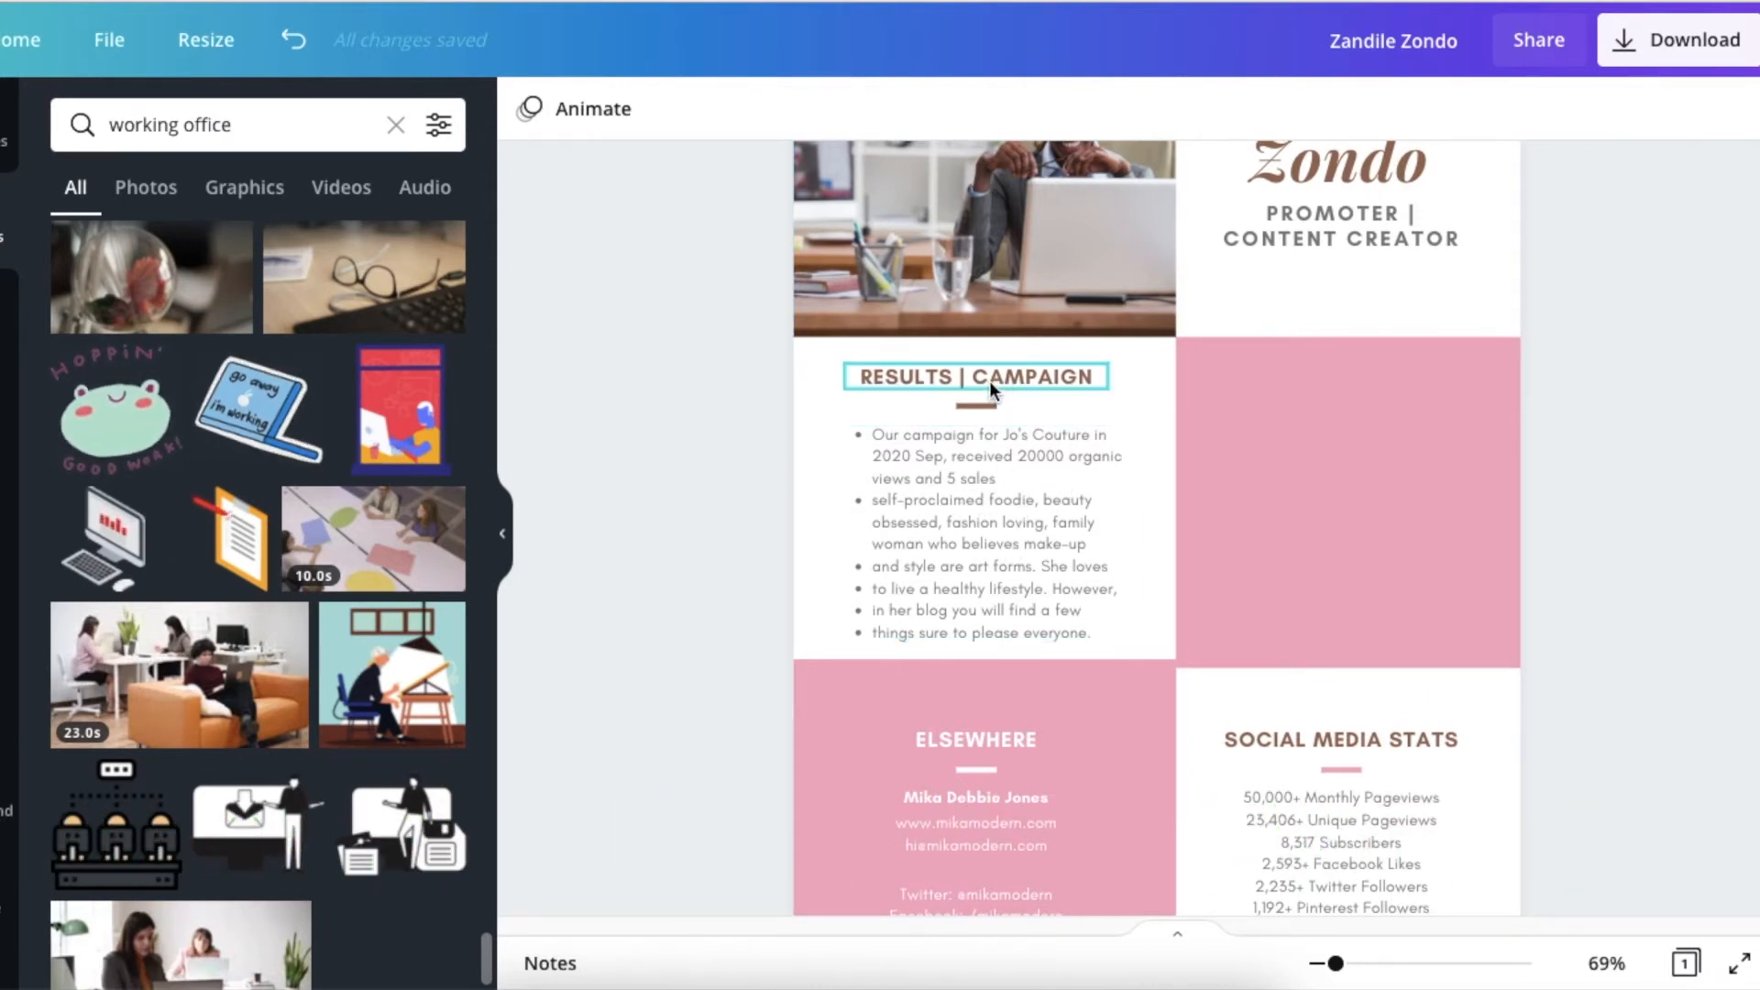
Recolor both pink blocks, the new one and the one behind "ELSEWHERE", with the brown from the document colors.
{"action": "left_click", "coordinate": [1243, 415]}
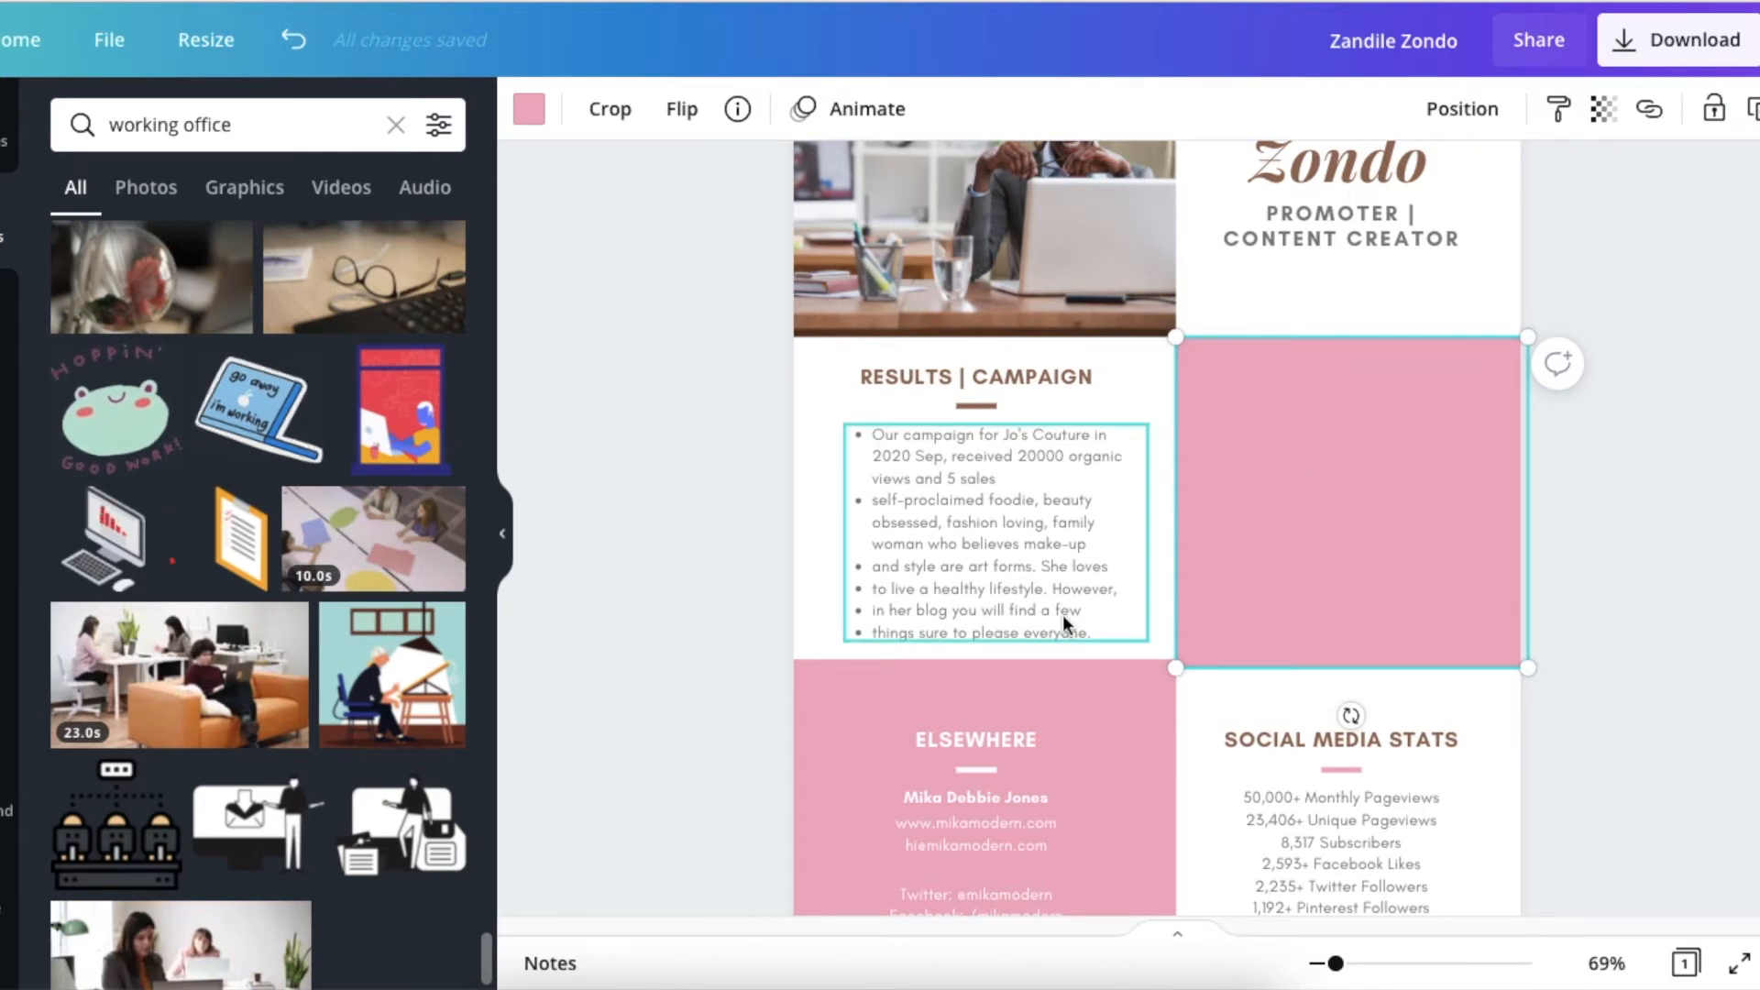
{"action": "left_click", "coordinate": [529, 108]}
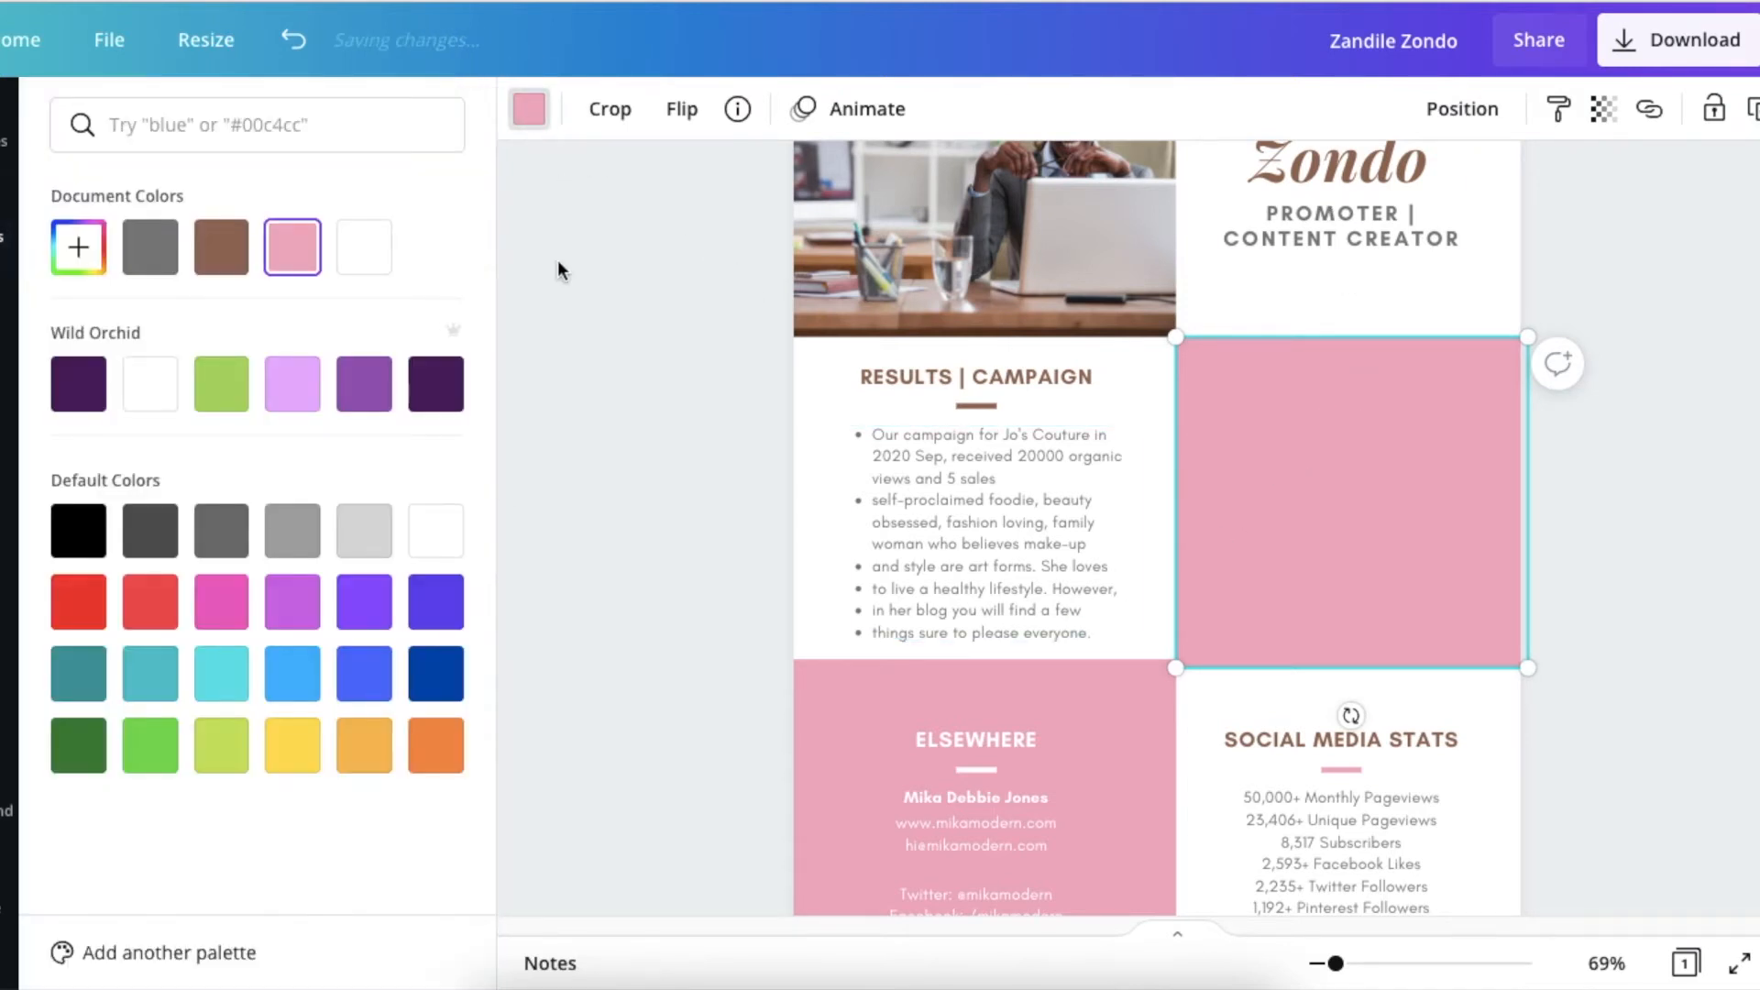
{"action": "left_click", "coordinate": [221, 246]}
{"action": "left_click", "coordinate": [676, 354]}
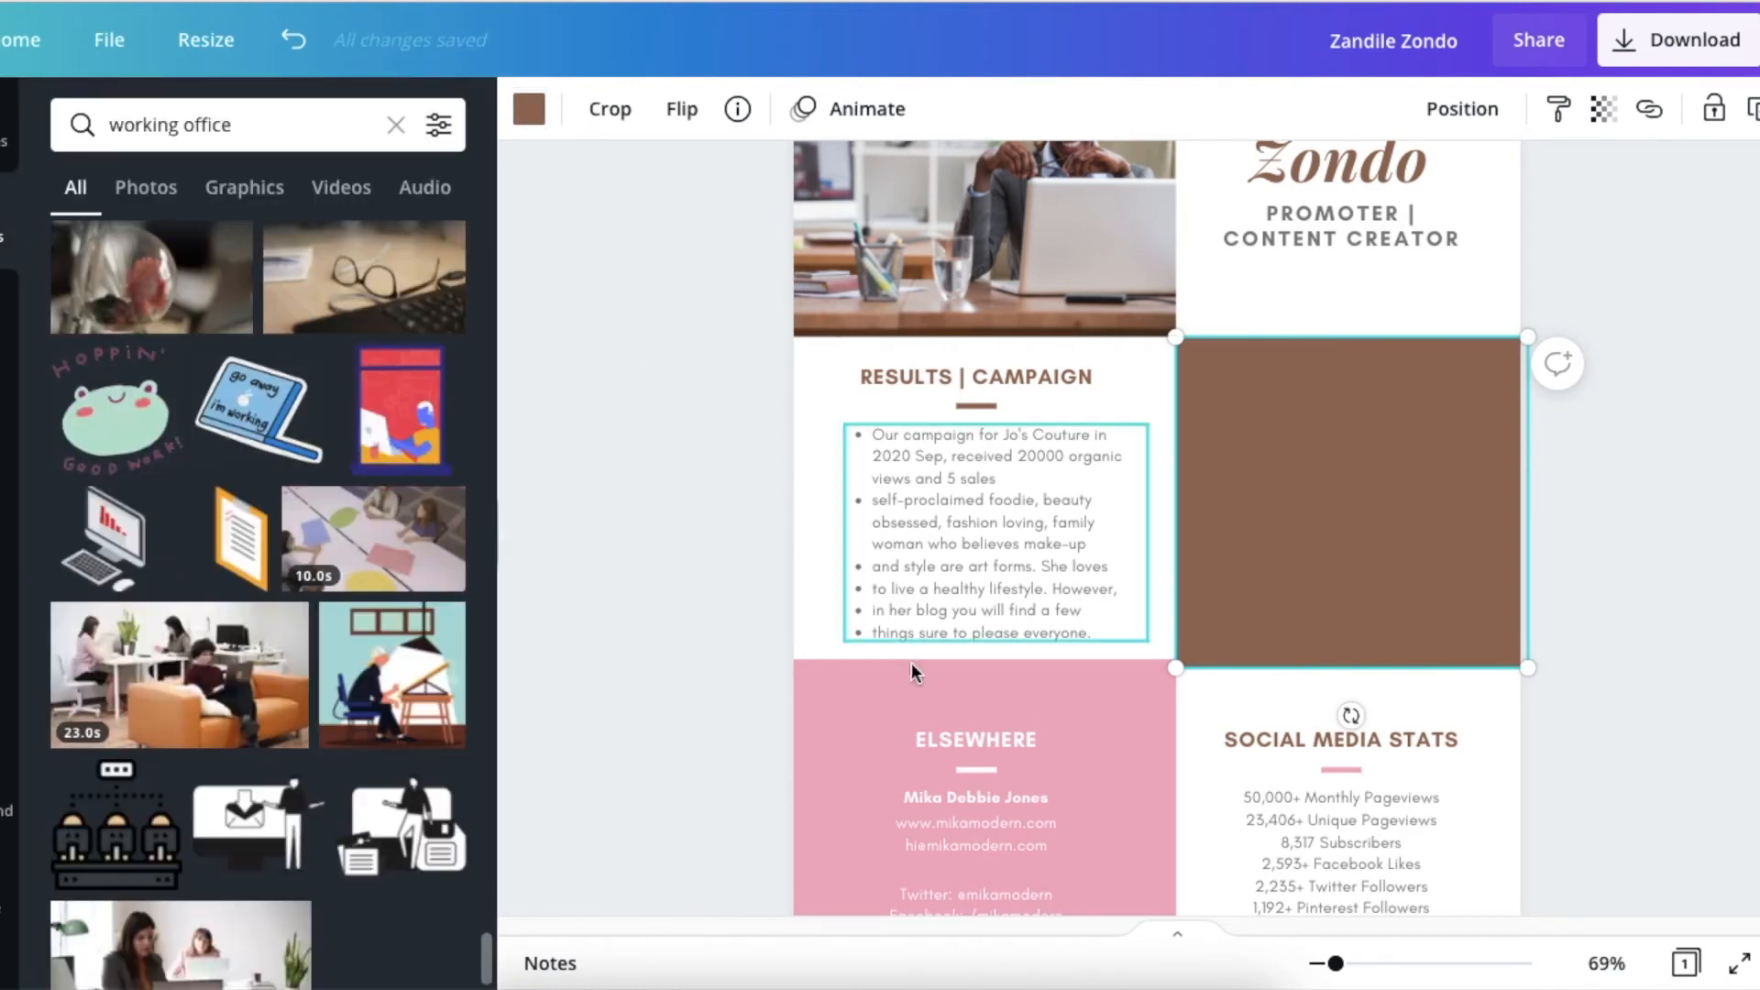
{"action": "left_click", "coordinate": [829, 695]}
{"action": "left_click", "coordinate": [529, 109]}
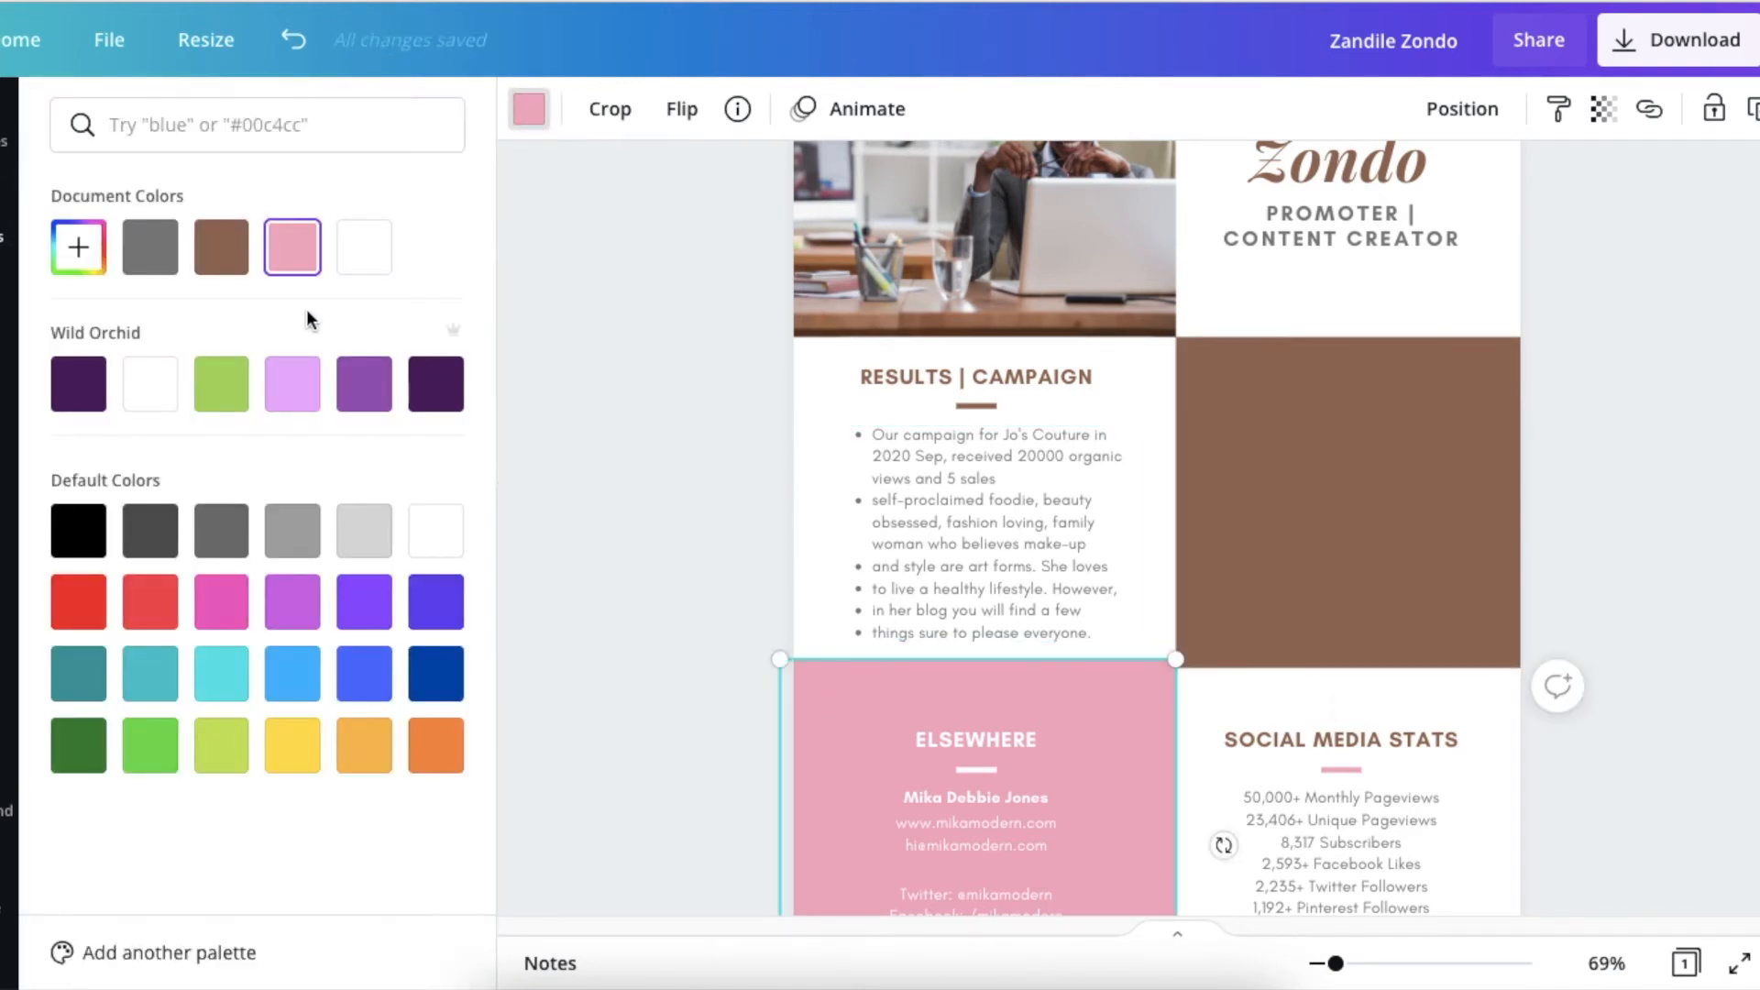
{"action": "left_click", "coordinate": [221, 246]}
{"action": "left_click", "coordinate": [580, 334]}
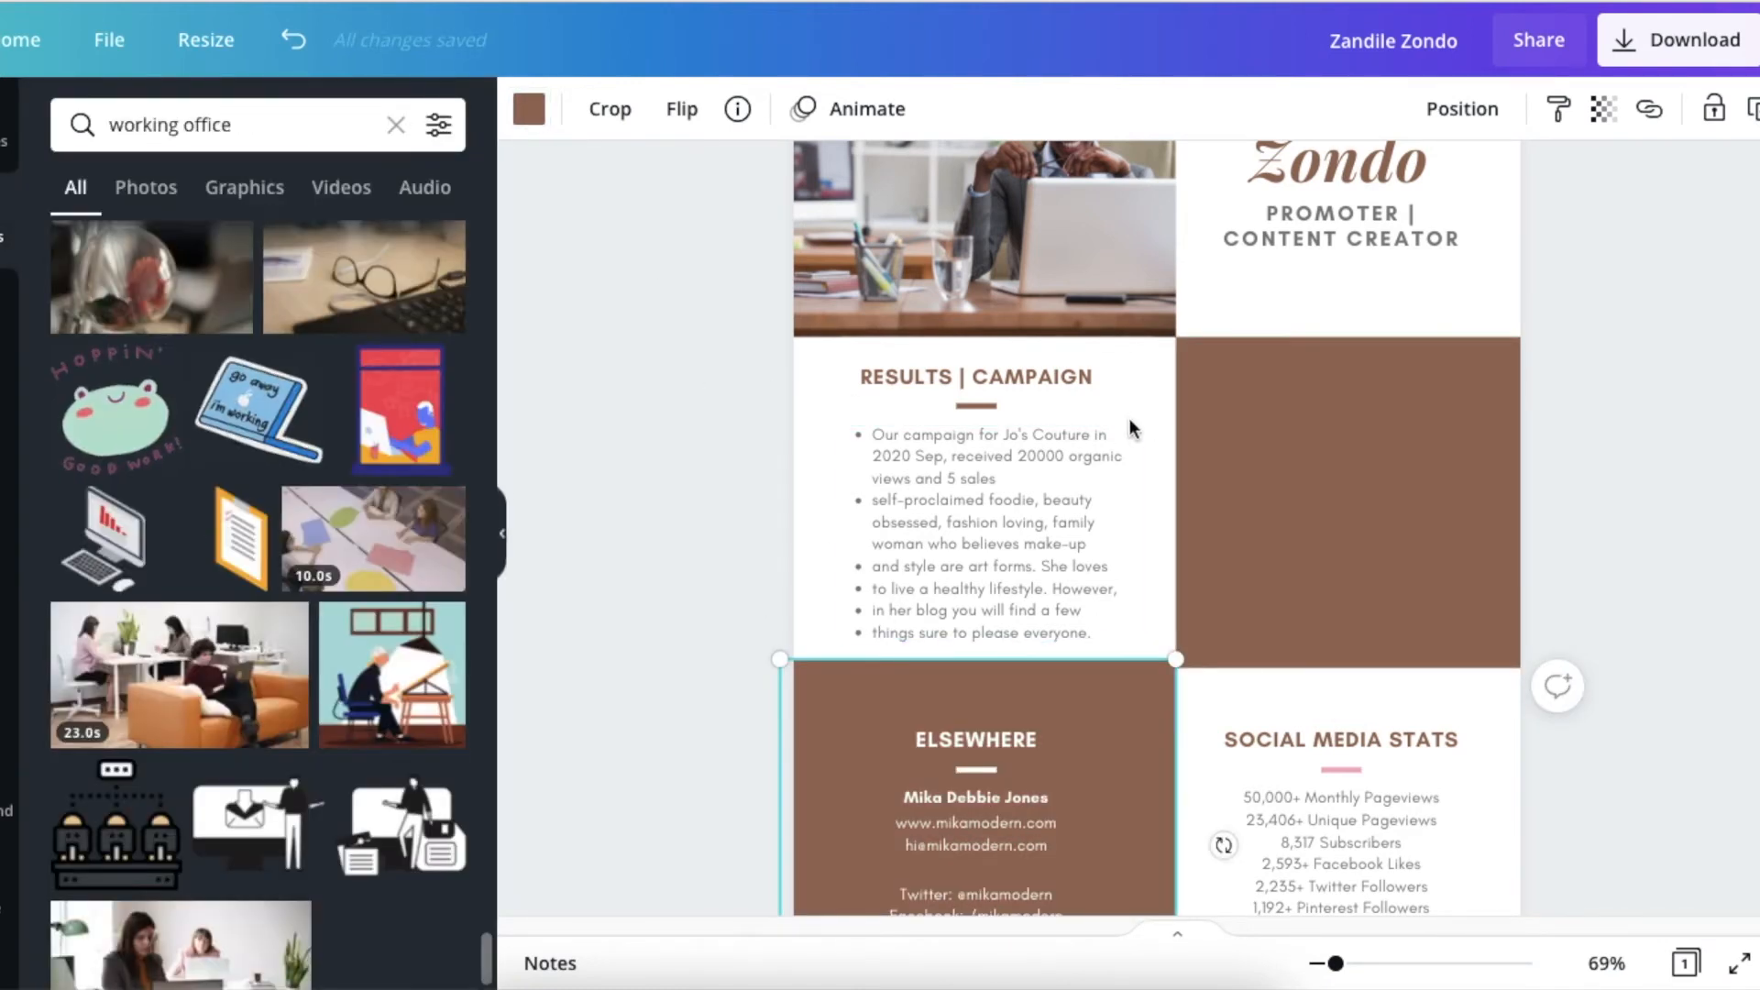
Duplicate the white "ELSEWHERE" heading and place the copy near the upper edge of the brown block beside the campaign results.
{"action": "left_click", "coordinate": [986, 379]}
{"action": "left_click", "coordinate": [983, 741]}
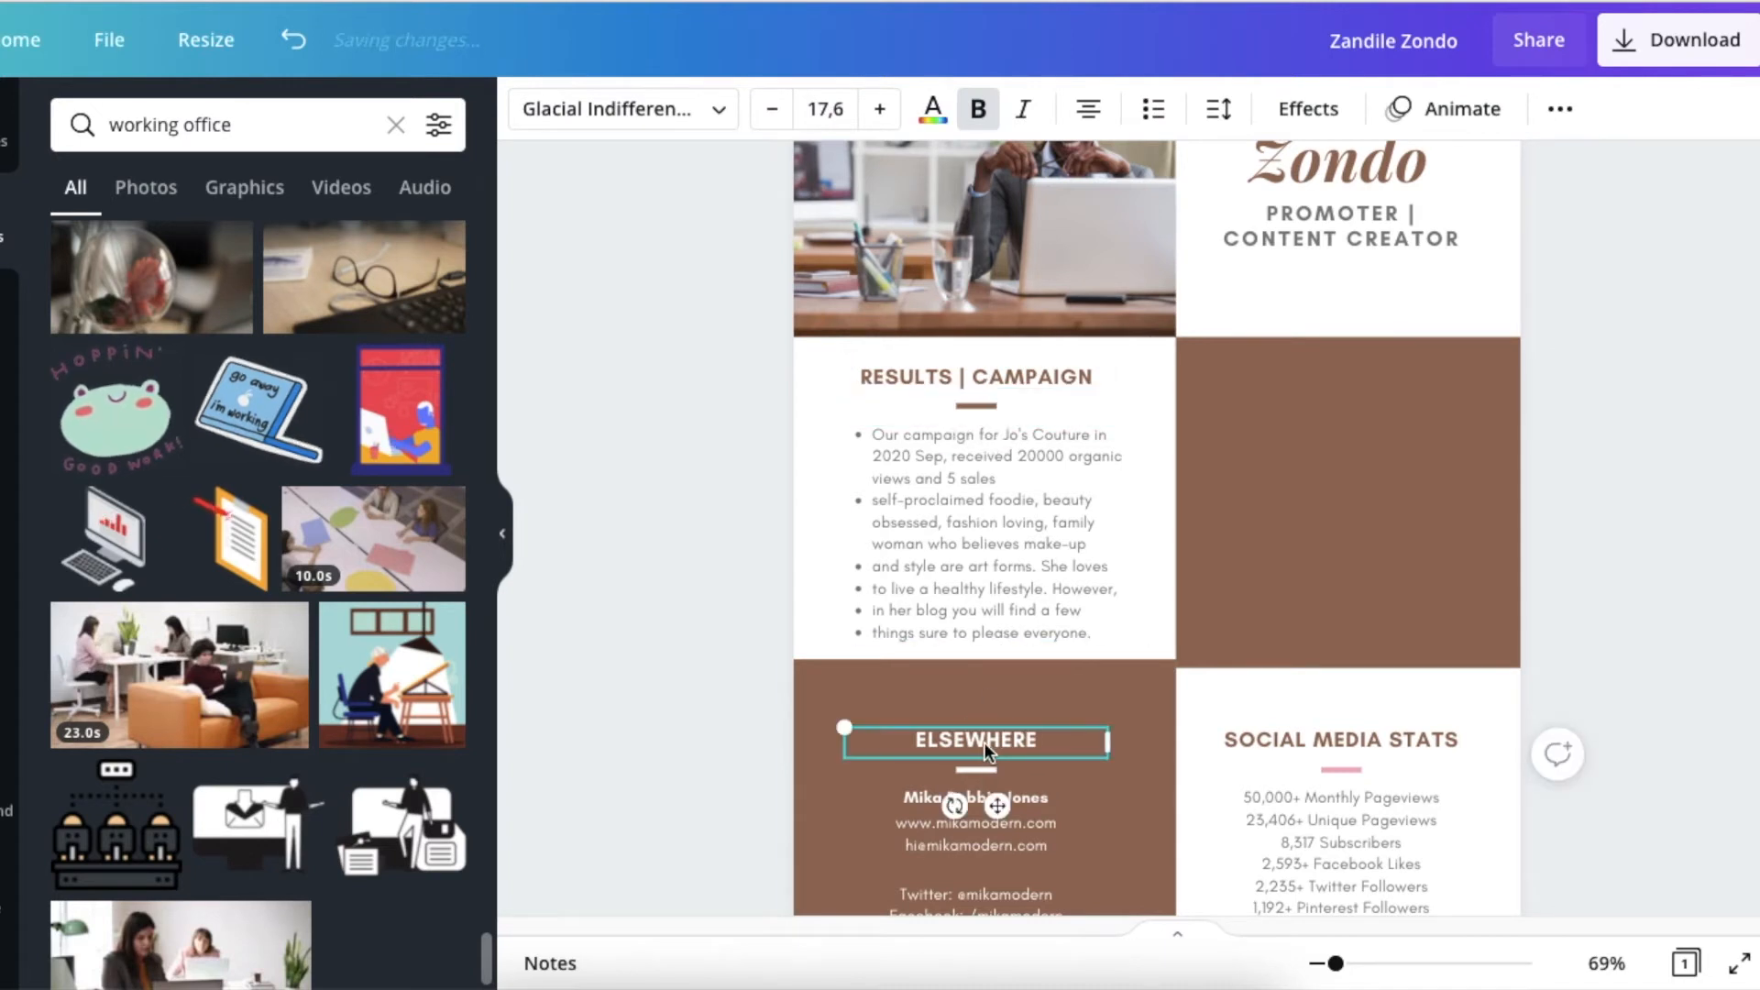
{"action": "left_click", "coordinate": [1227, 540]}
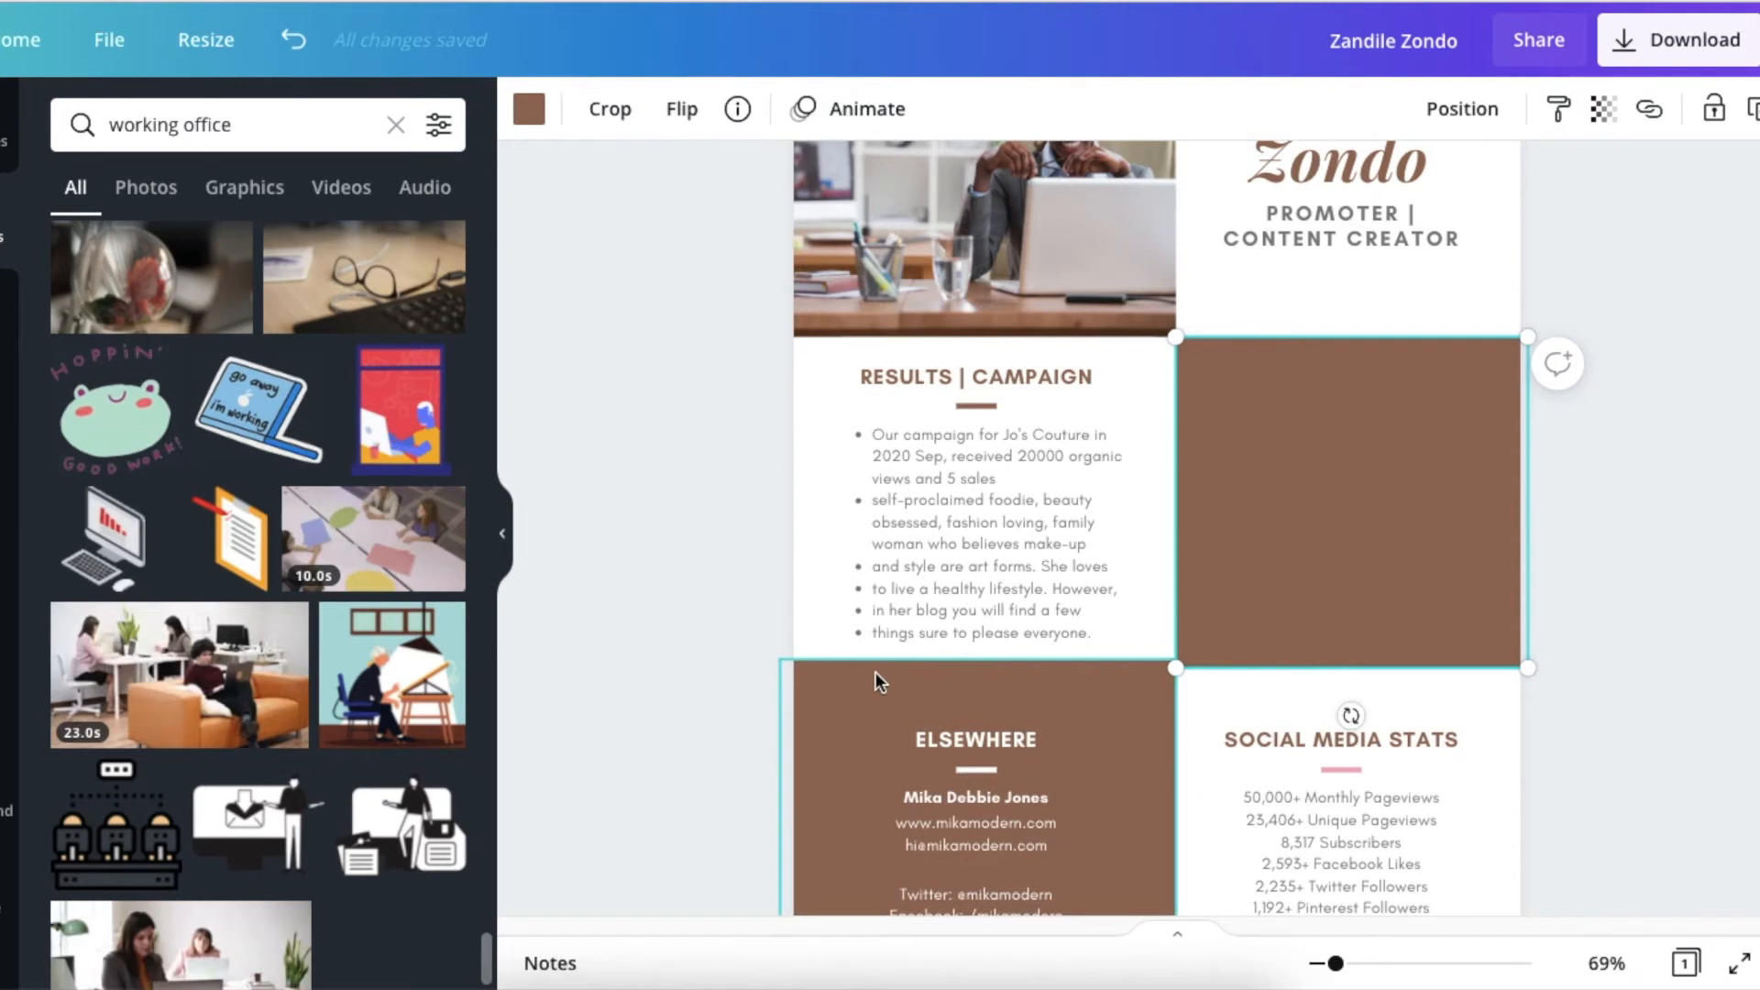
{"action": "left_click", "coordinate": [935, 744]}
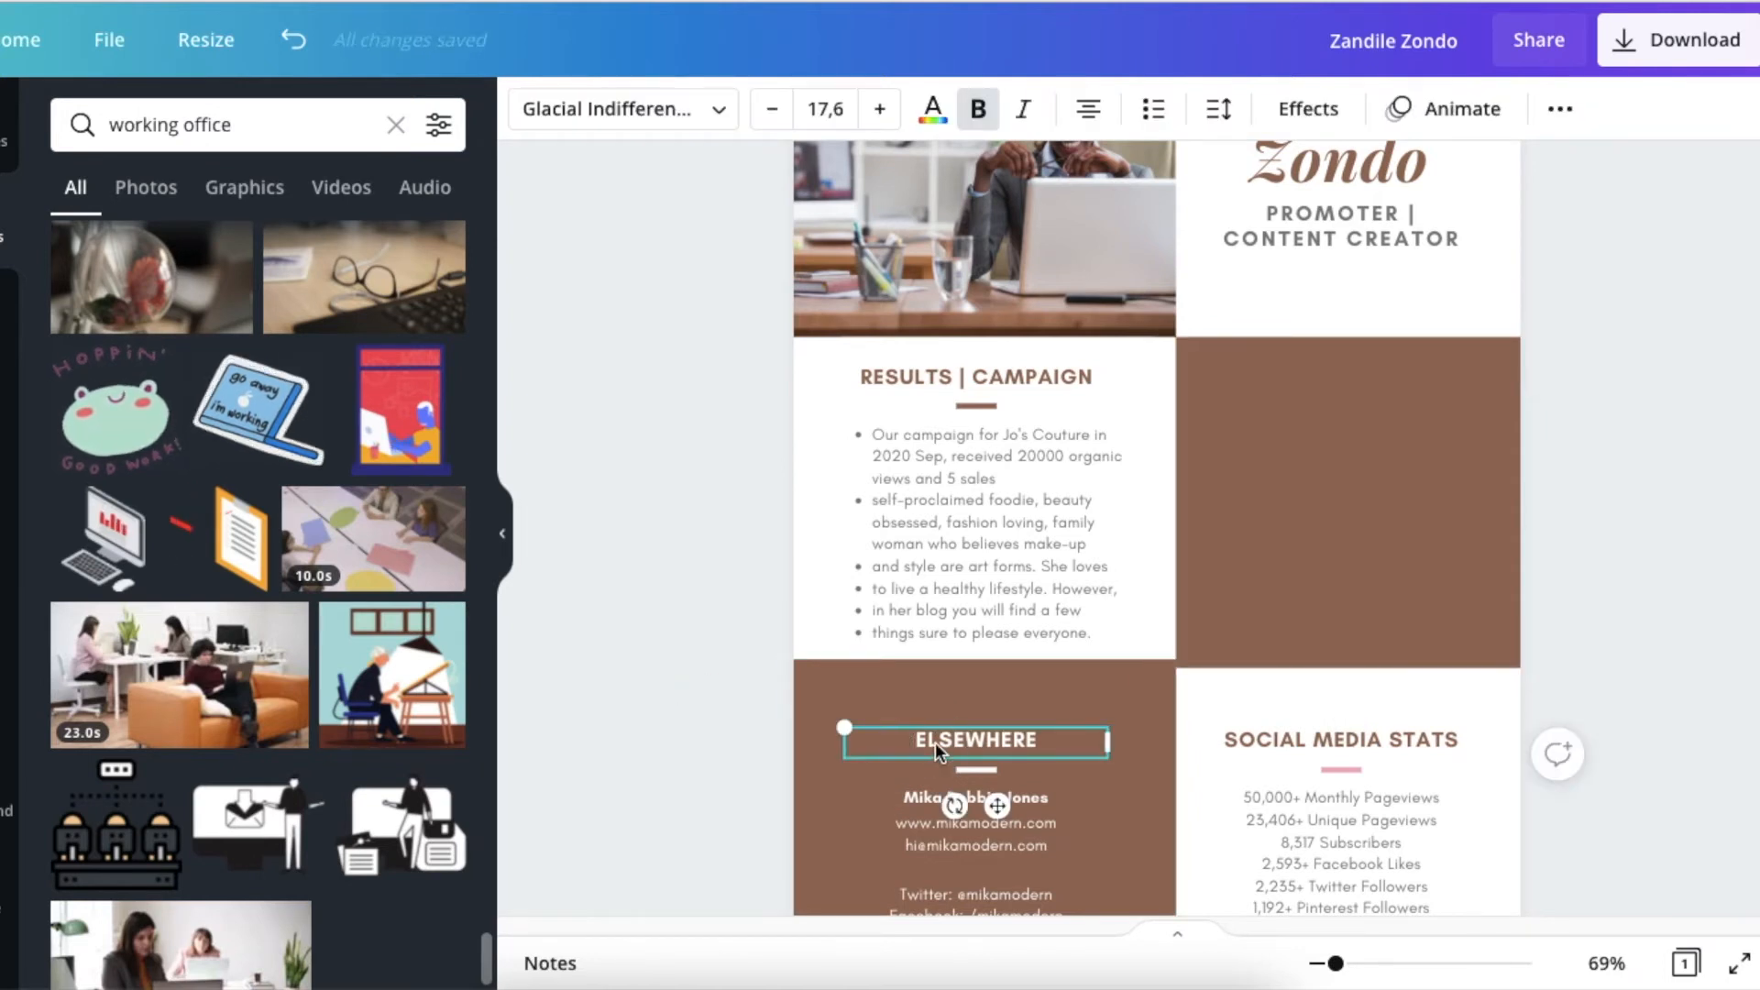
{"action": "key", "text": "ctrl+d"}
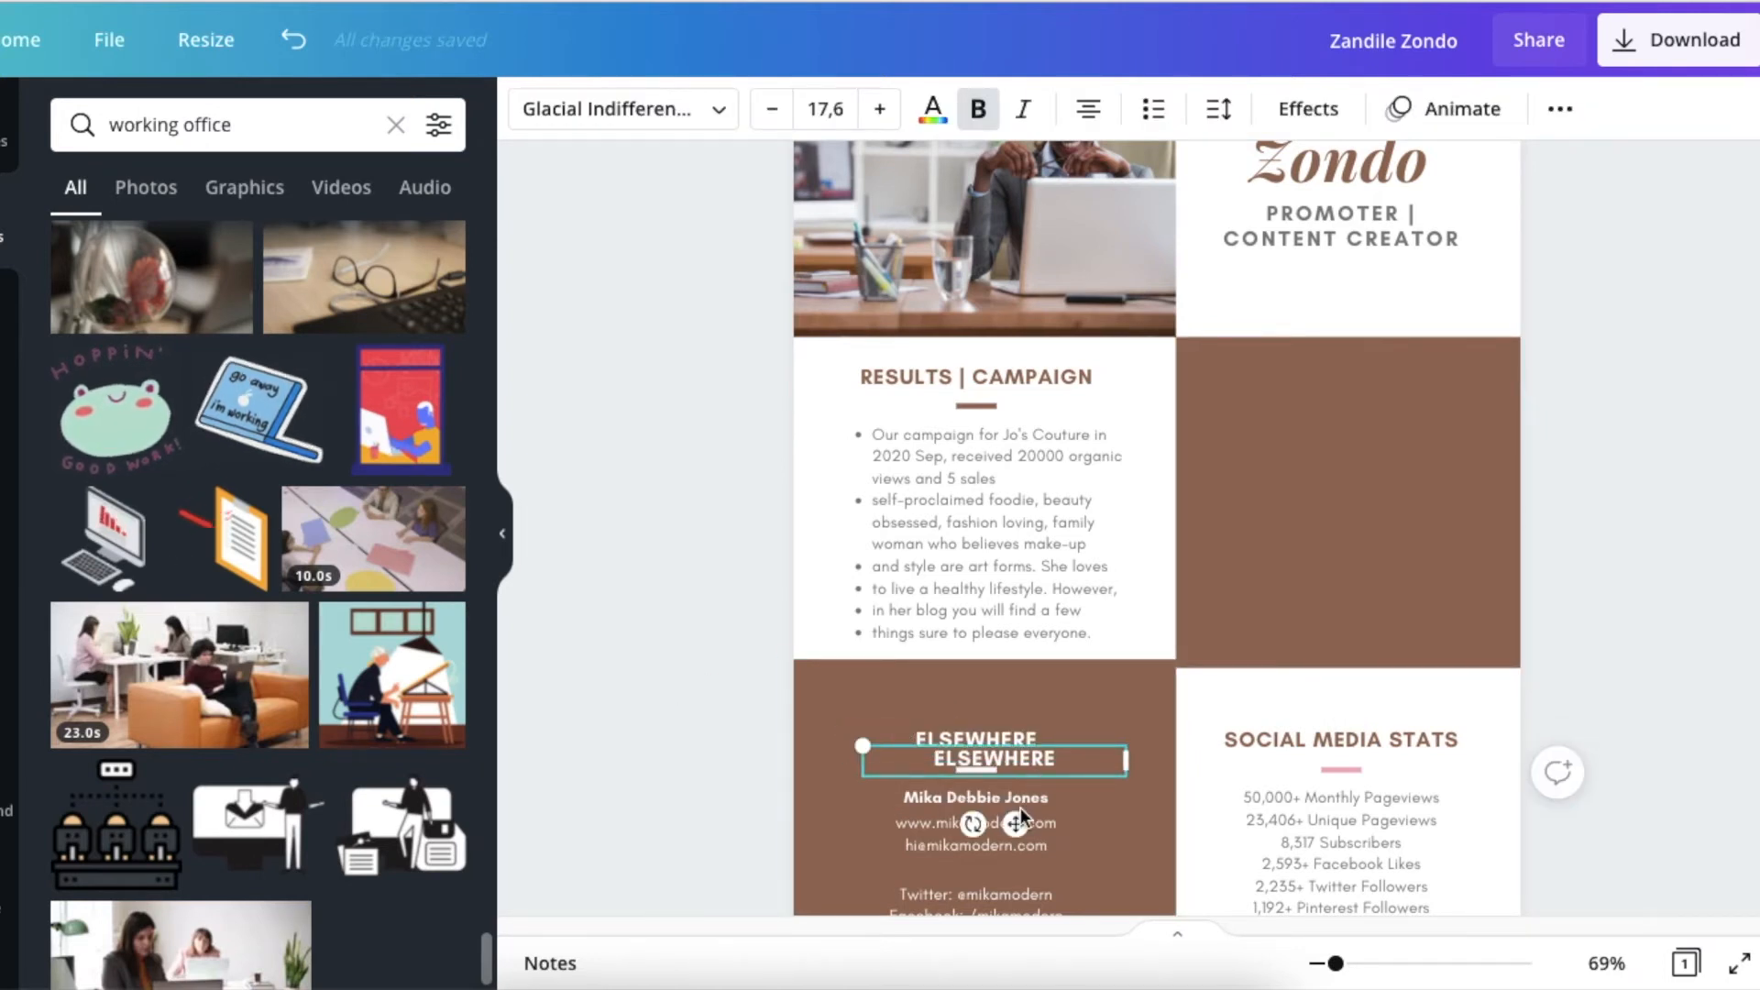
{"action": "left_click_drag", "start_coordinate": [1300, 541], "coordinate": [1372, 438]}
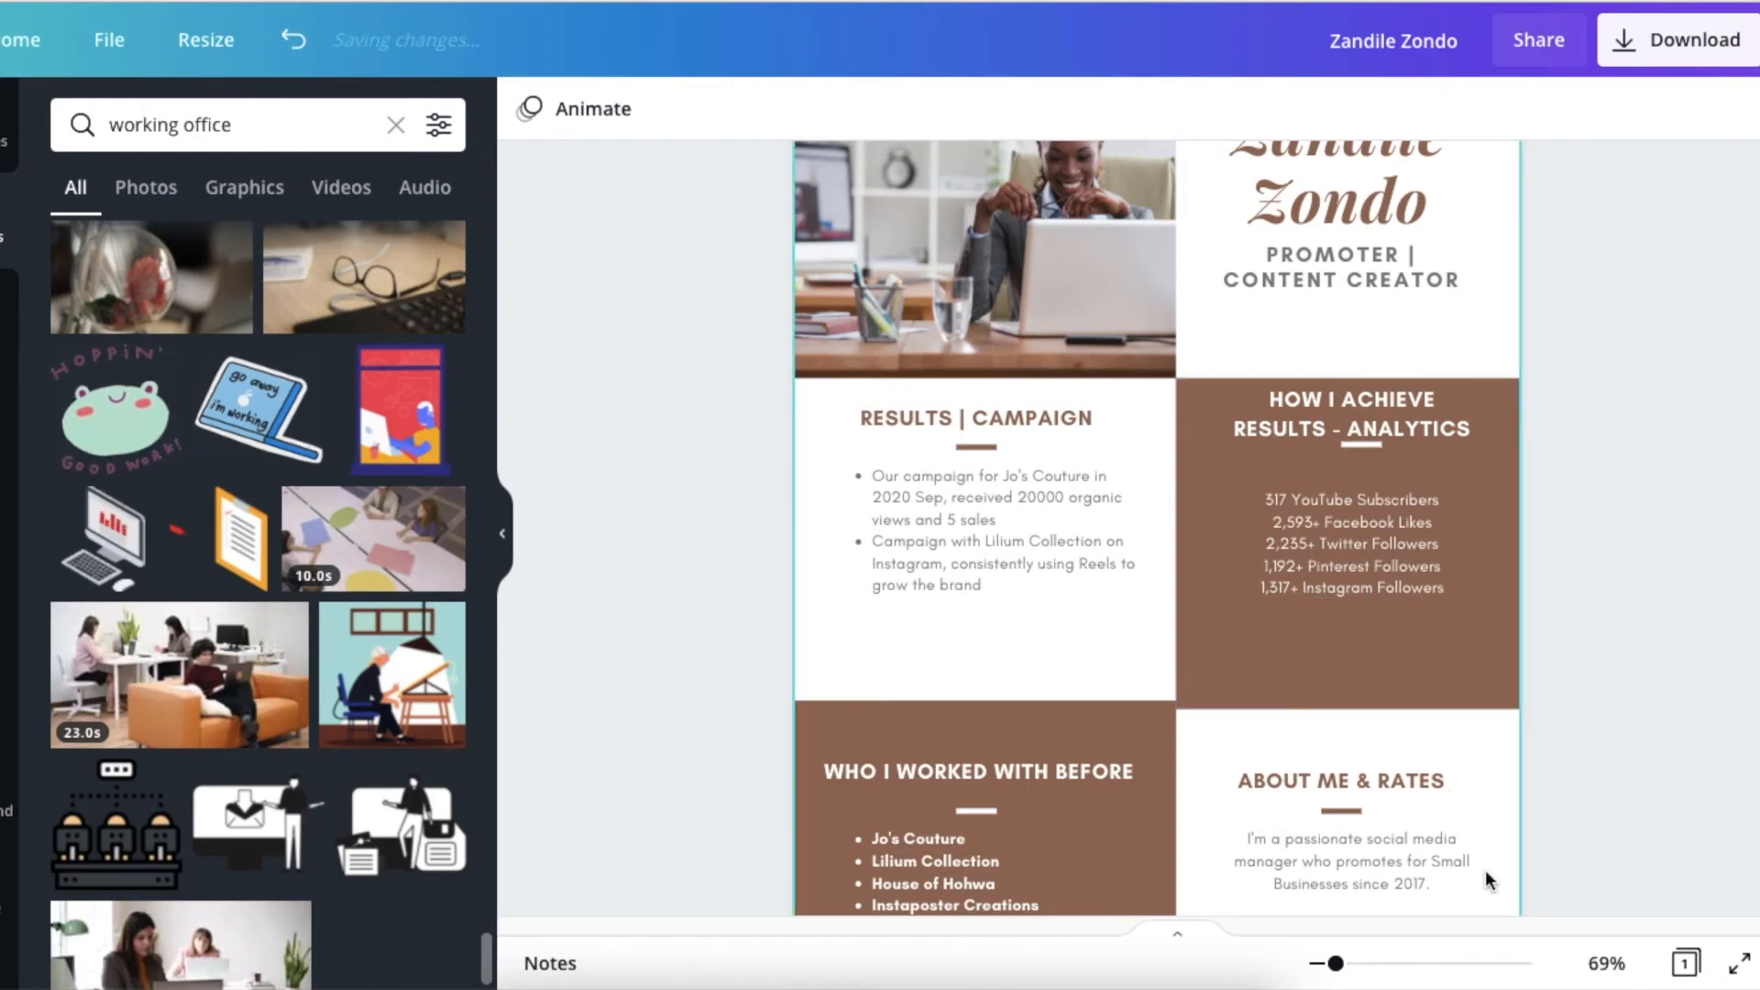
Enlarge the page to 101% and review the media kit's analytics, past clients, rates and contact details sections.
{"action": "left_click_drag", "start_coordinate": [1336, 962], "coordinate": [1351, 963]}
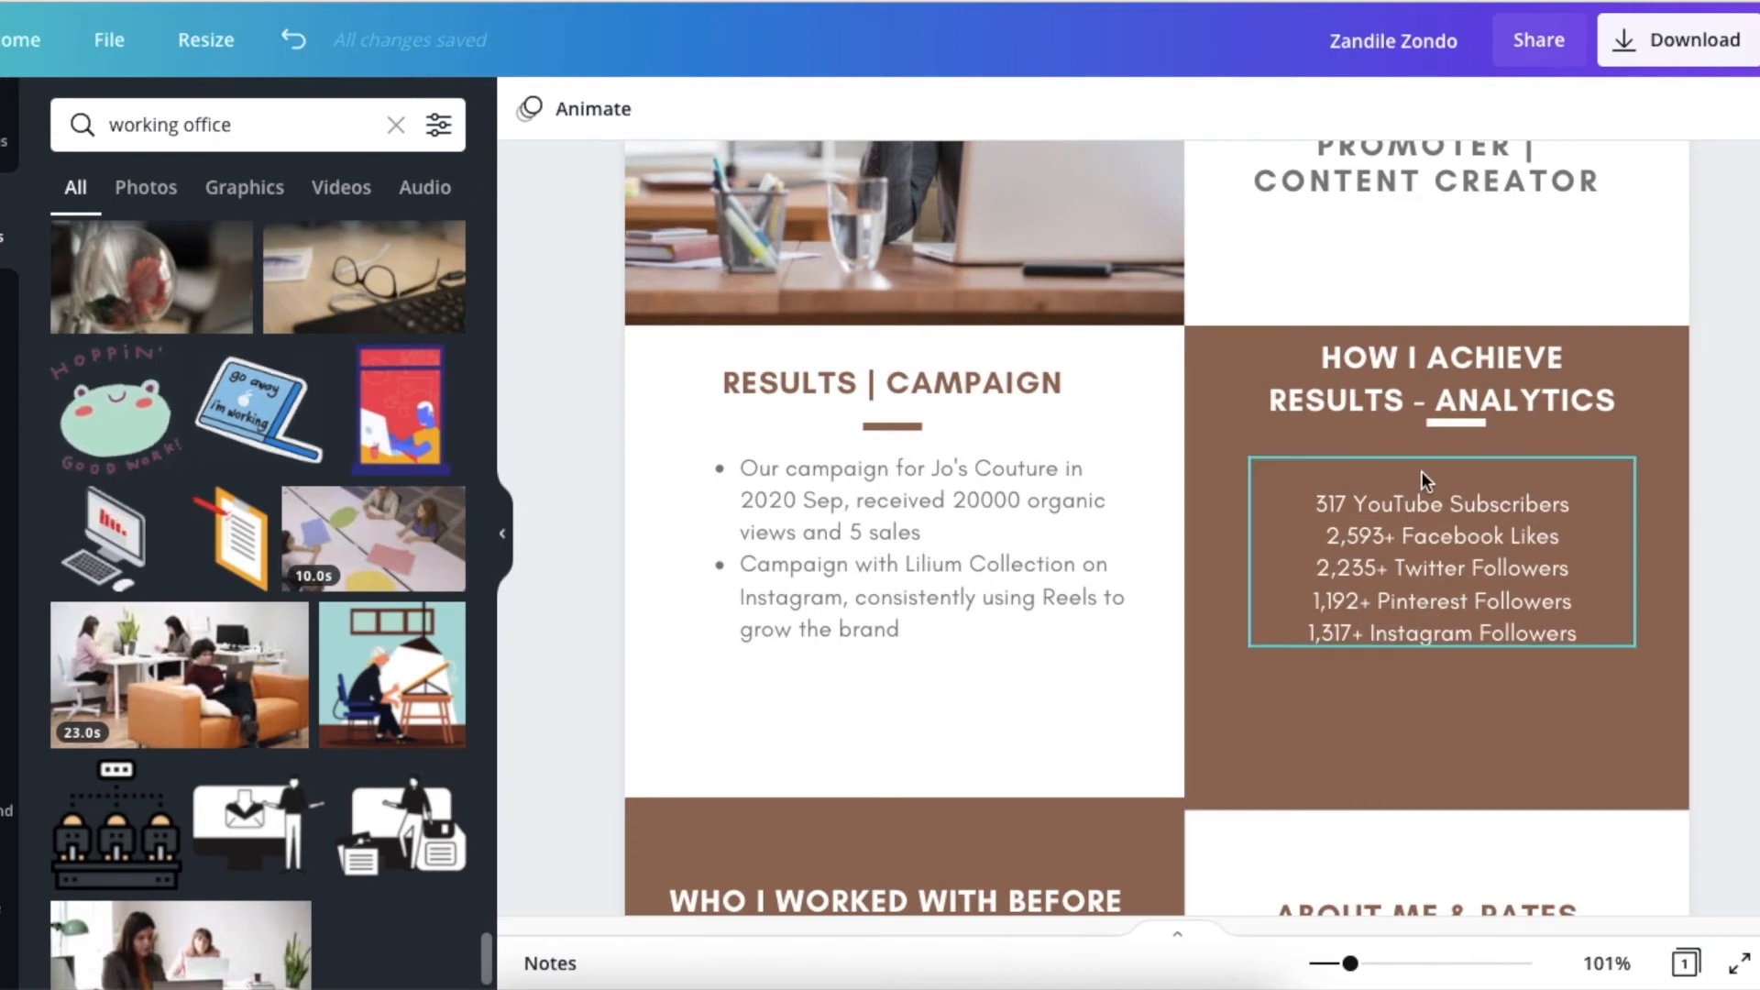
{"action": "scroll", "coordinate": [1518, 662], "scroll_direction": "down", "scroll_amount": 1}
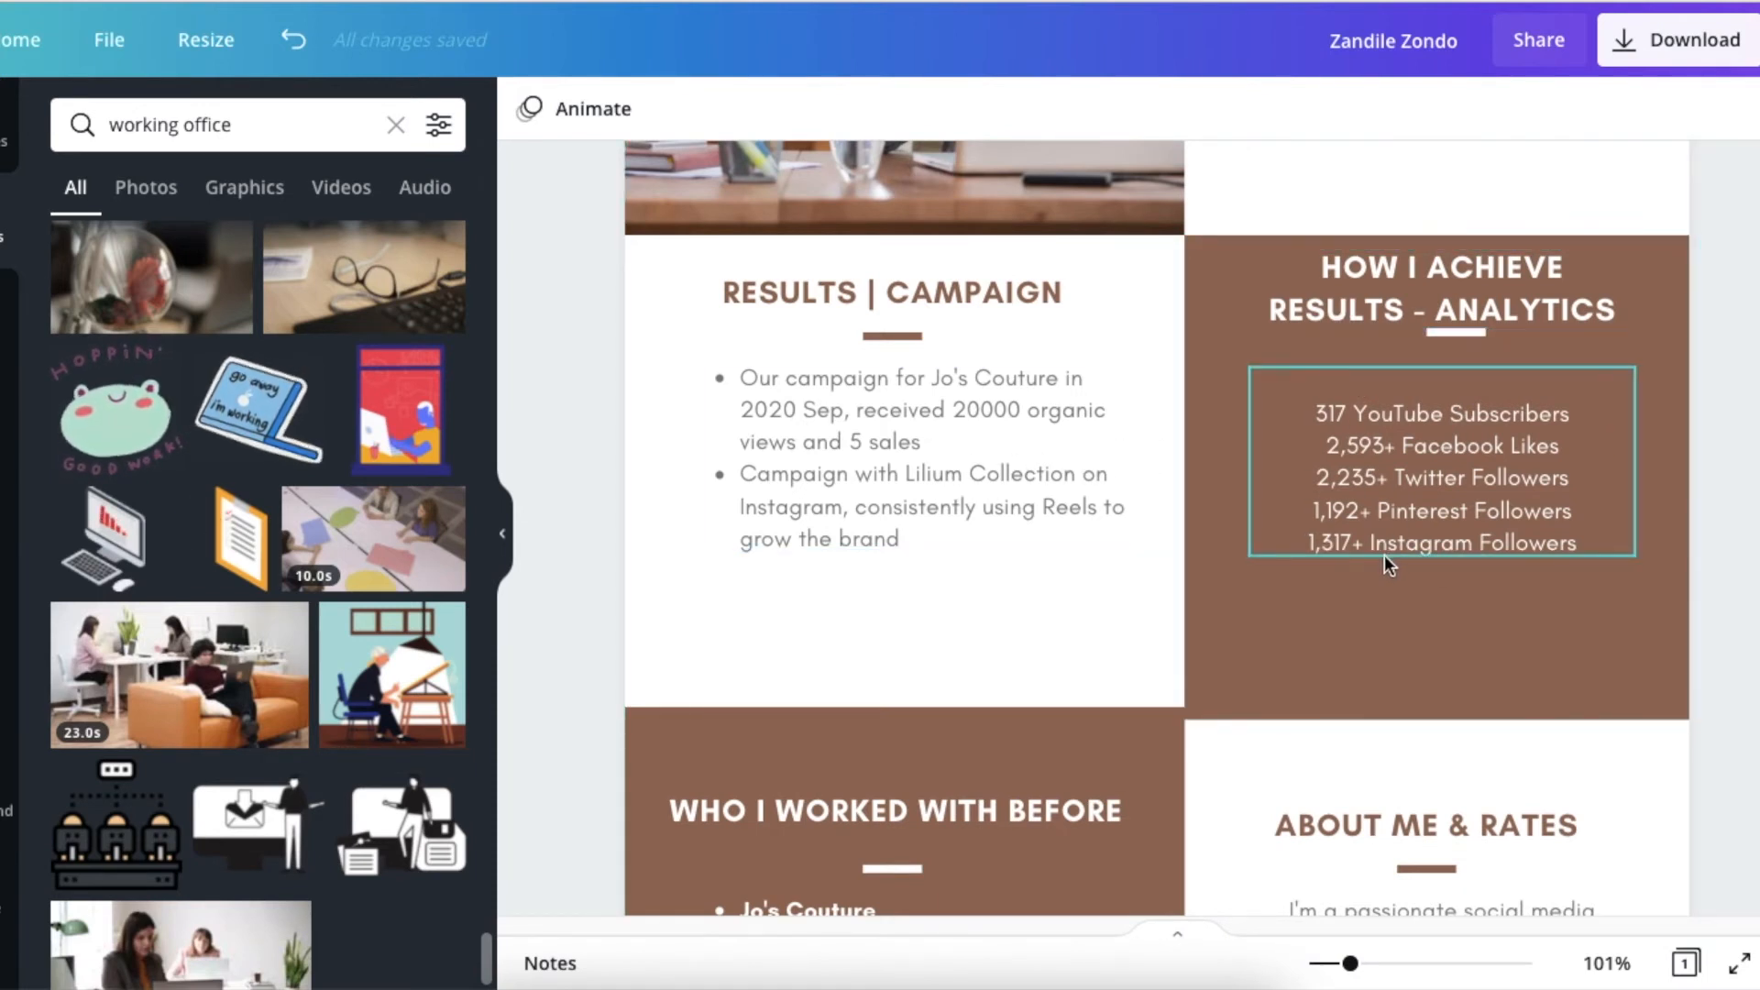
{"action": "scroll", "coordinate": [1385, 554], "scroll_direction": "down", "scroll_amount": 2}
{"action": "scroll", "coordinate": [1384, 554], "scroll_direction": "down", "scroll_amount": 5}
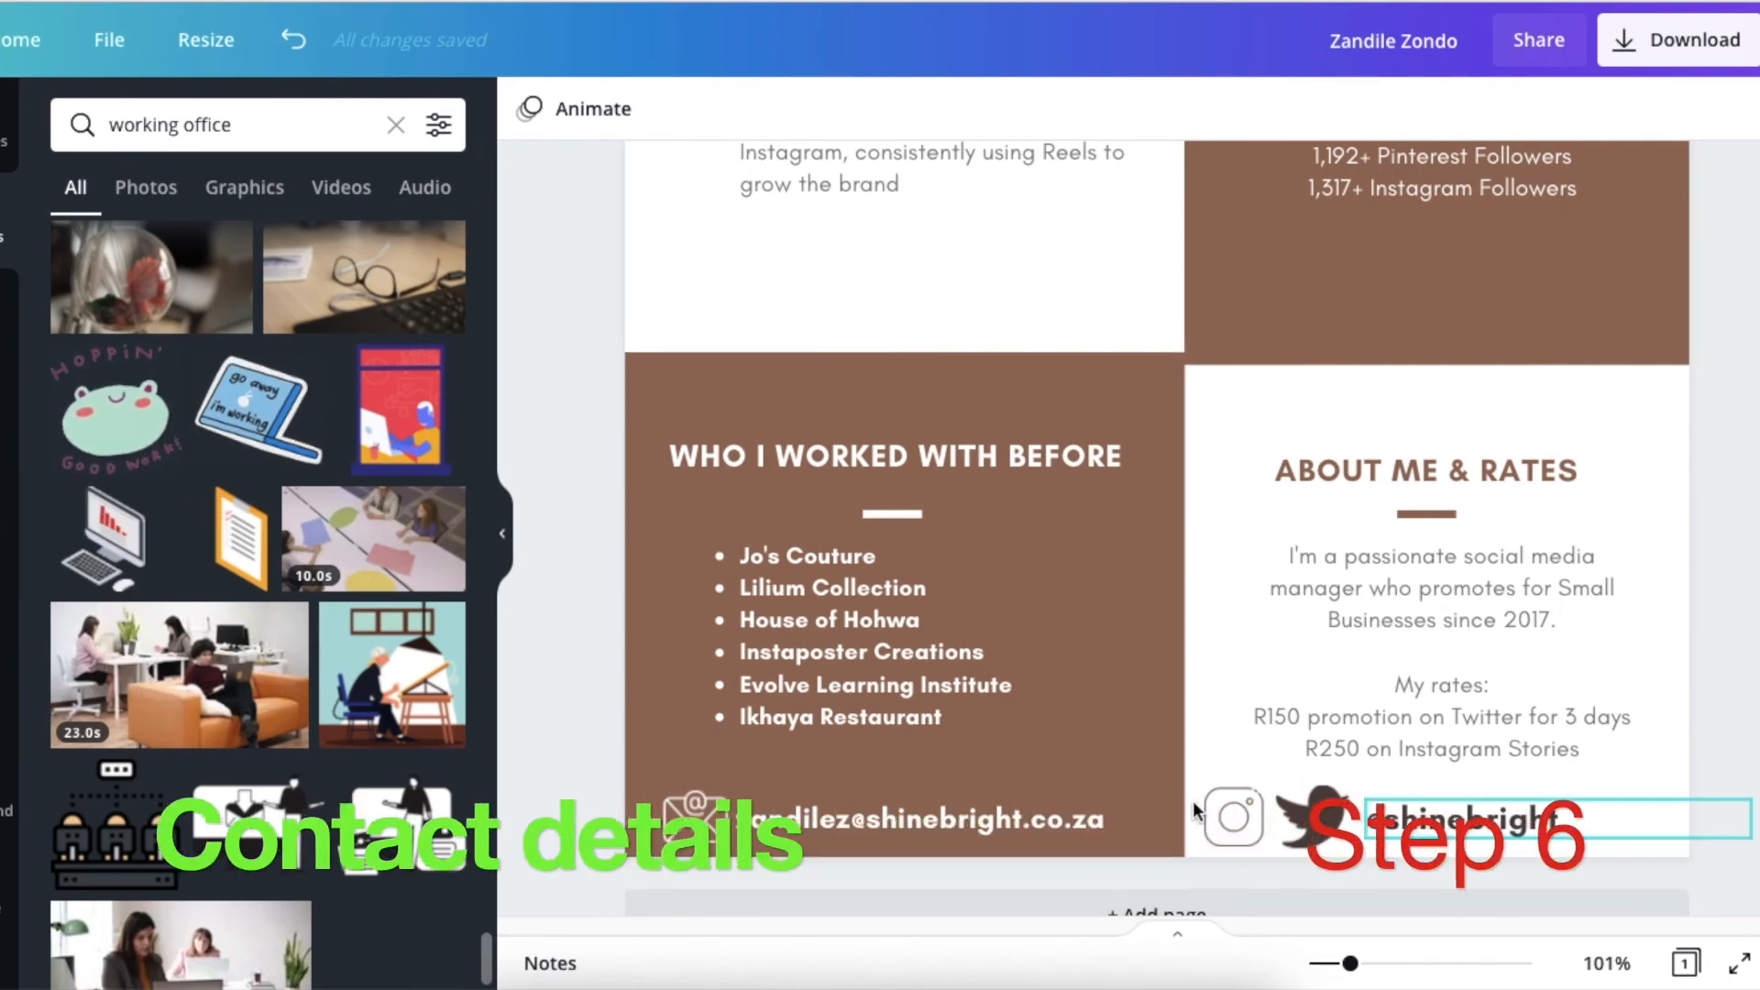
{"action": "scroll", "coordinate": [1405, 723], "scroll_direction": "up", "scroll_amount": 7}
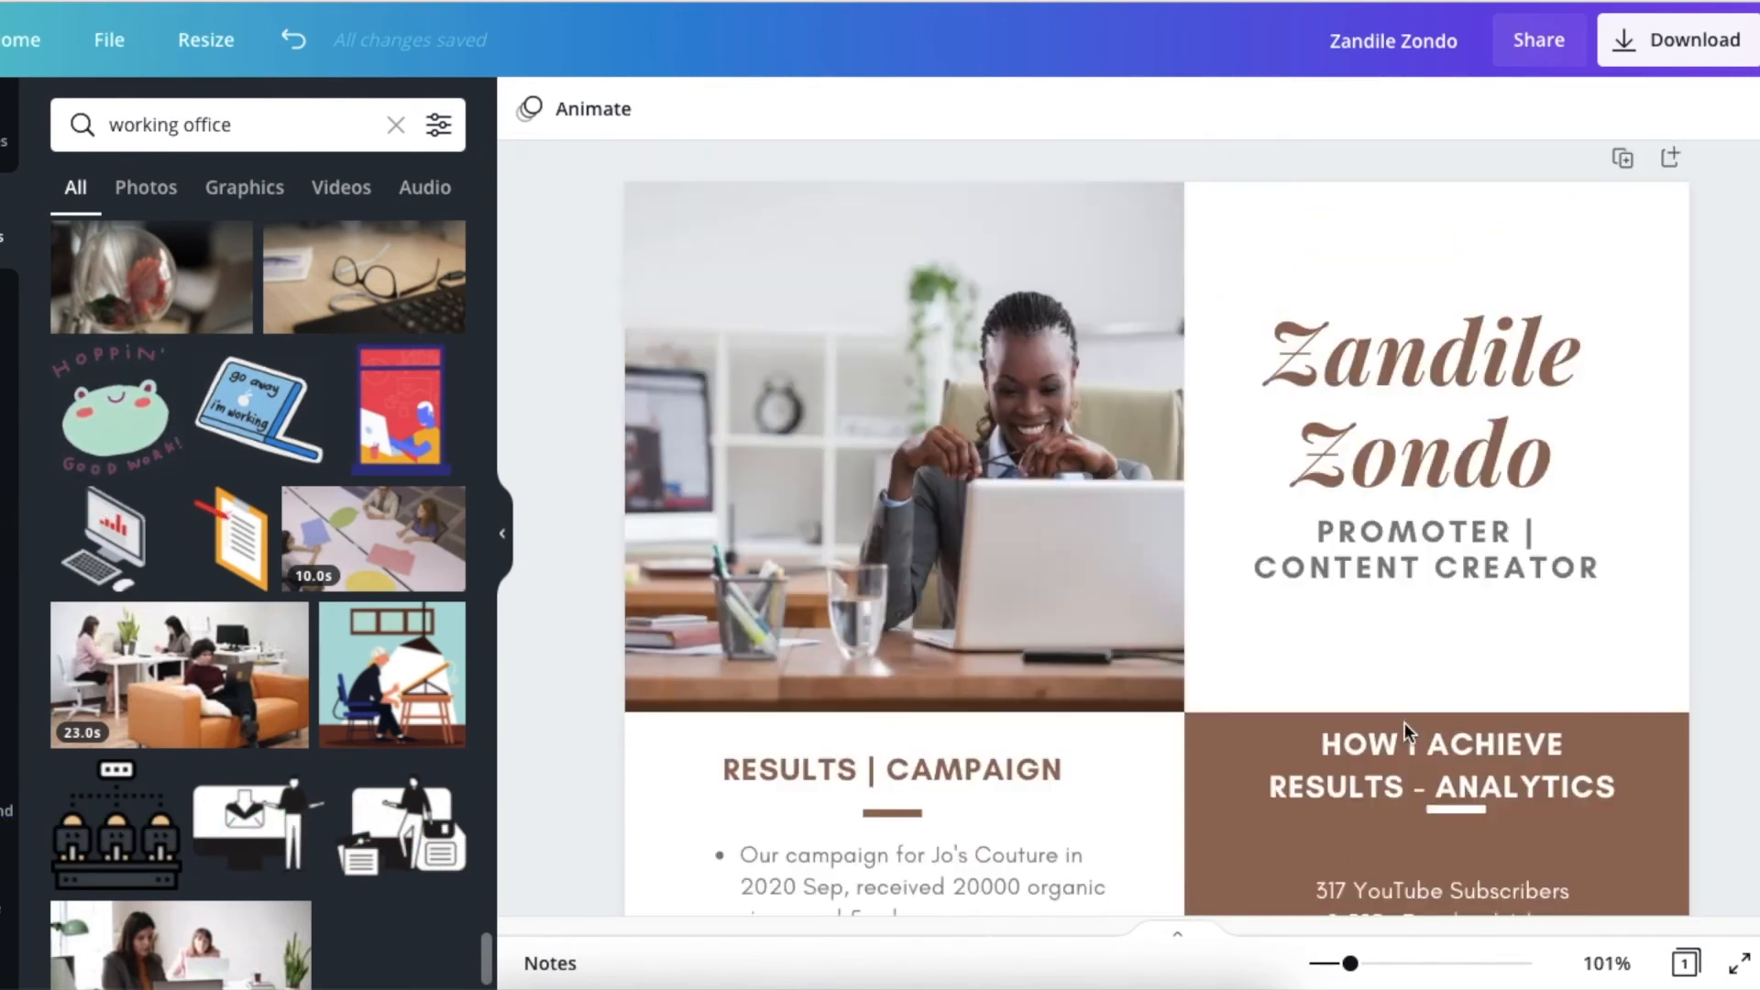
{"action": "scroll", "coordinate": [1412, 689], "scroll_direction": "down", "scroll_amount": 10}
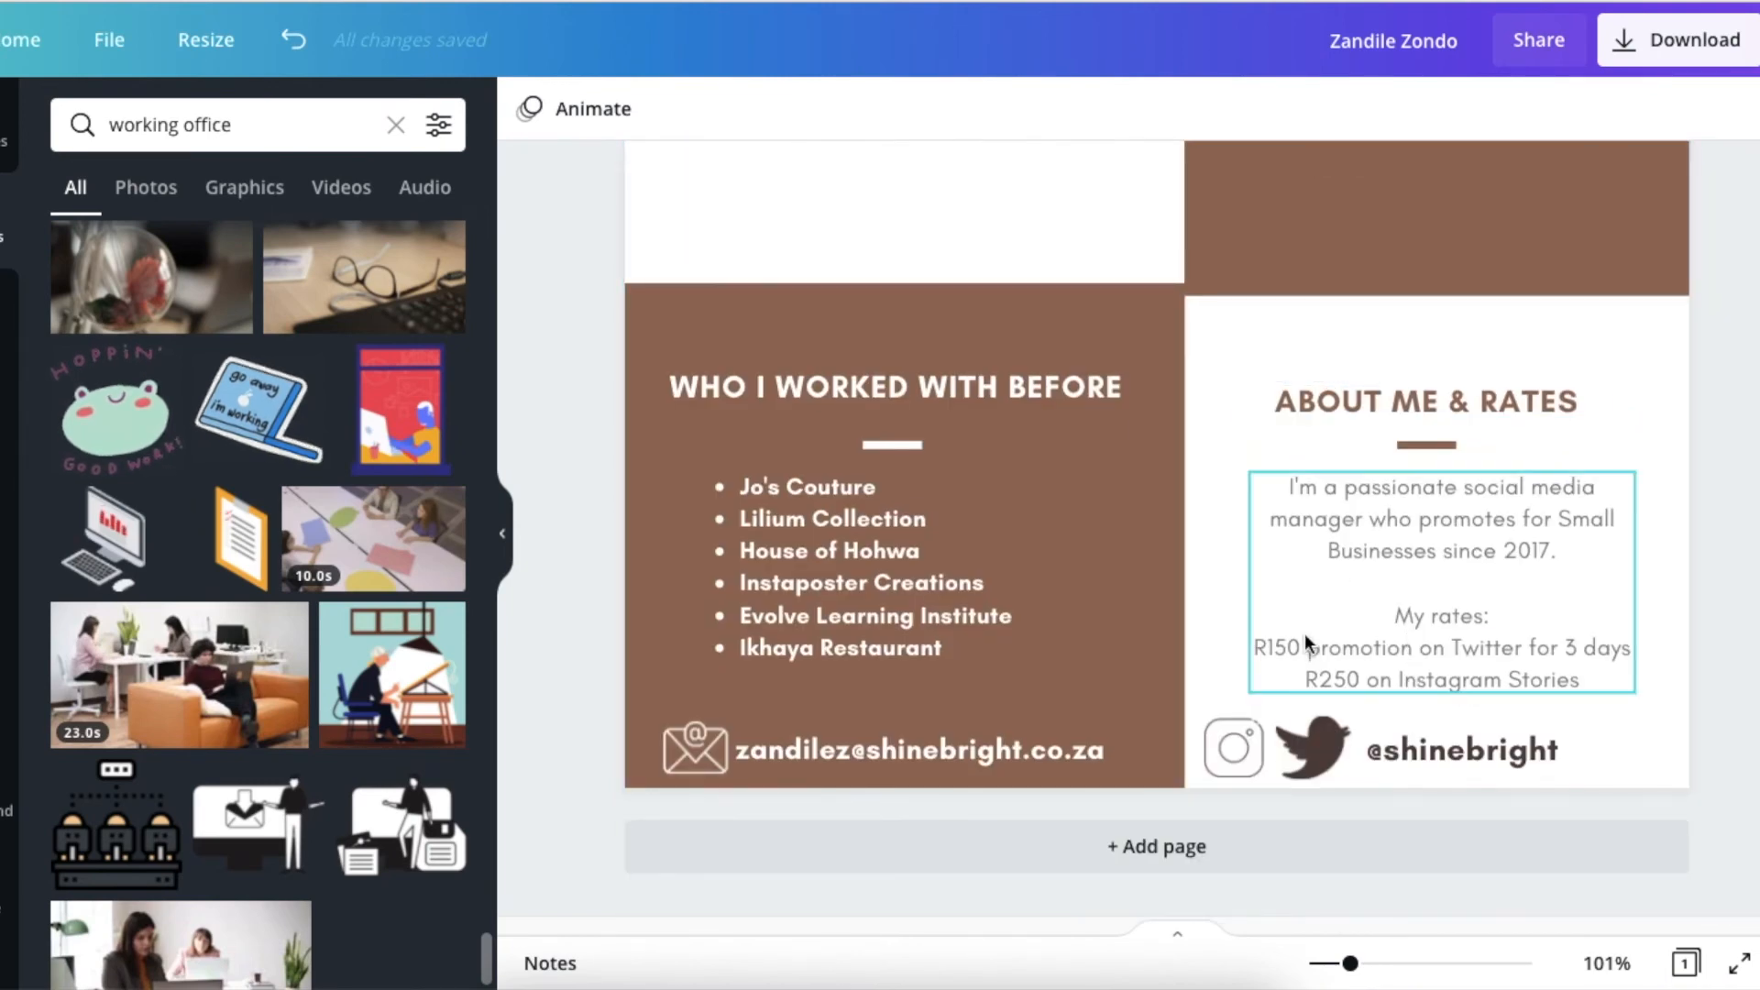
{"action": "scroll", "coordinate": [1306, 634], "scroll_direction": "up", "scroll_amount": 8}
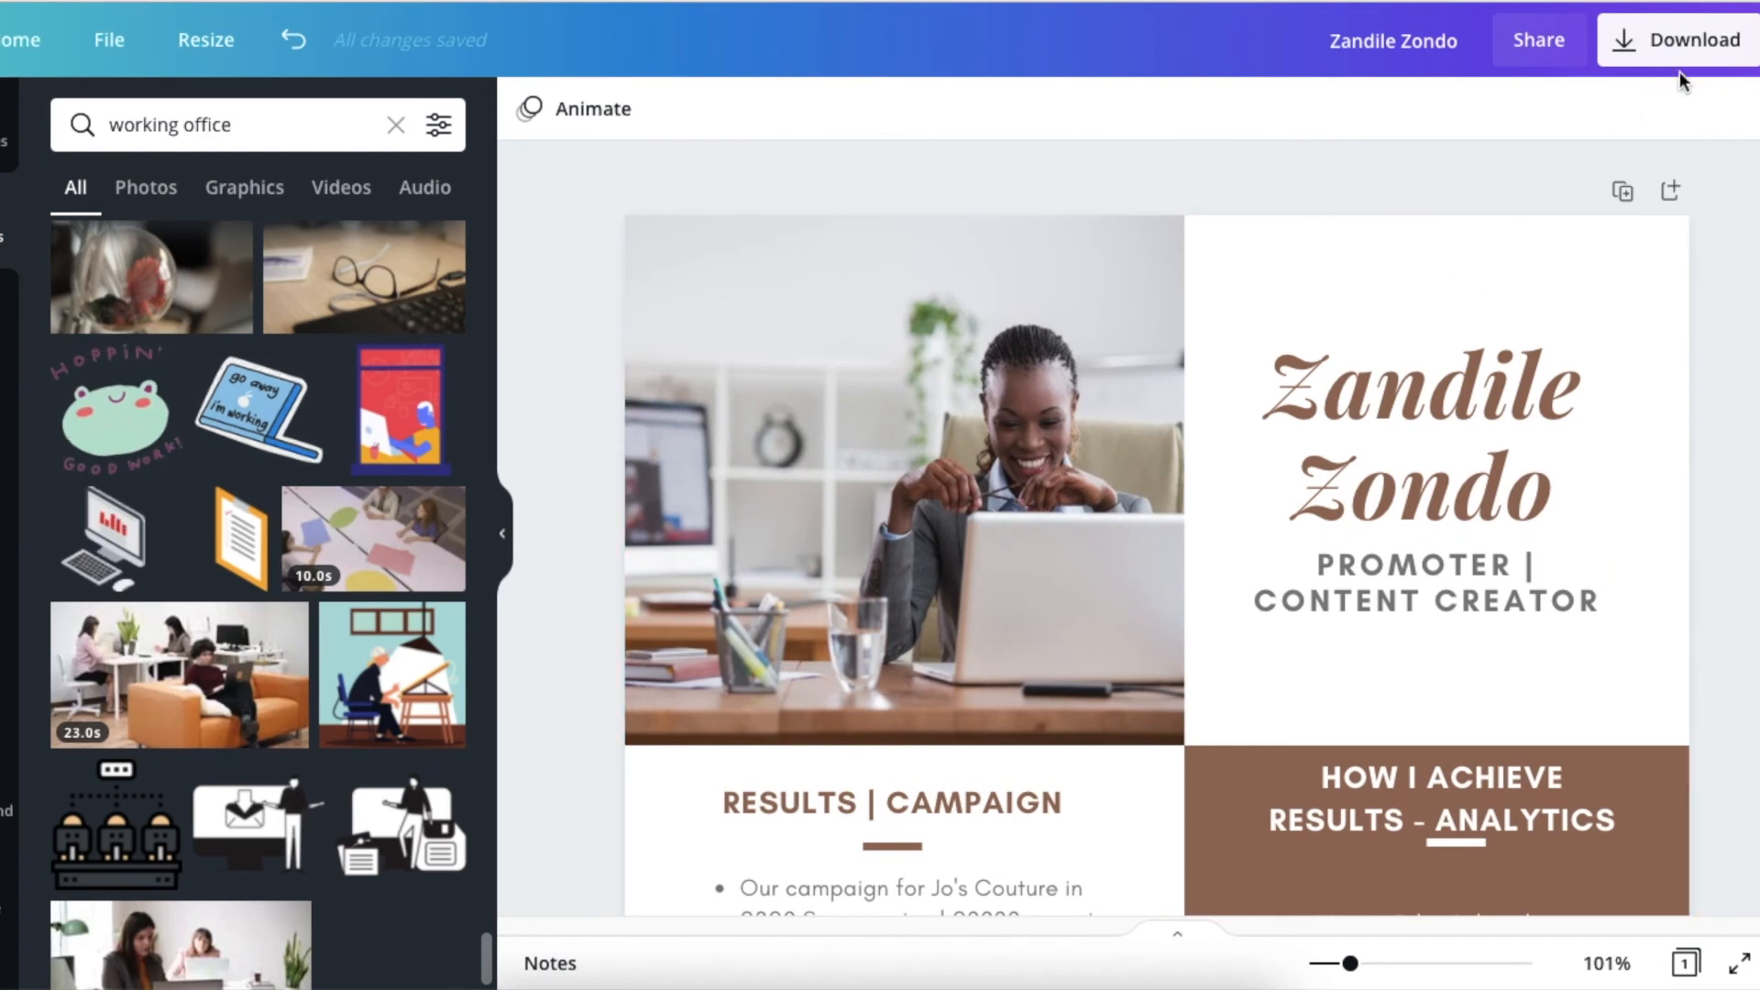
Choose PNG as the media kit's download file type, and close the download settings without downloading.
{"action": "left_click", "coordinate": [1697, 50]}
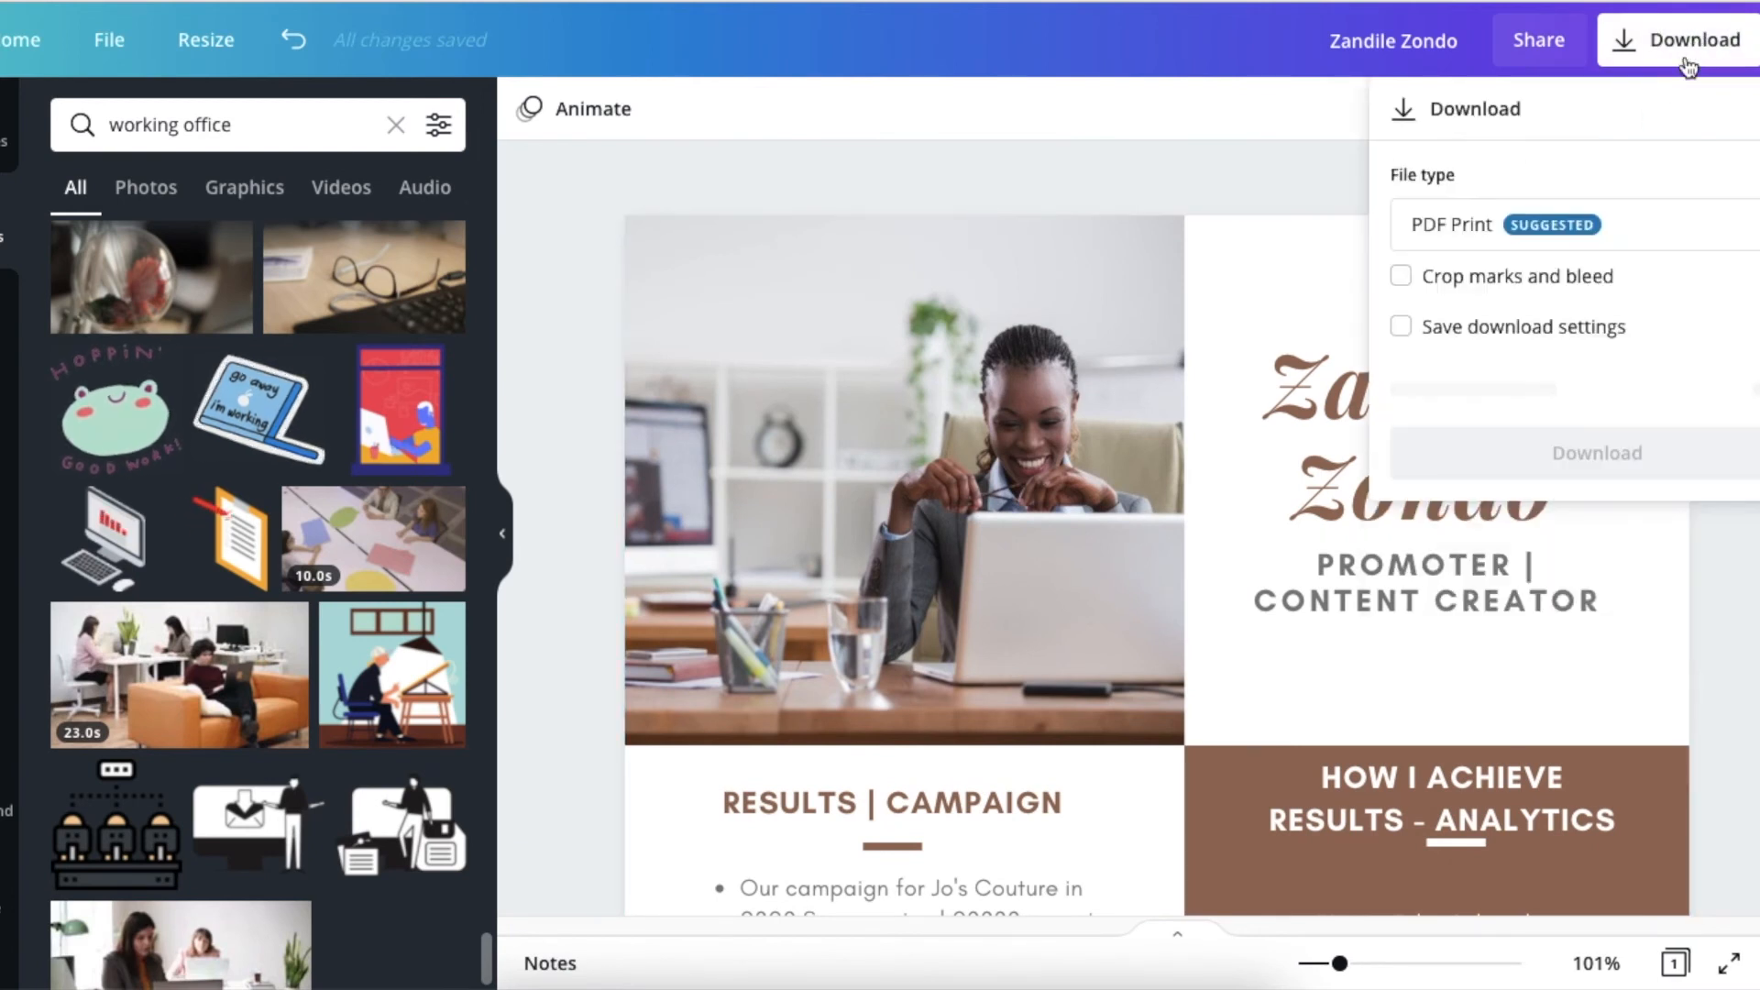
{"action": "left_click", "coordinate": [1738, 244]}
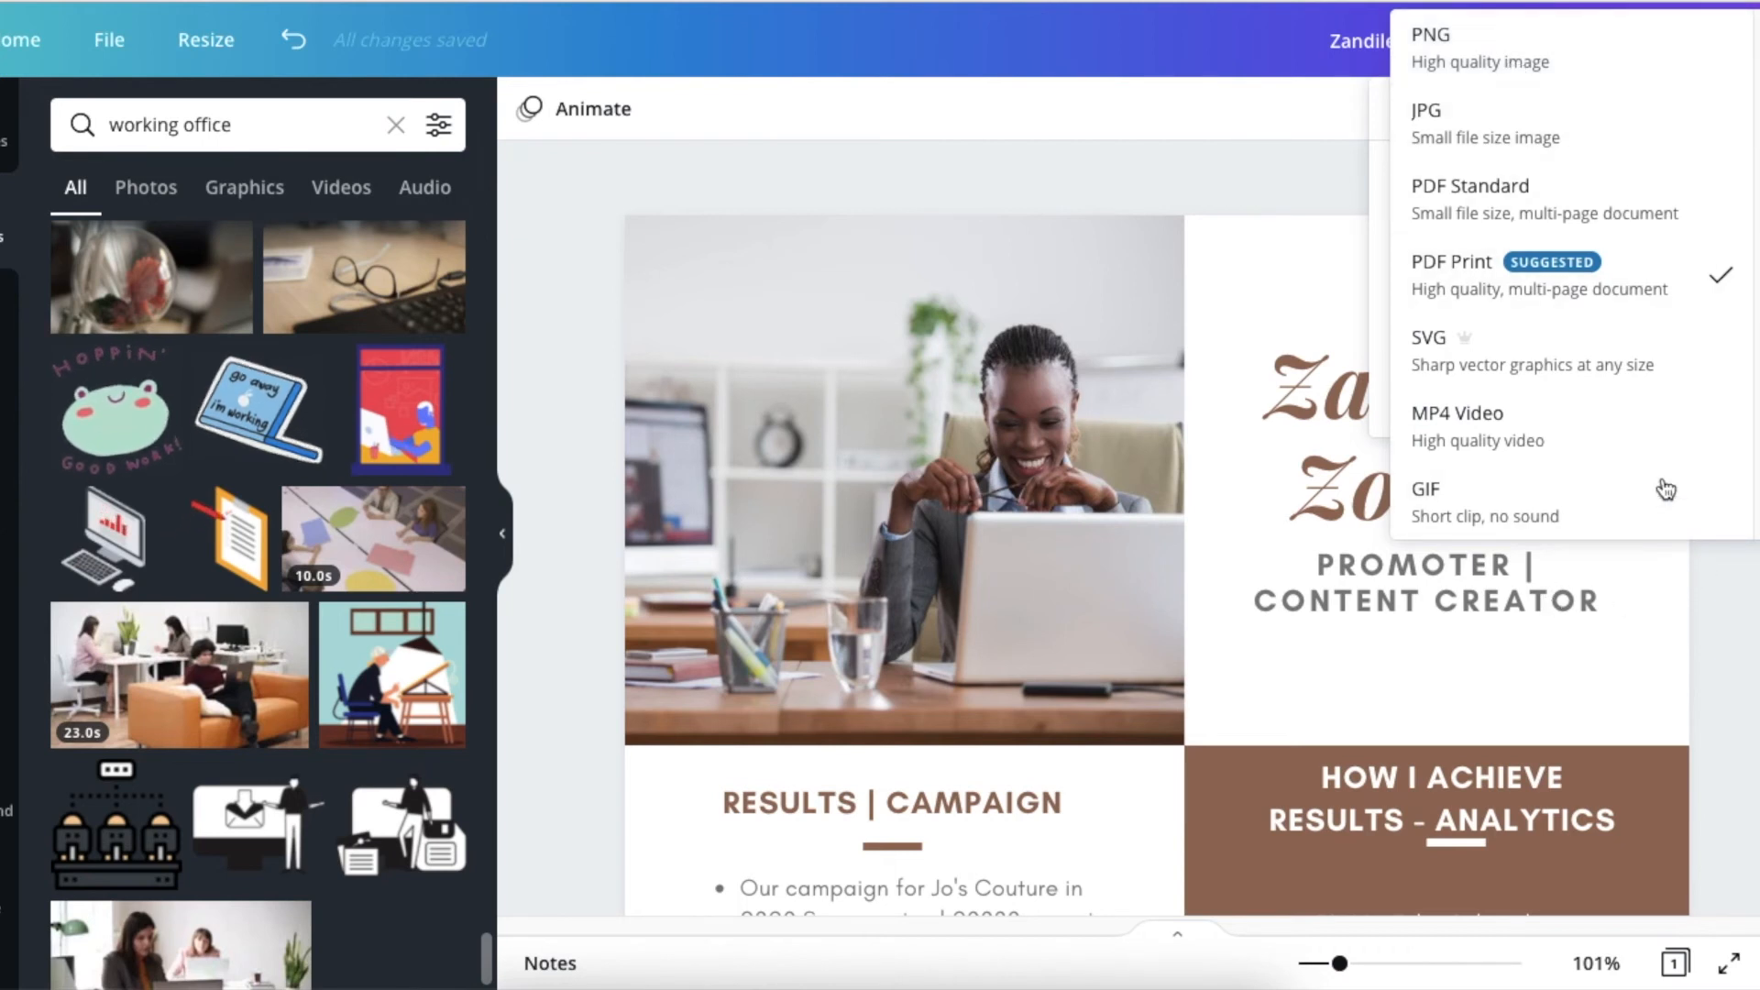
{"action": "left_click", "coordinate": [1572, 47]}
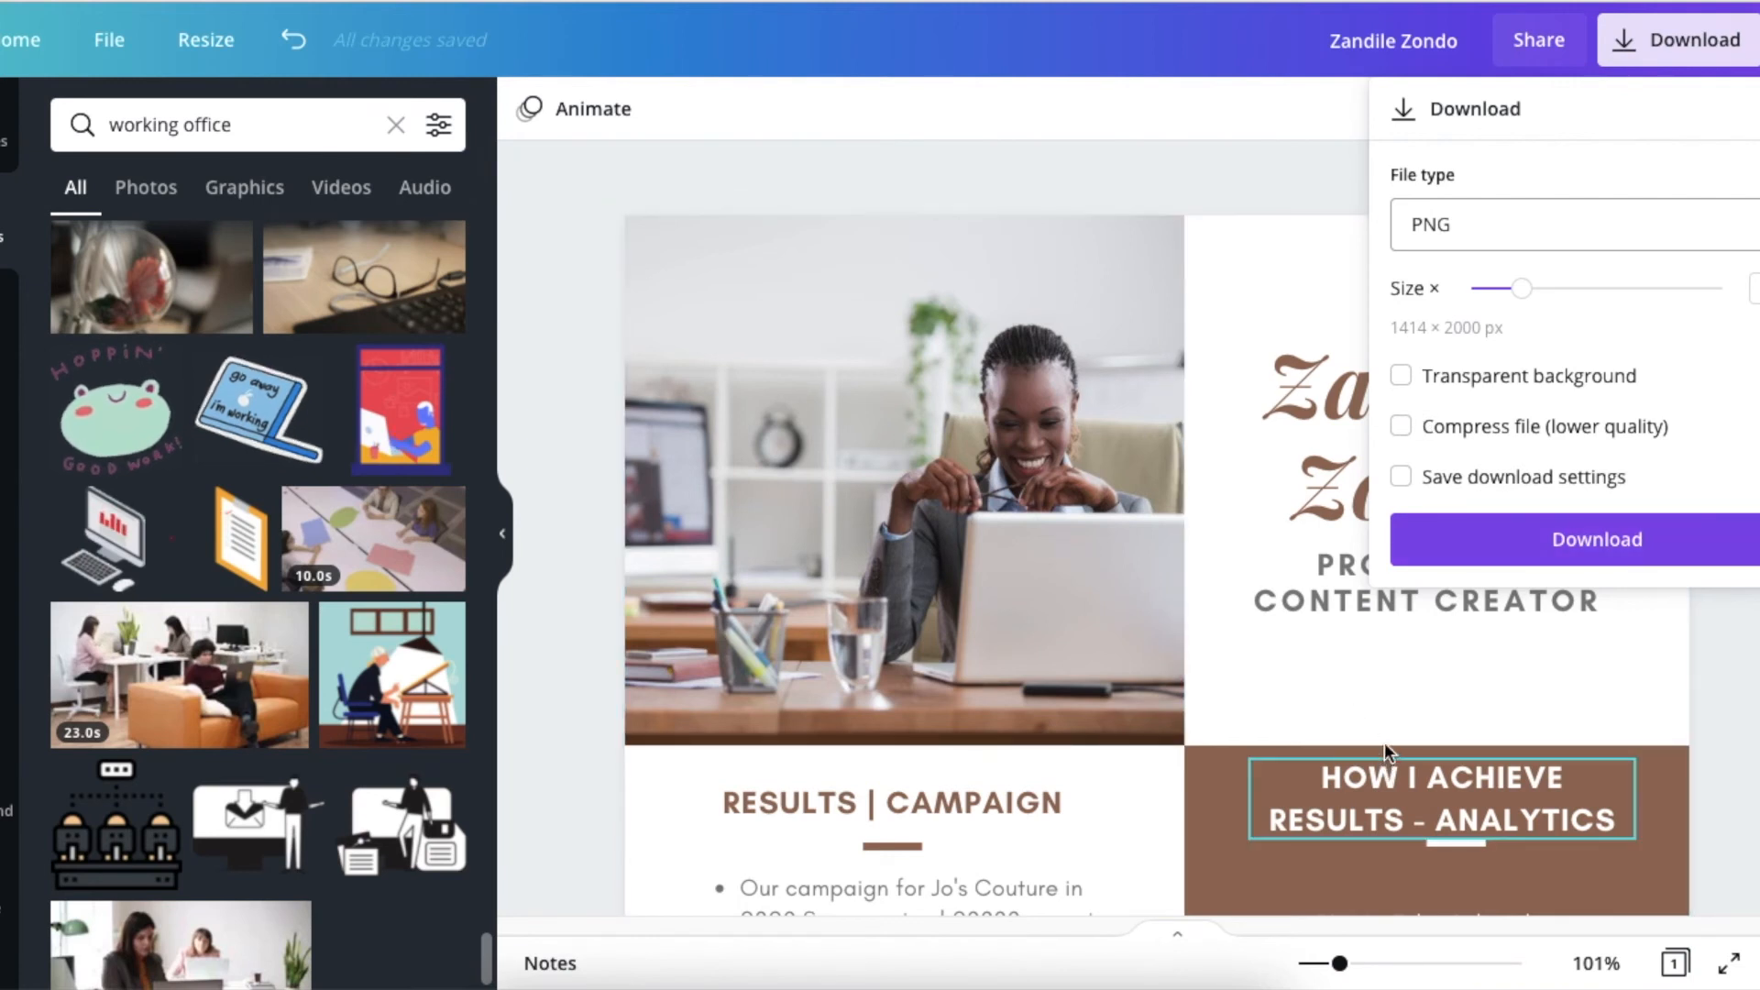
{"action": "scroll", "coordinate": [1385, 740], "scroll_direction": "down", "scroll_amount": 3}
{"action": "scroll", "coordinate": [1379, 733], "scroll_direction": "down", "scroll_amount": 5}
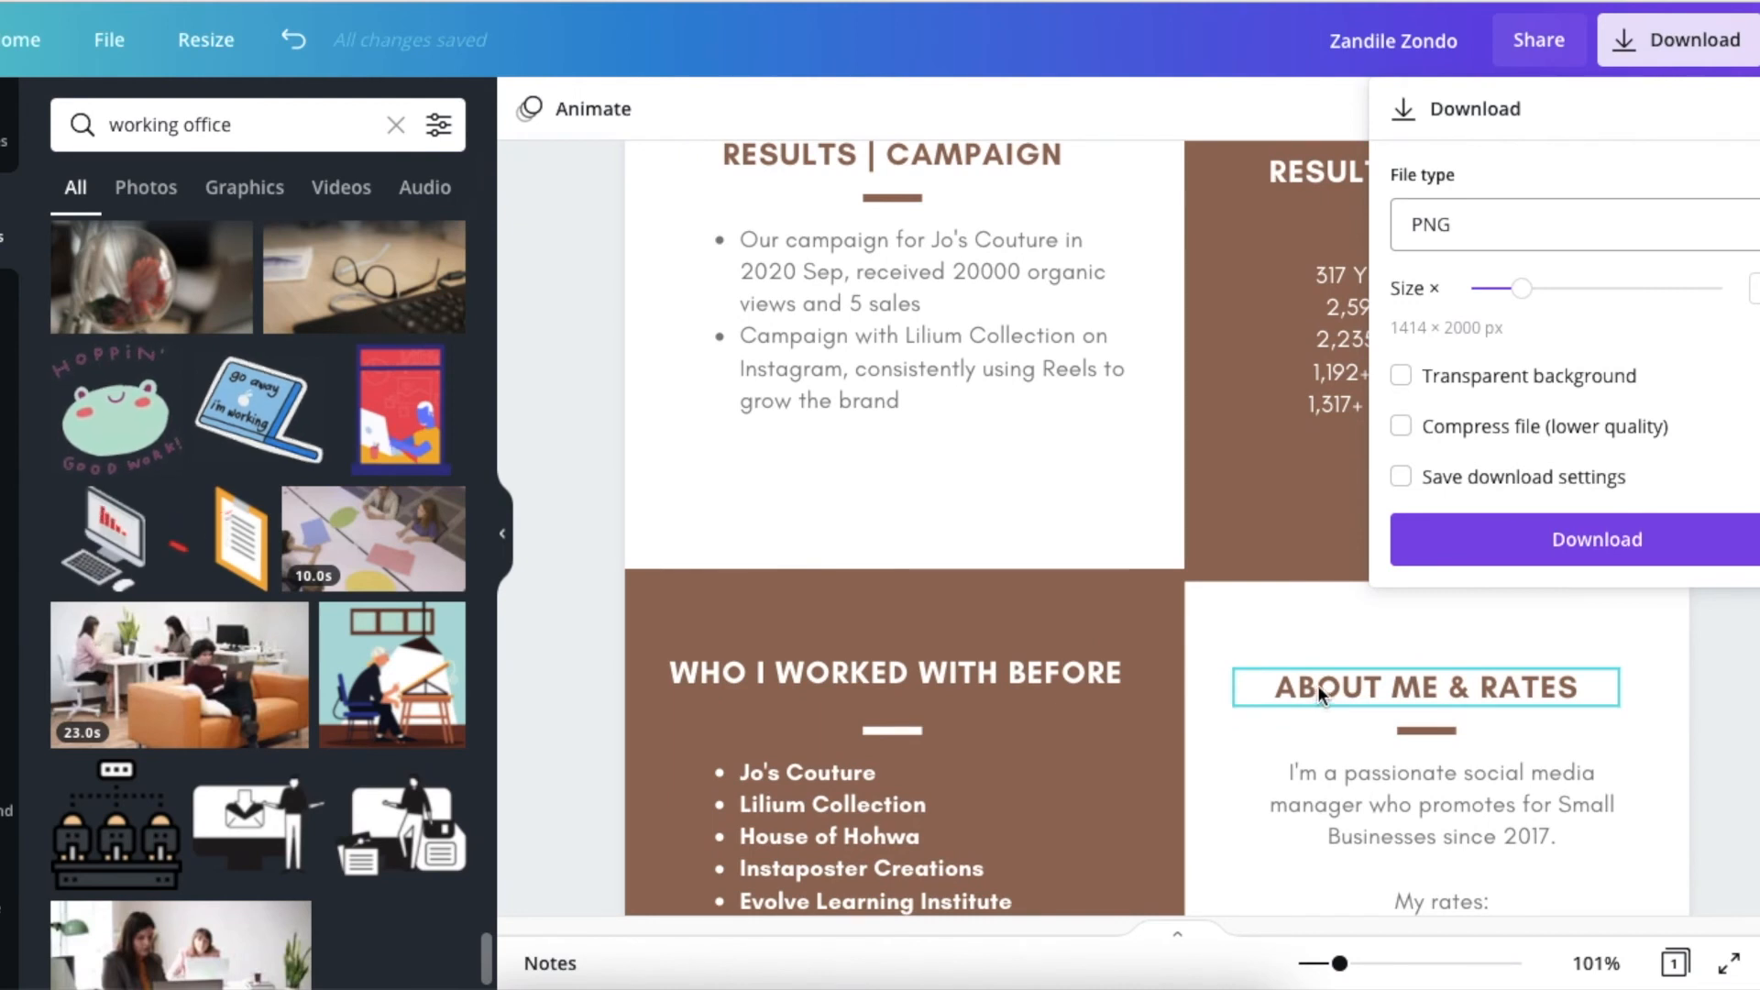
{"action": "left_click", "coordinate": [597, 295]}
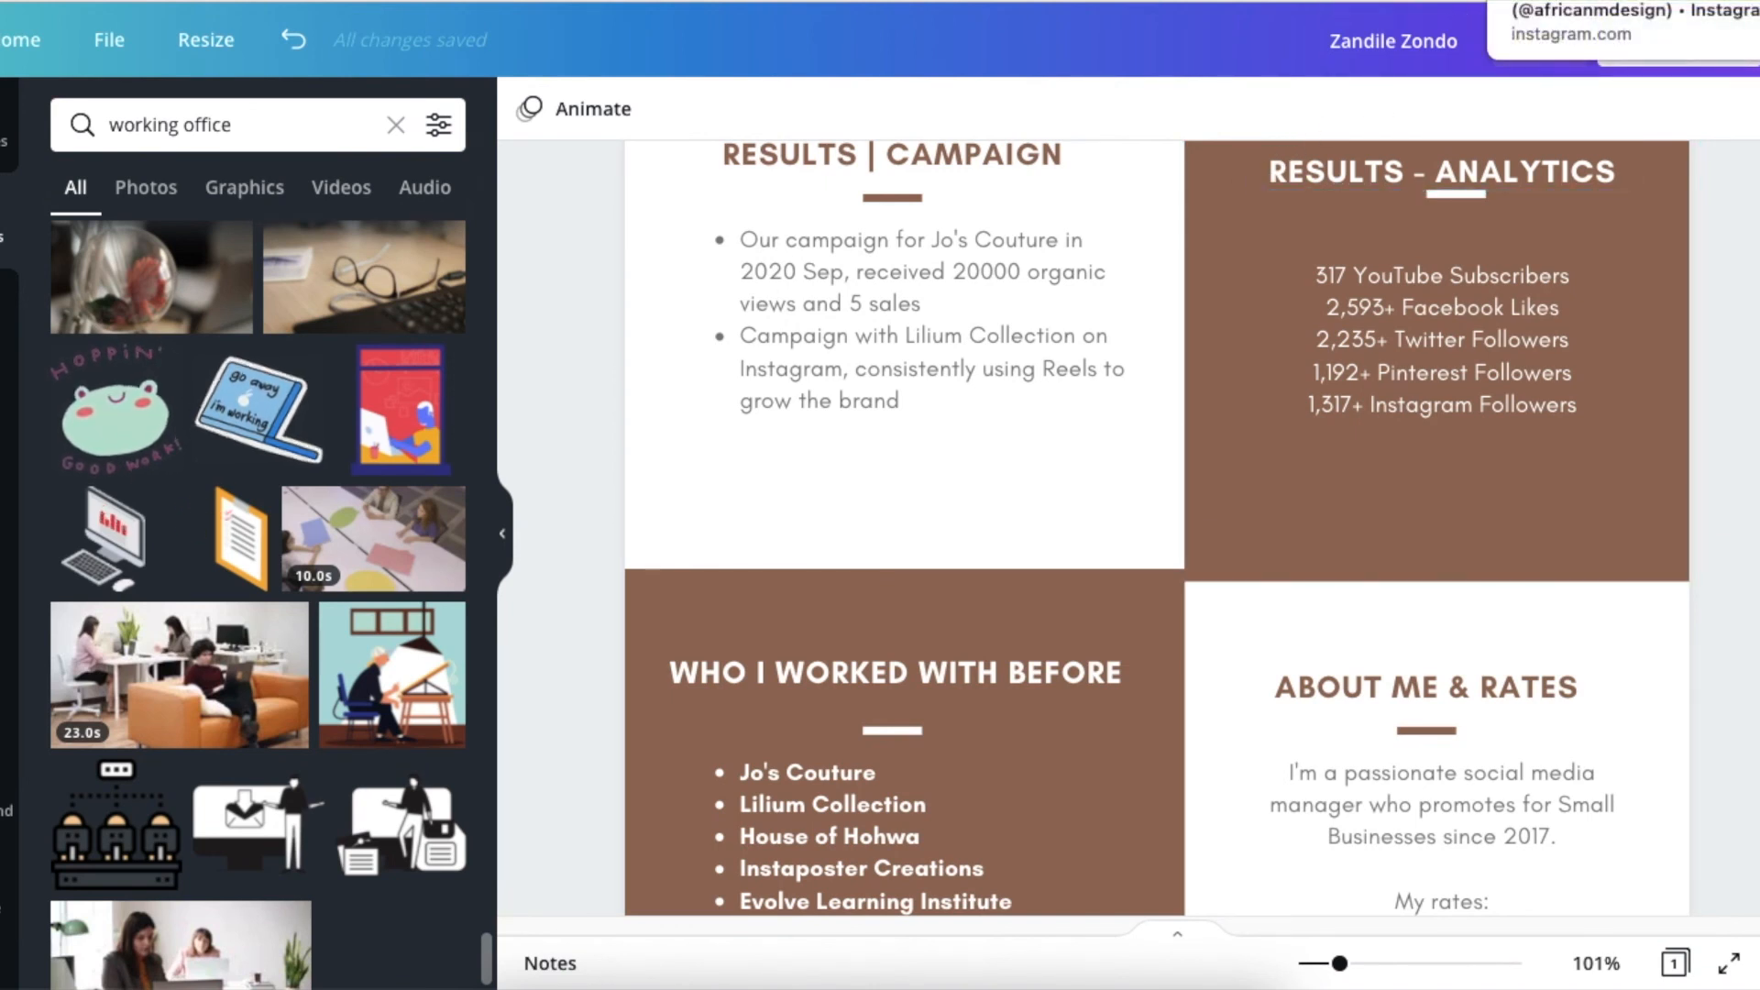
Switch to the open Instagram page and view the post with four scripts for starting a DM conversation.
{"action": "left_click", "coordinate": [1586, 1]}
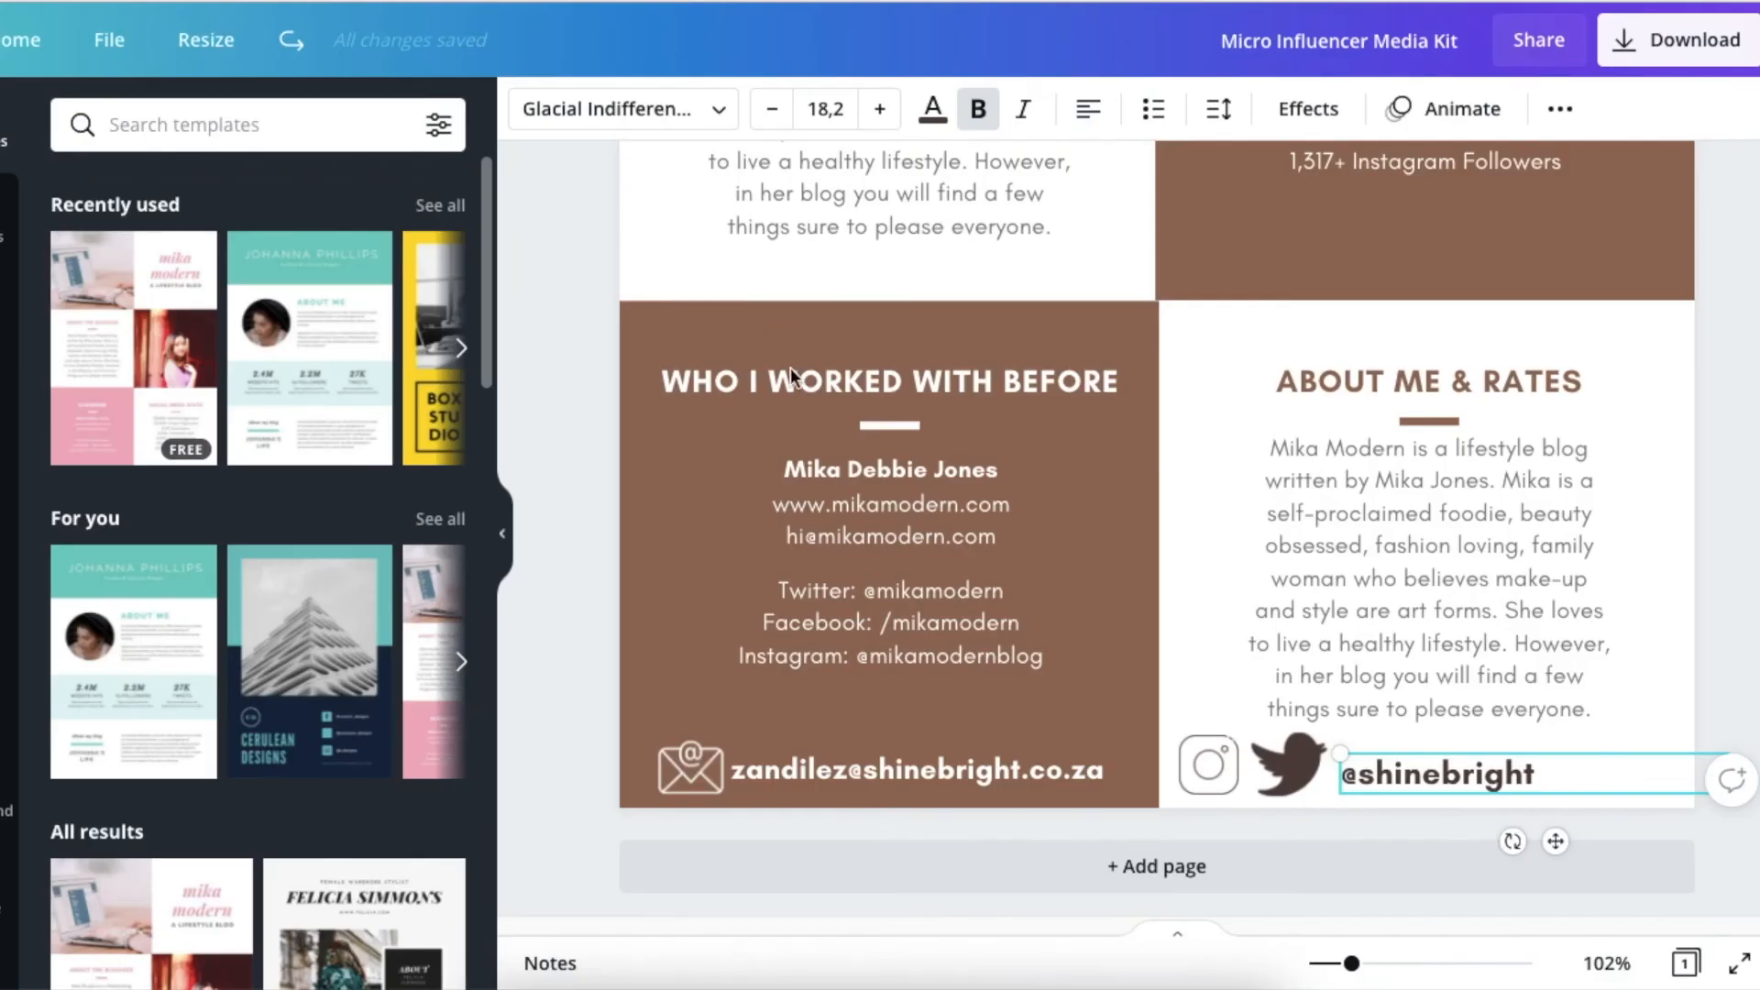
{"action": "scroll", "coordinate": [1104, 449], "scroll_direction": "up", "scroll_amount": 10}
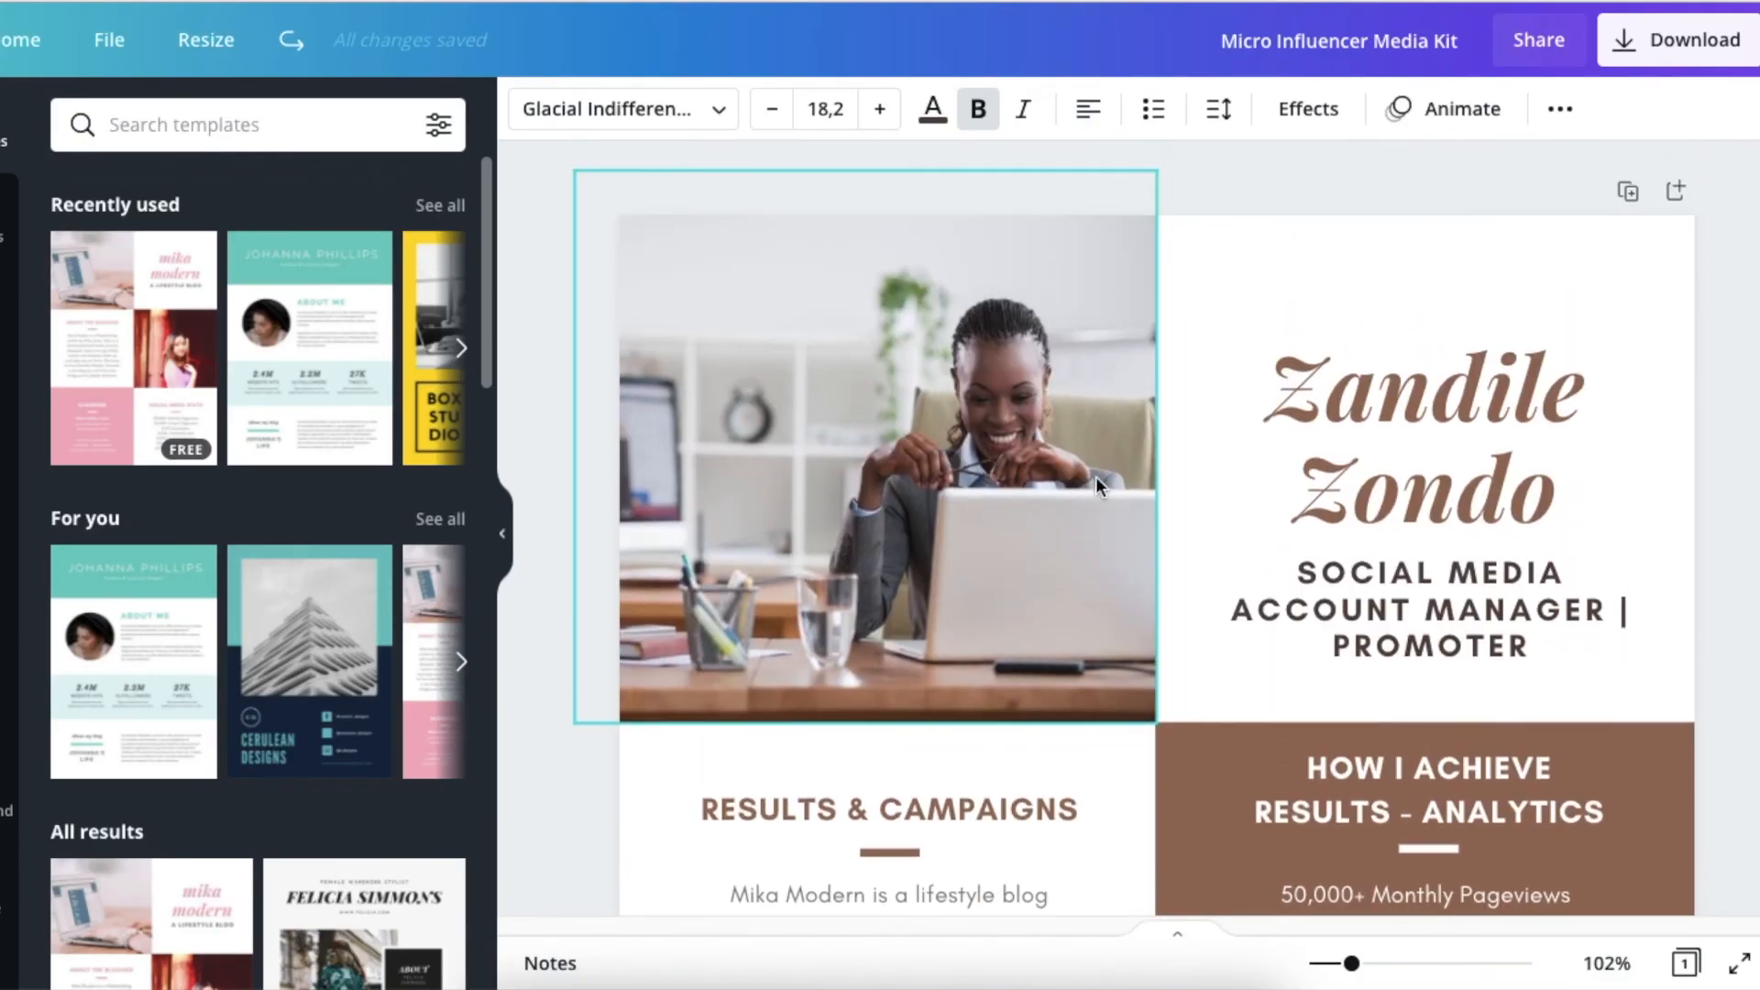